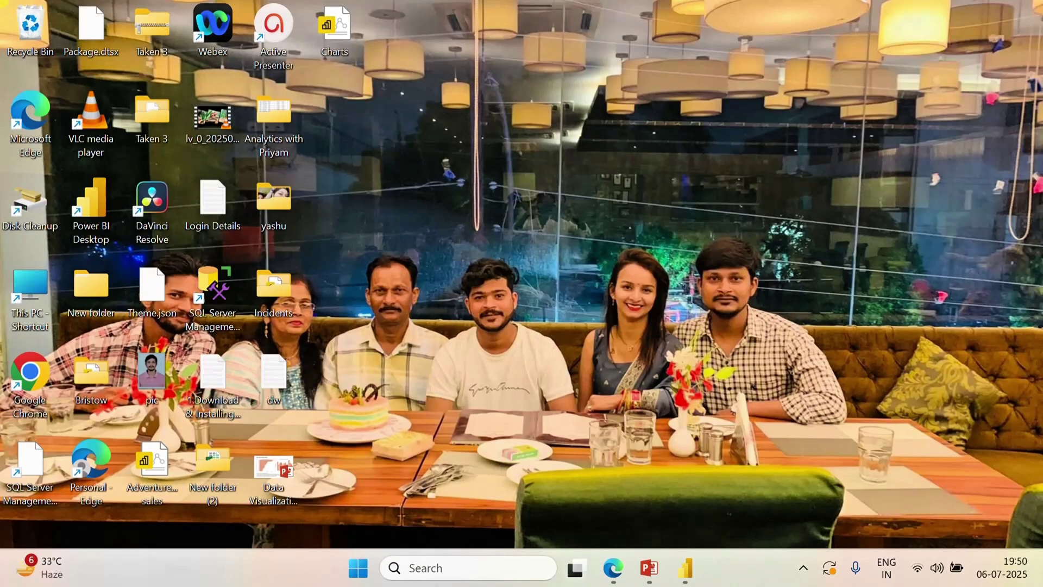
Switch to the Charts report in Power BI and view the Sales table's data and the list of model tables.
click(687, 576)
mouse_move(413, 268)
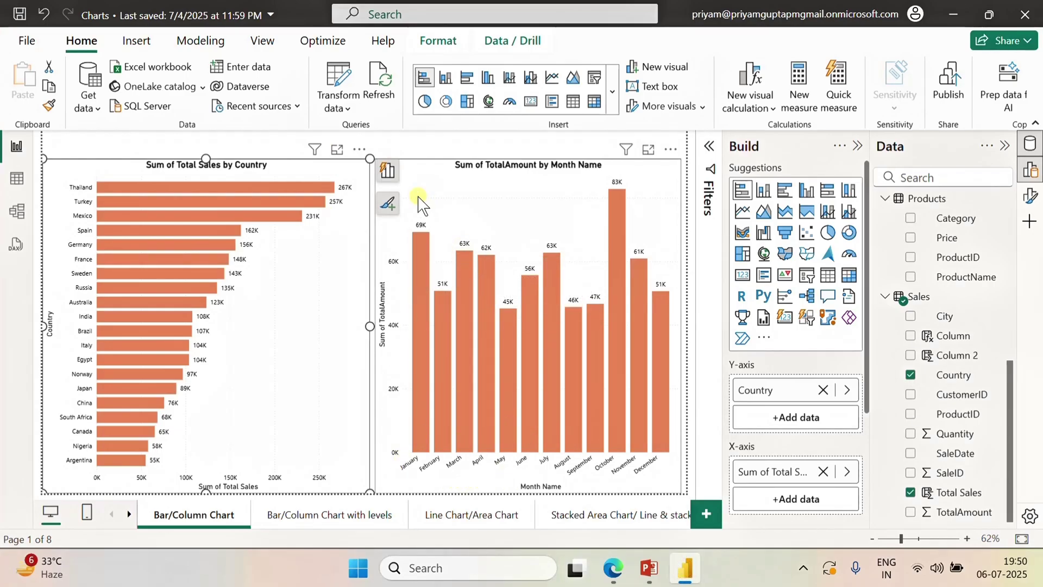
click(17, 178)
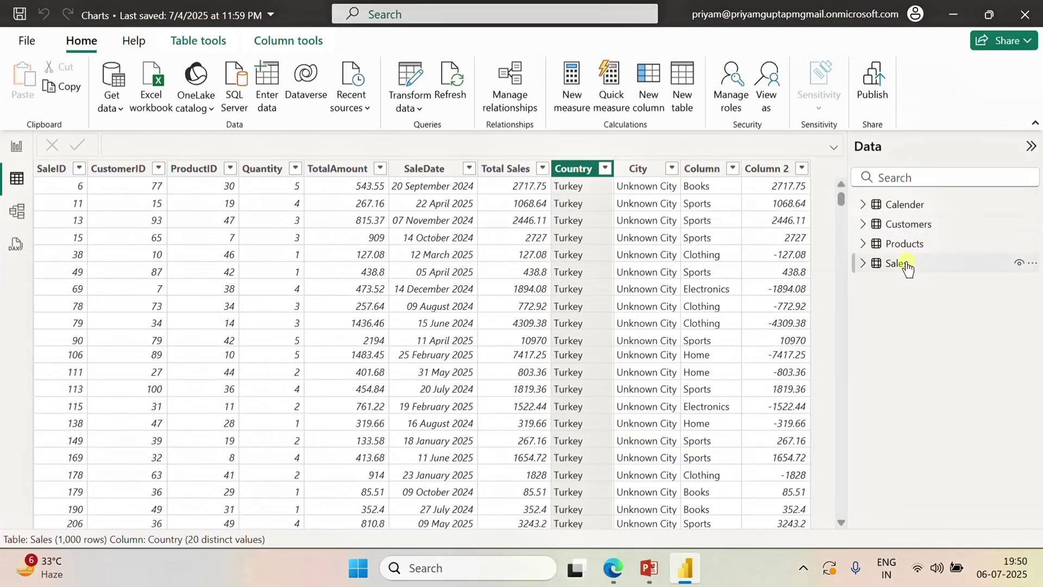
mouse_move(883, 231)
mouse_move(893, 209)
Review the Calender query's M code in Power Query's Advanced Editor, leave it unedited, and close and apply the queries.
click(410, 107)
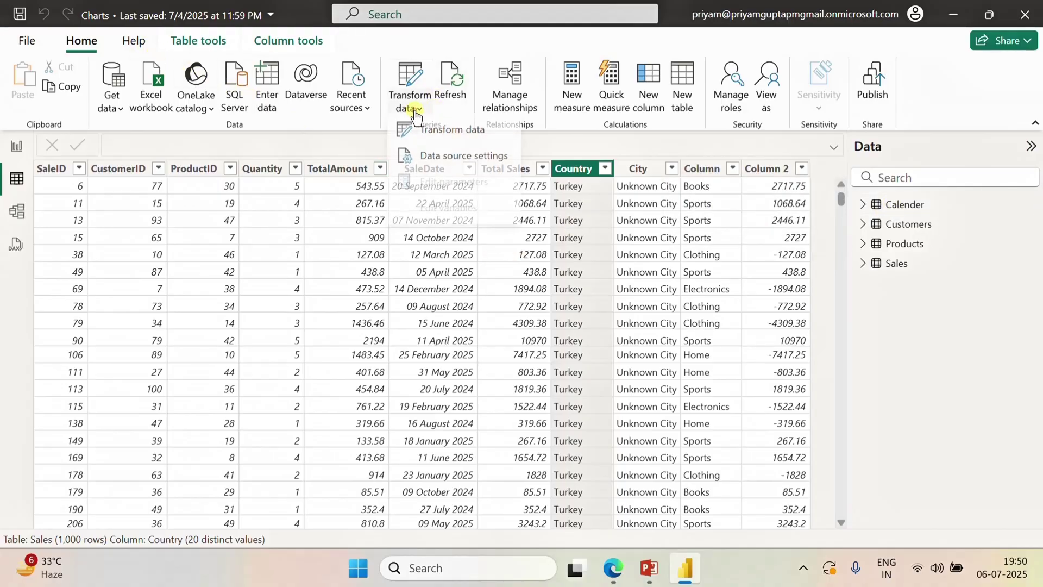
click(446, 139)
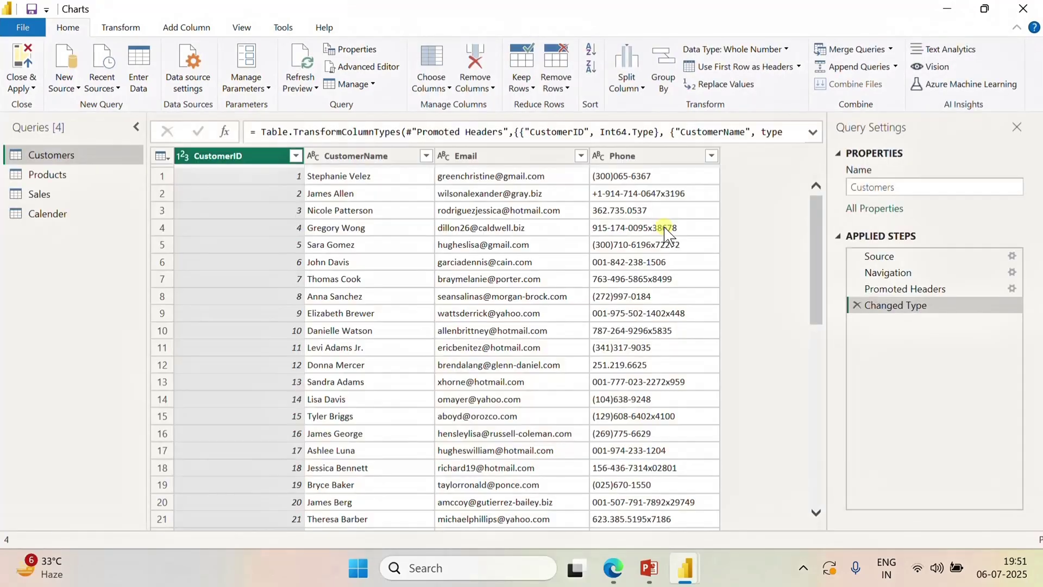
click(54, 215)
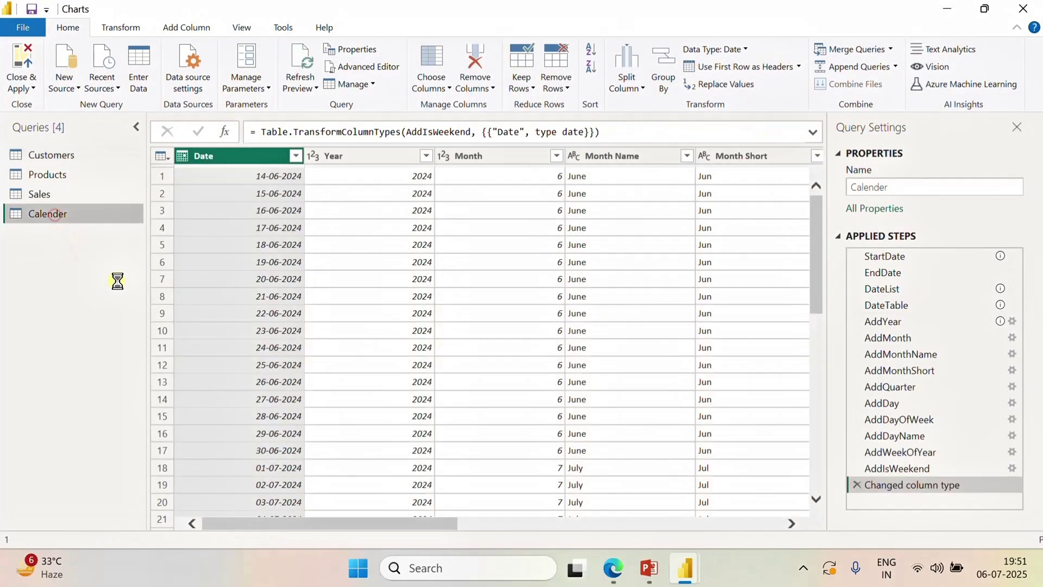
click(812, 132)
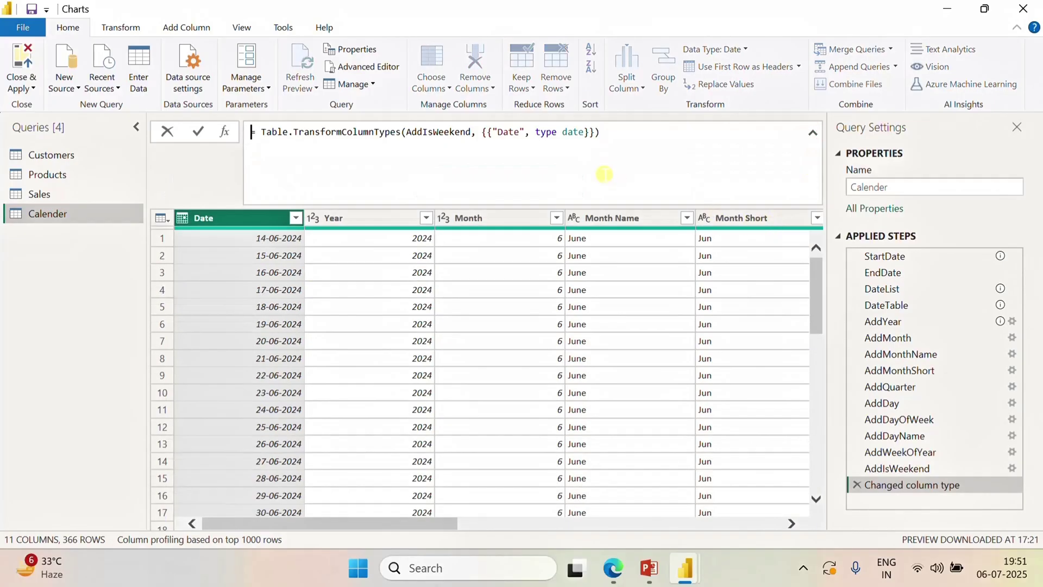
click(353, 67)
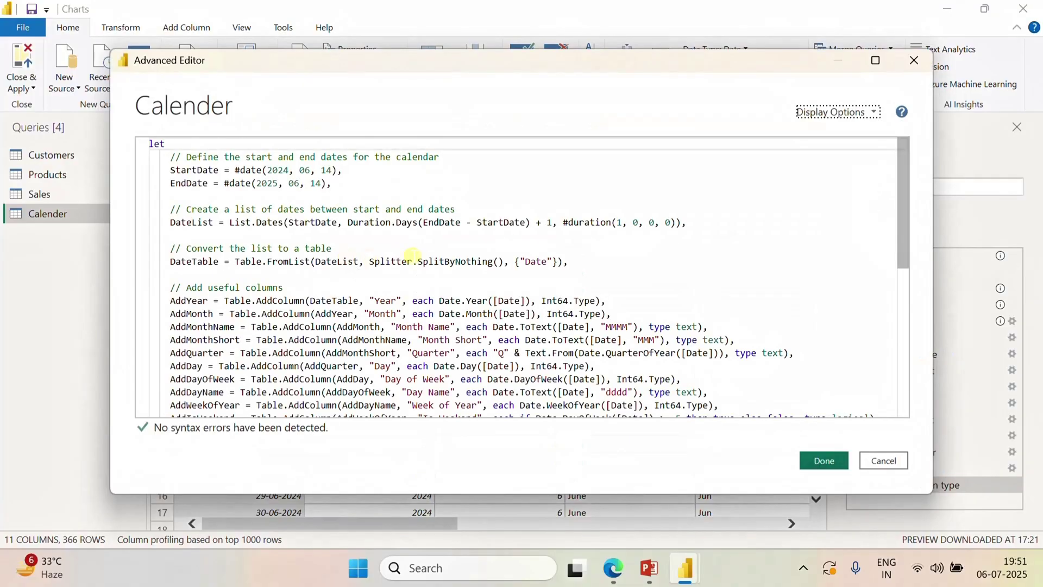
scroll(326, 270, down, 2)
scroll(320, 270, up, 3)
click(902, 471)
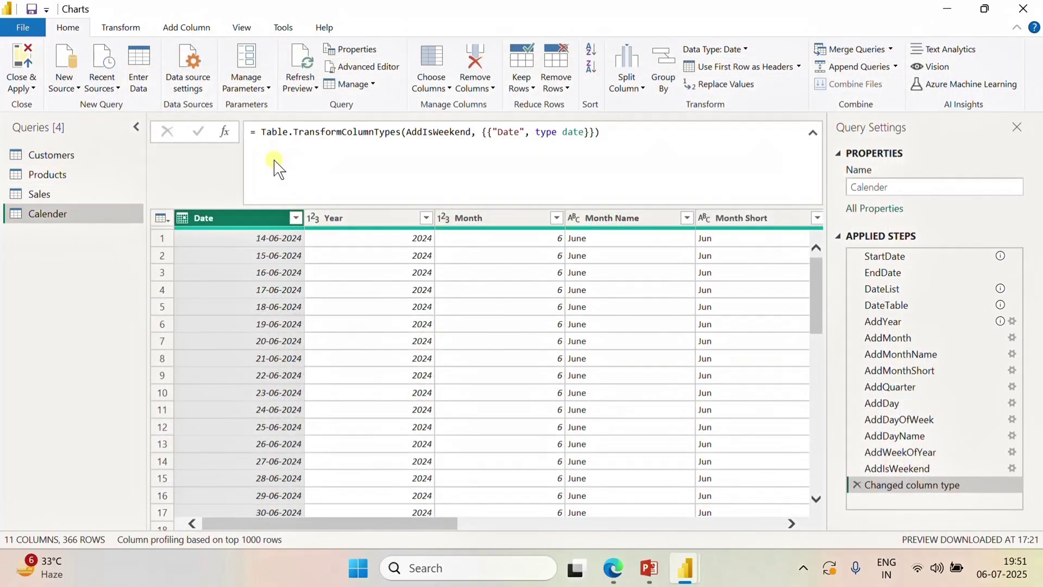
click(21, 71)
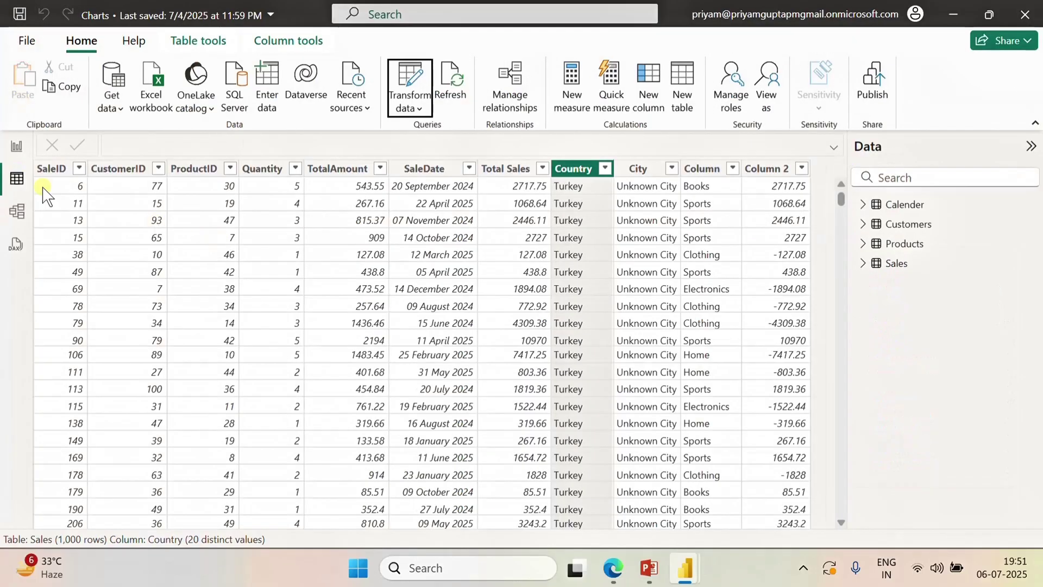
In the report, filter the Total Sales by Country bar chart to the top 10 countries by Sum of Total Sales.
click(17, 147)
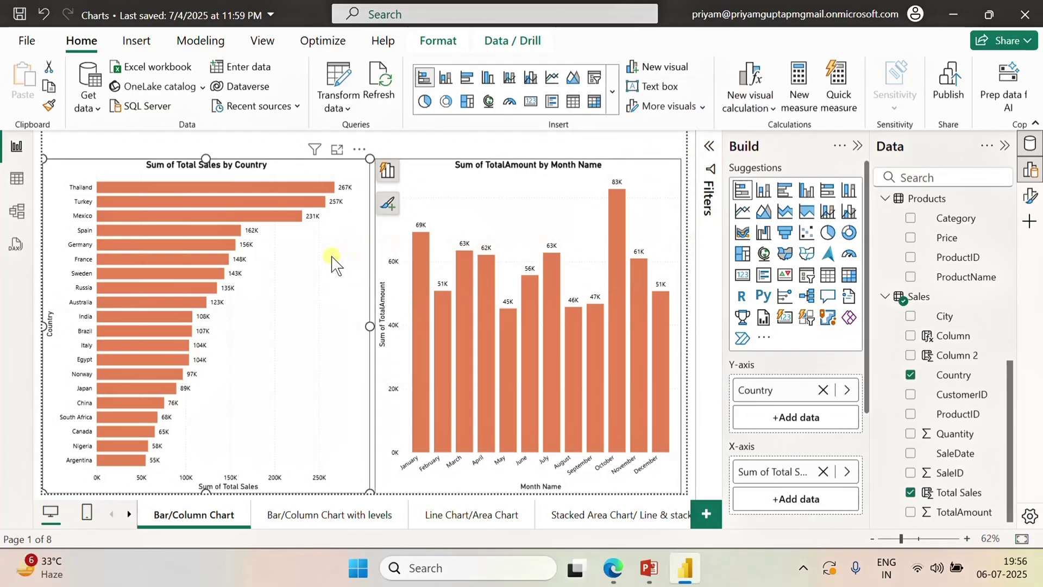
click(709, 146)
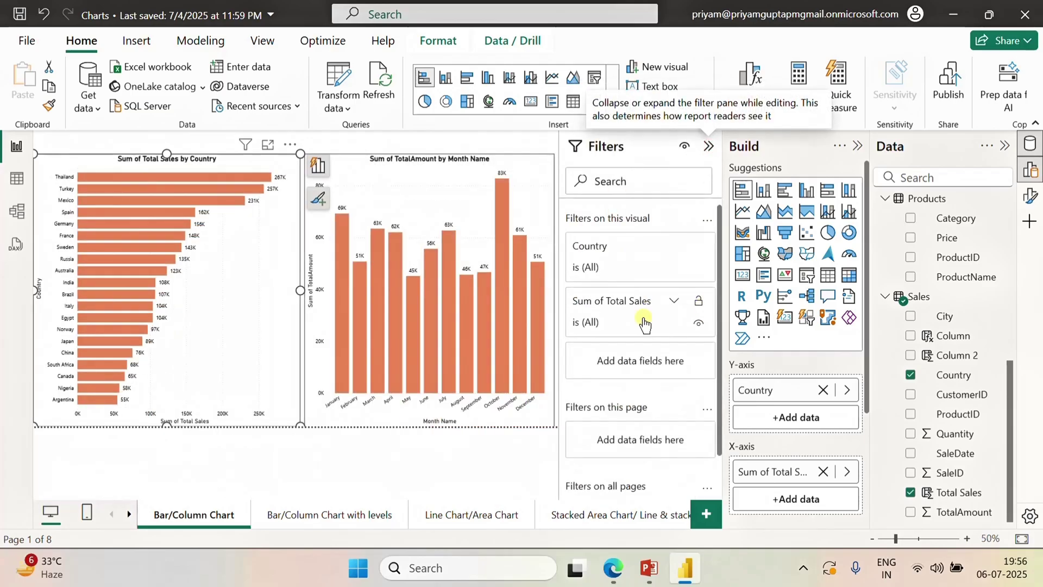
click(674, 245)
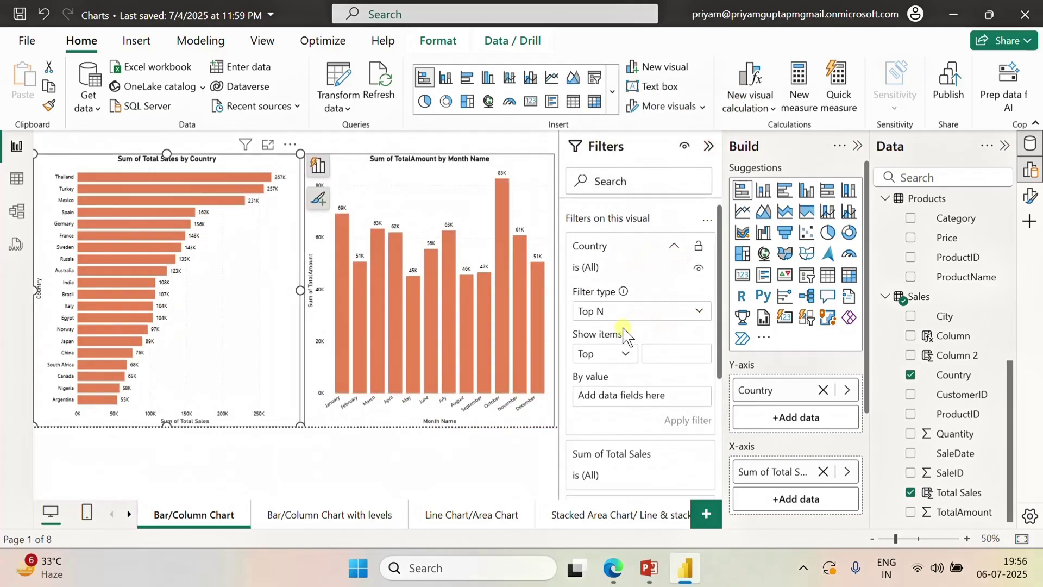
click(652, 354)
text(10)
drag(959, 491, 666, 400)
click(690, 418)
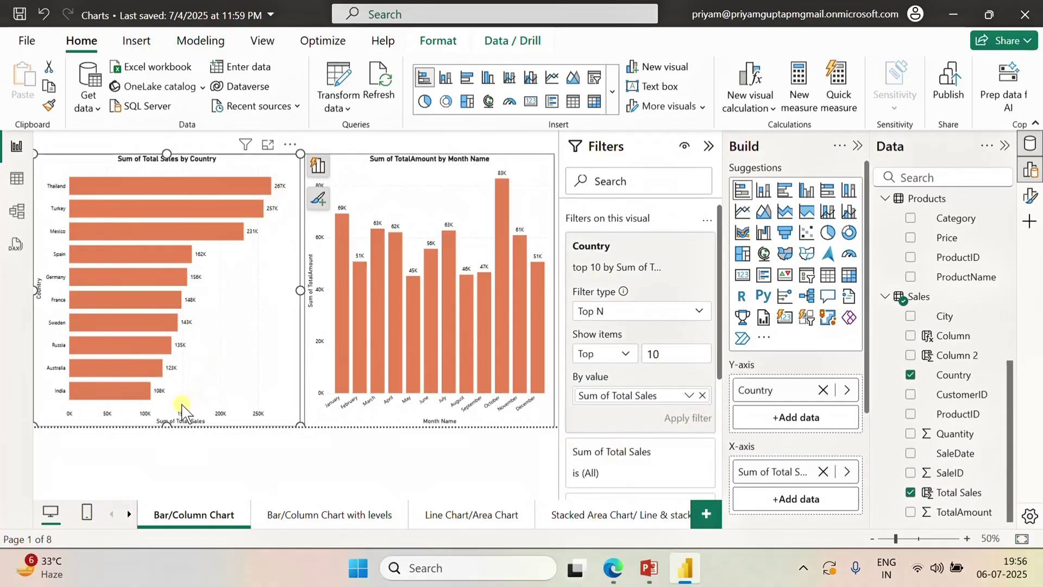
click(709, 145)
Inspect the monthly values and axis fields of the TotalAmount by Month Name column chart.
click(430, 177)
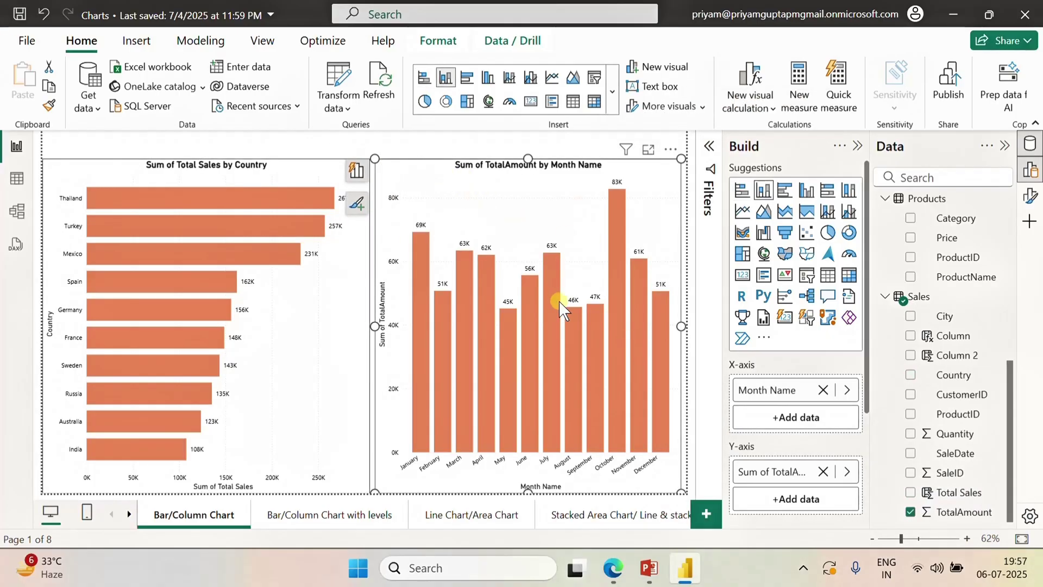
mouse_move(617, 307)
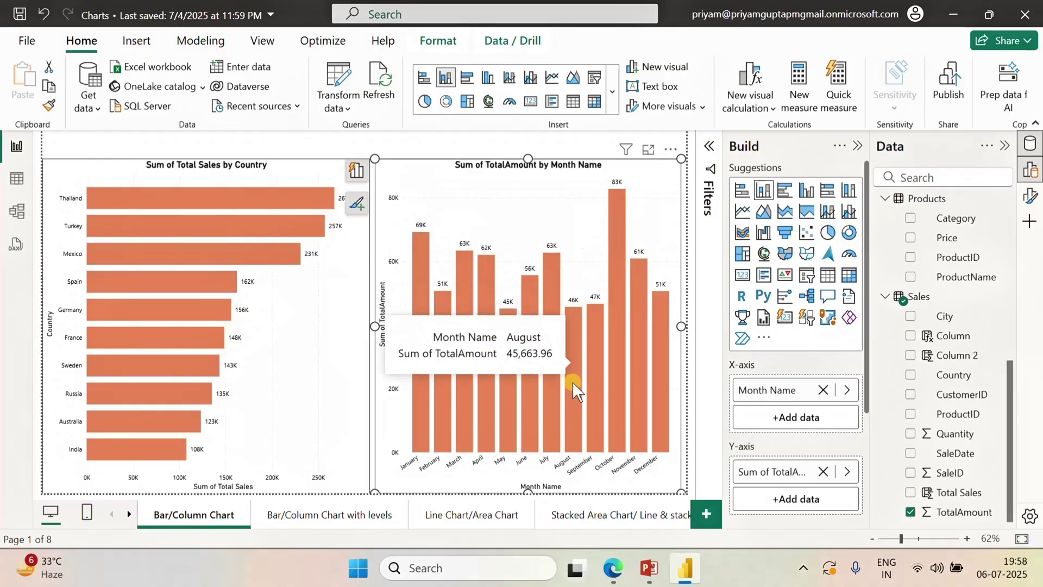
mouse_move(474, 266)
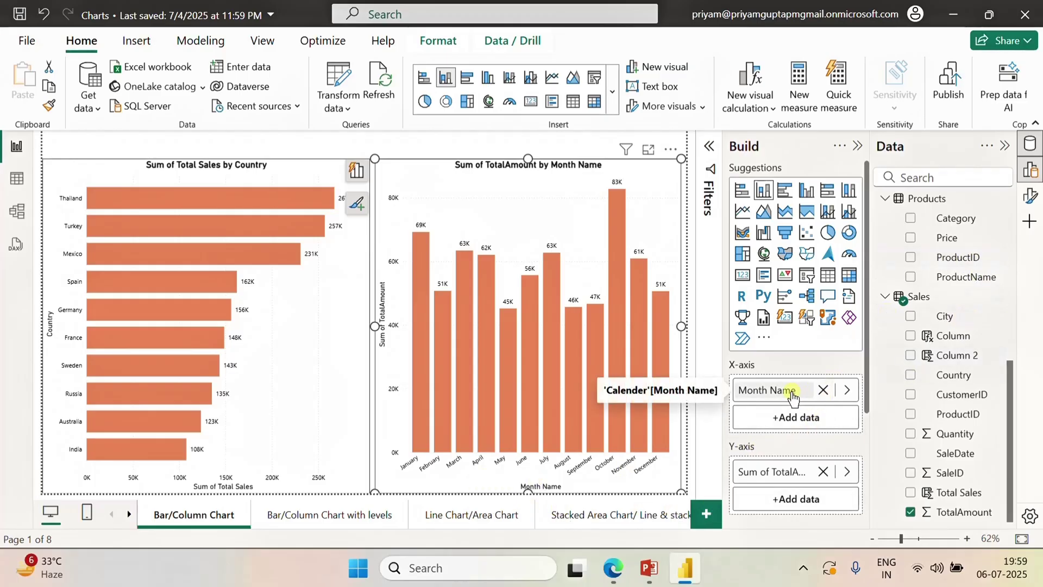
scroll(766, 453, down, 2)
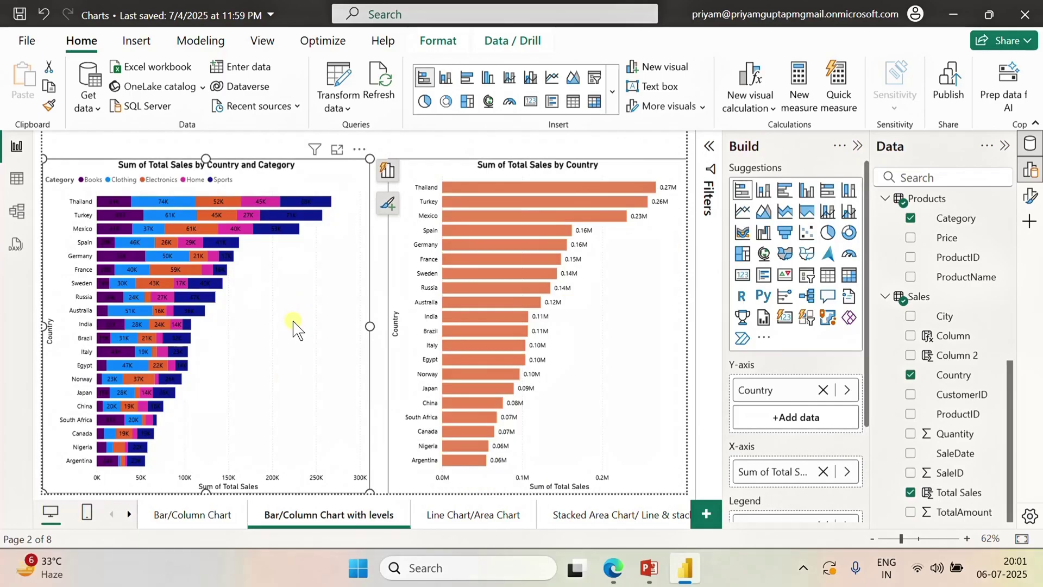
On the Bar/Column Chart with levels page, examine the stacked bar chart's axis and legend fields and its category segments.
scroll(772, 450, down, 2)
scroll(771, 445, down, 1)
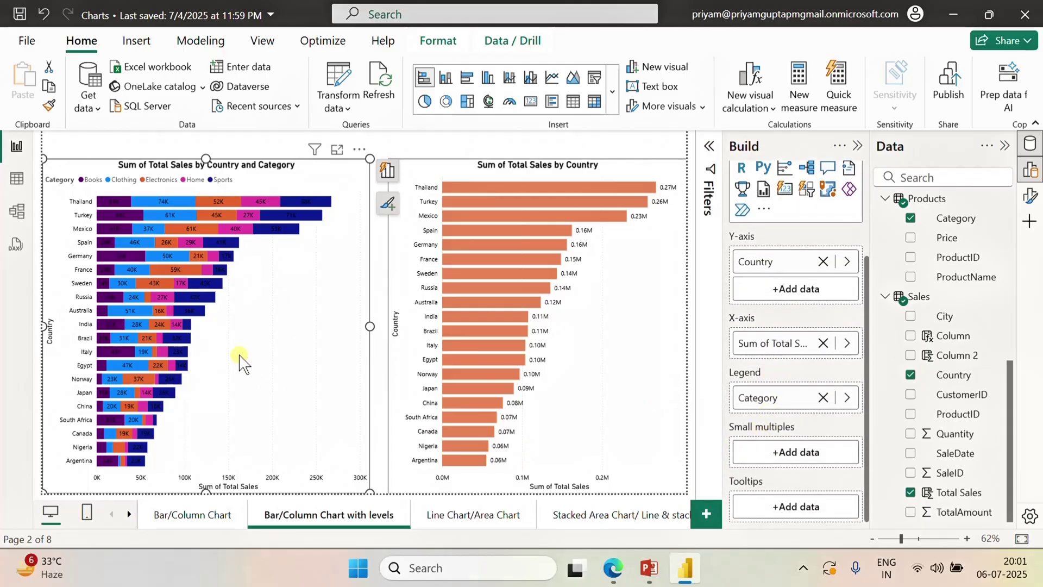
mouse_move(155, 202)
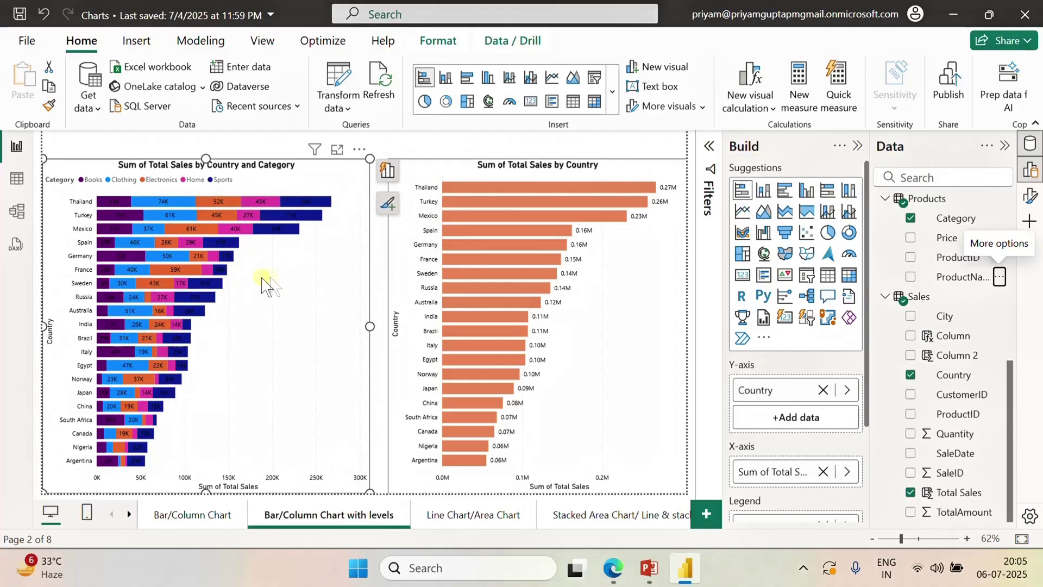
mouse_move(117, 210)
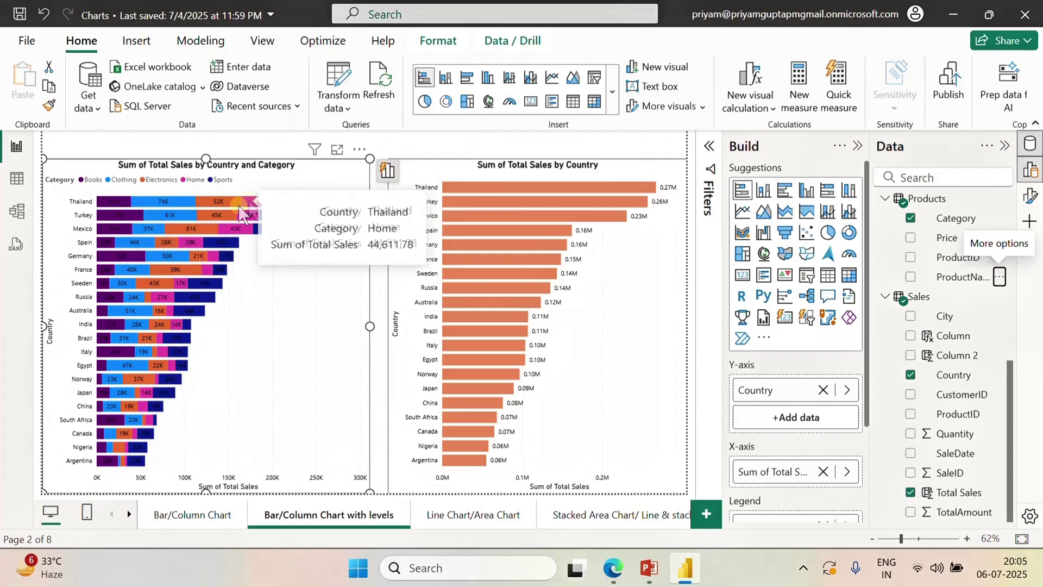
Switch the Total Sales by Country bar chart to the Category level and back up to Country, twice.
click(643, 300)
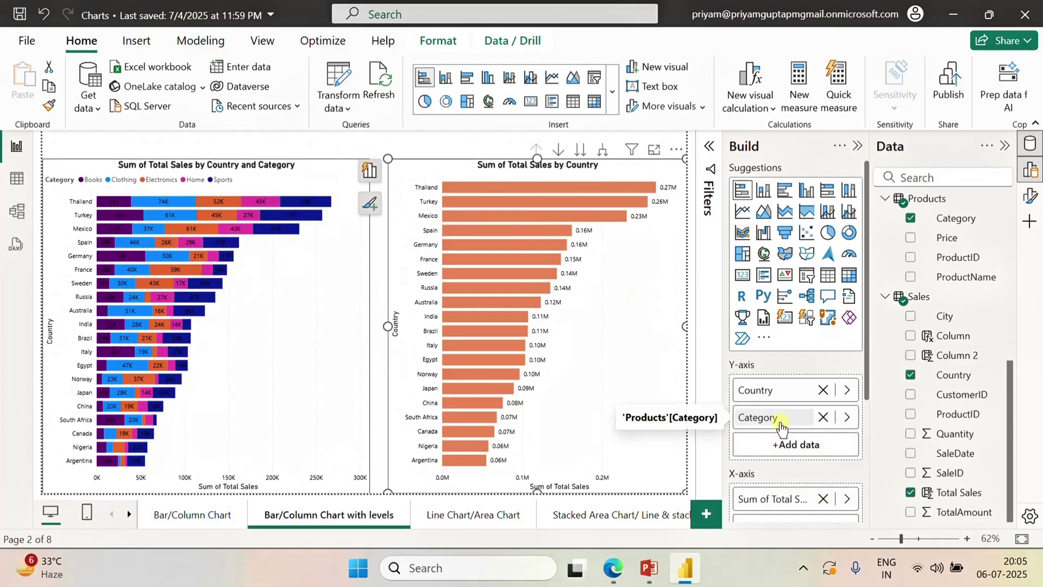
click(580, 152)
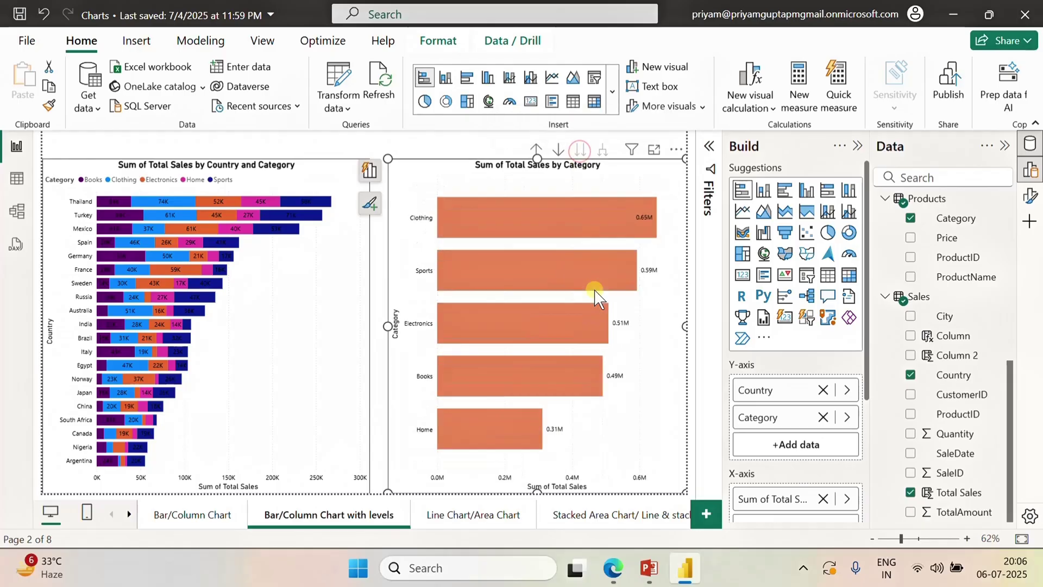
mouse_move(537, 232)
click(535, 150)
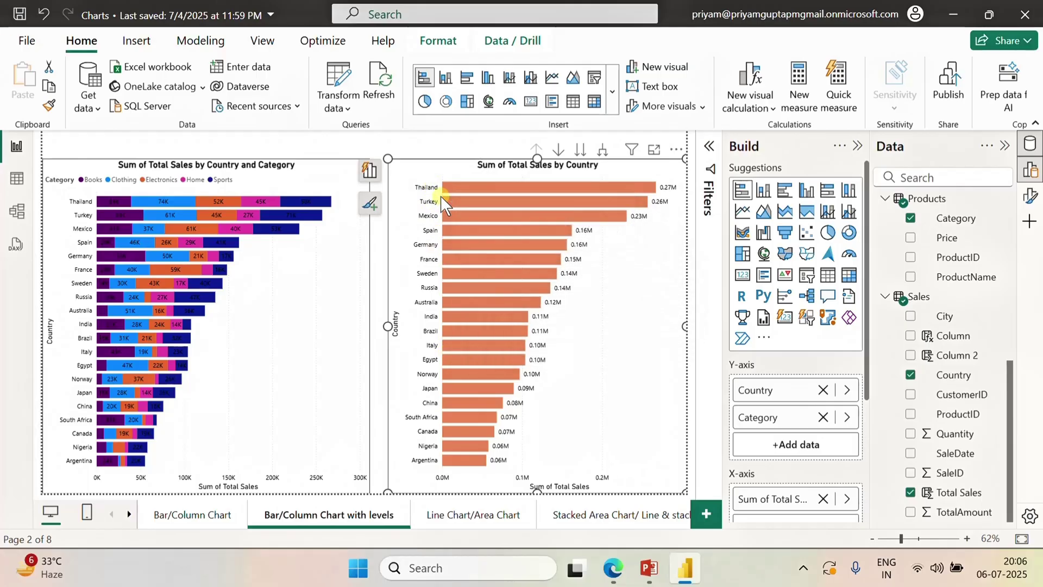
click(579, 151)
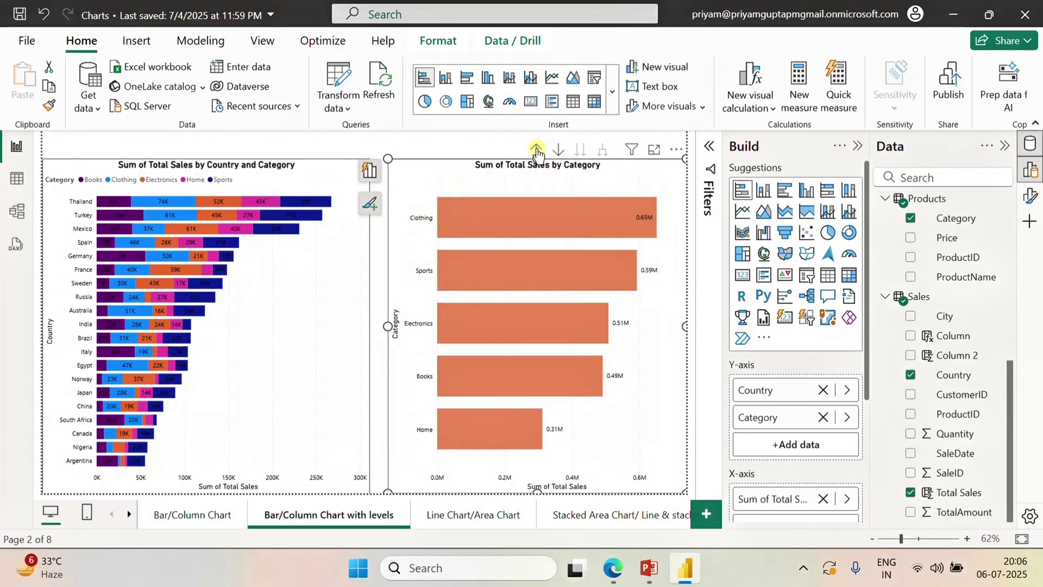
click(536, 149)
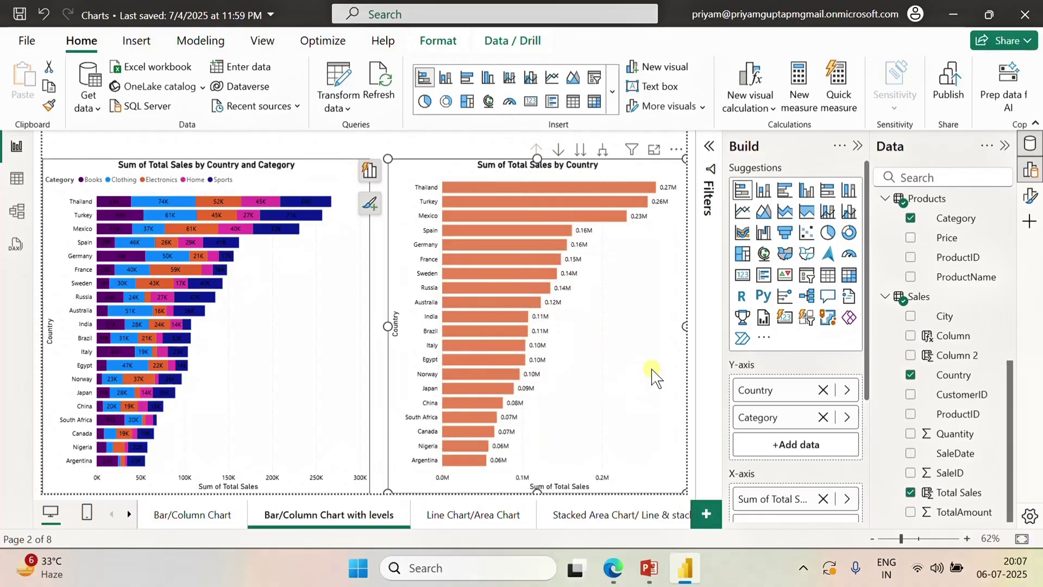
Go to the Line Chart/Area Chart page and examine the line chart's data points and field assignments.
click(459, 516)
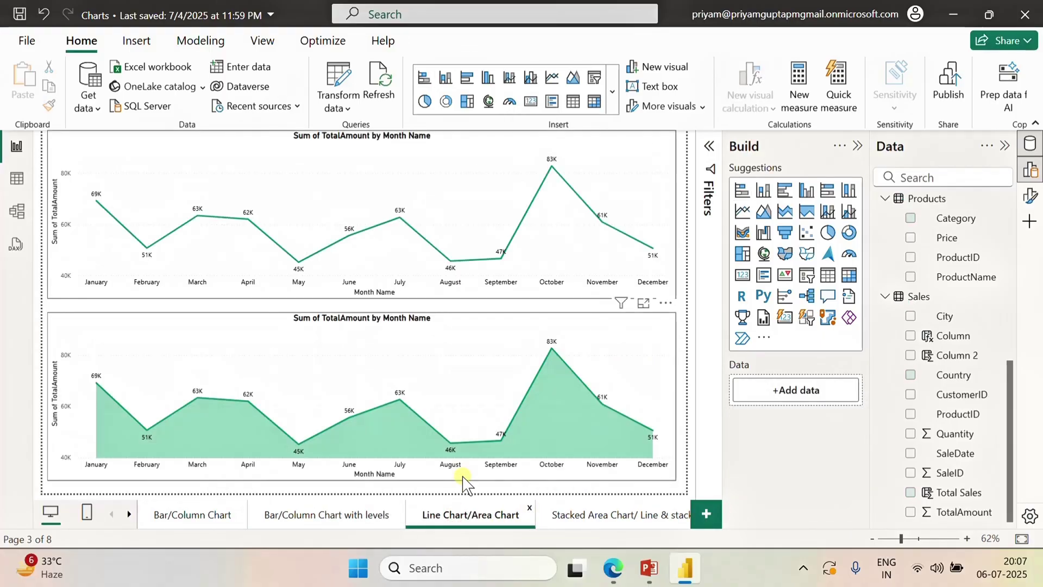
click(625, 239)
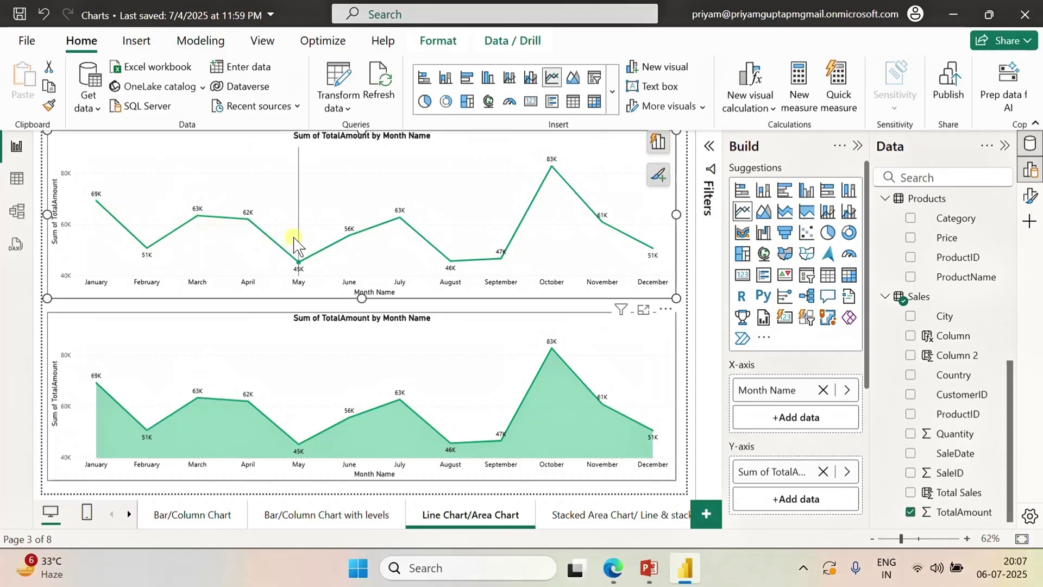
mouse_move(294, 246)
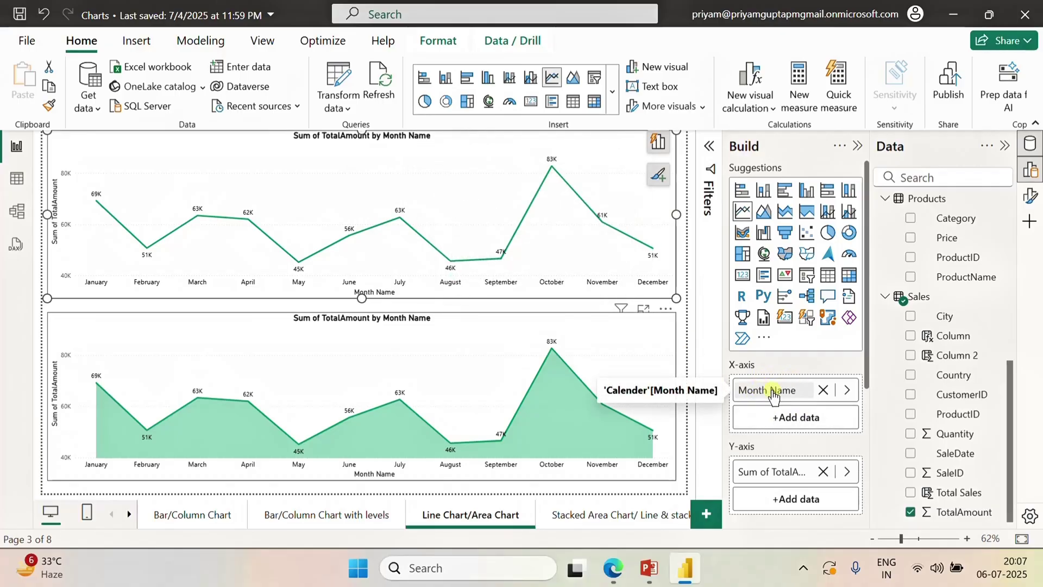
scroll(793, 429, down, 3)
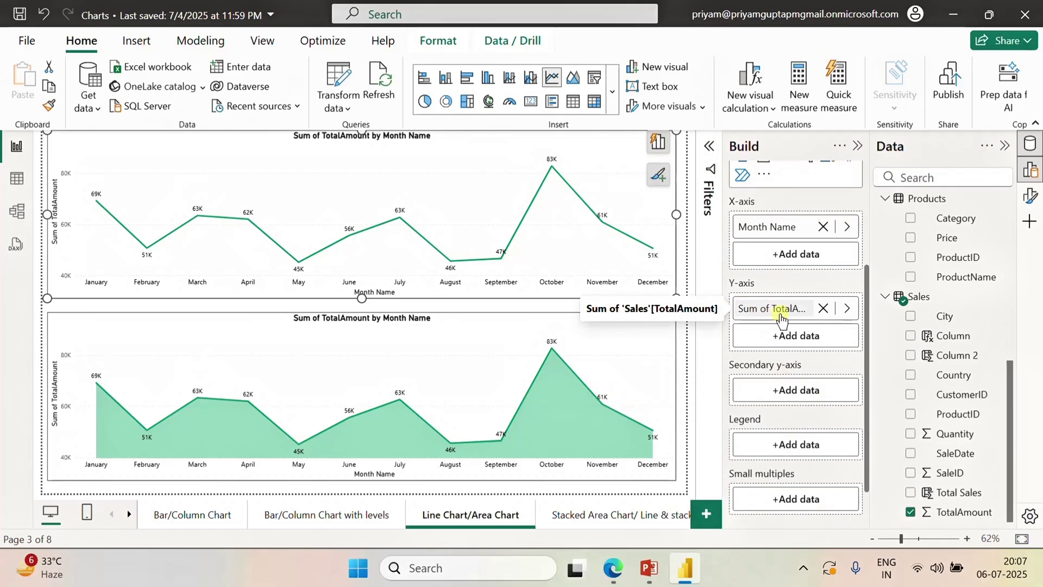
scroll(782, 339, up, 3)
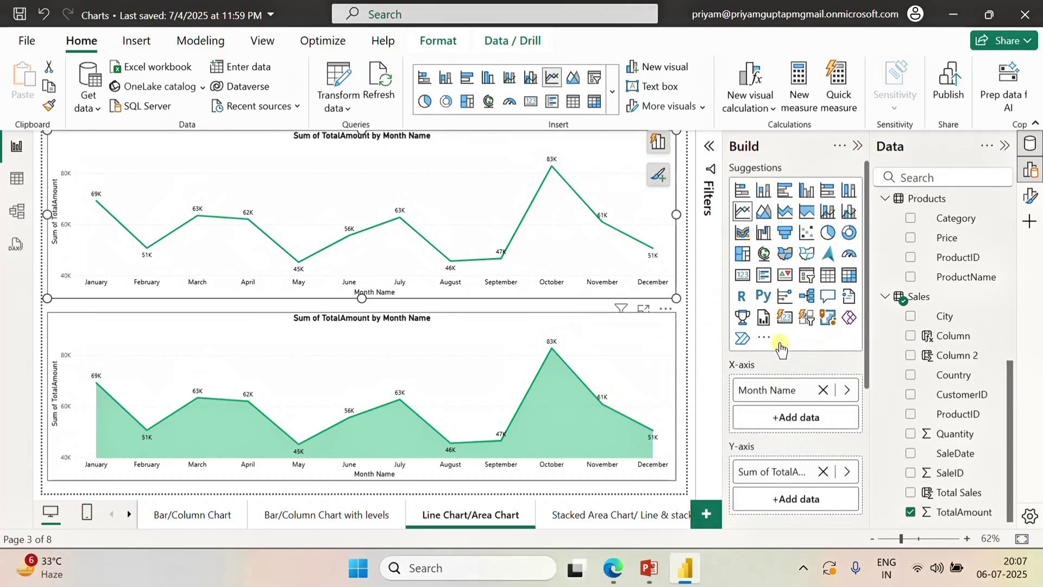
Change the line colour of the TotalAmount by Month Name line chart to pink in its Lines formatting.
click(1030, 195)
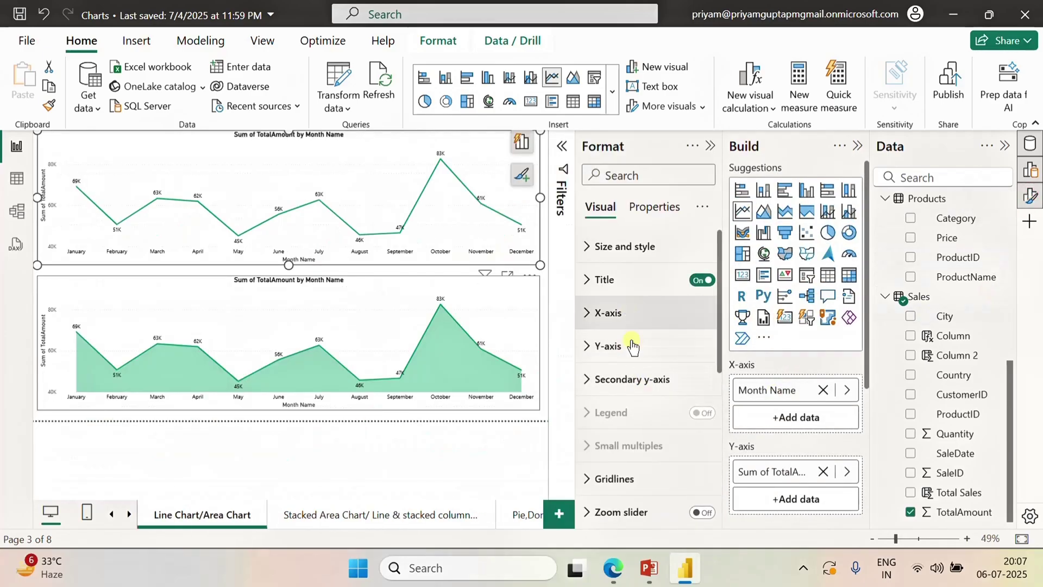
scroll(632, 348, down, 3)
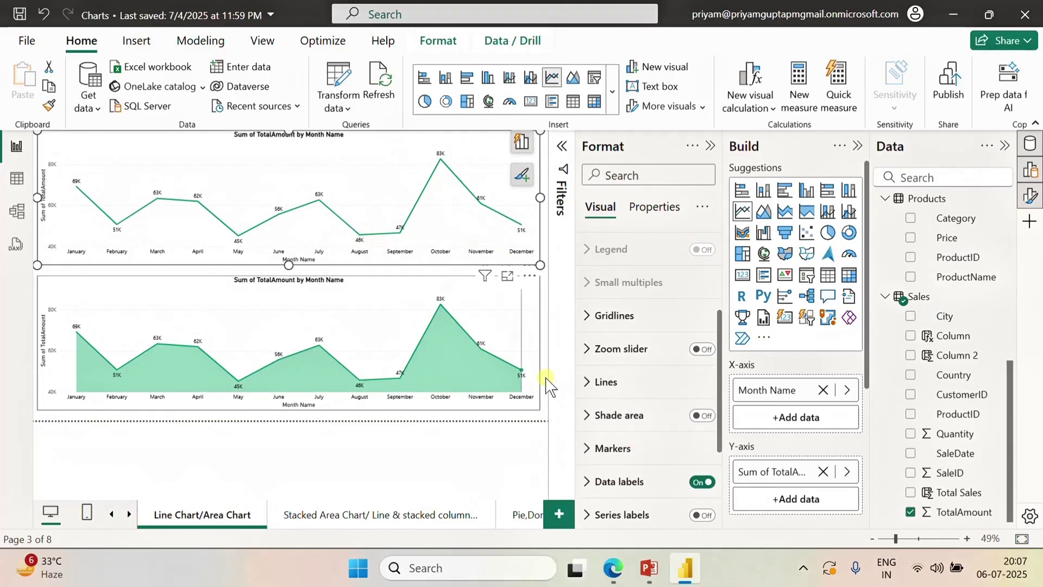
click(598, 382)
scroll(636, 420, down, 2)
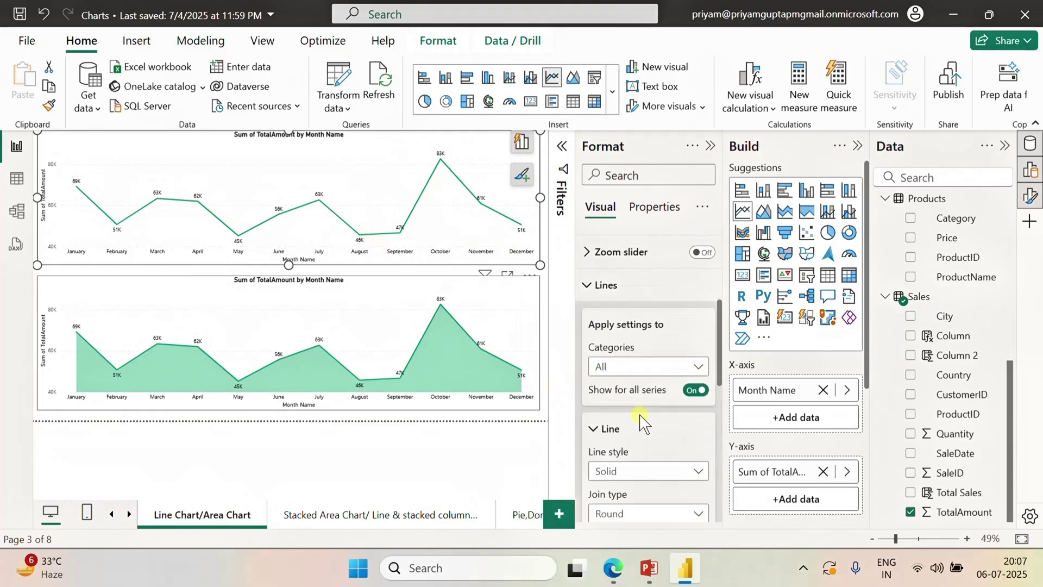
scroll(641, 419, down, 5)
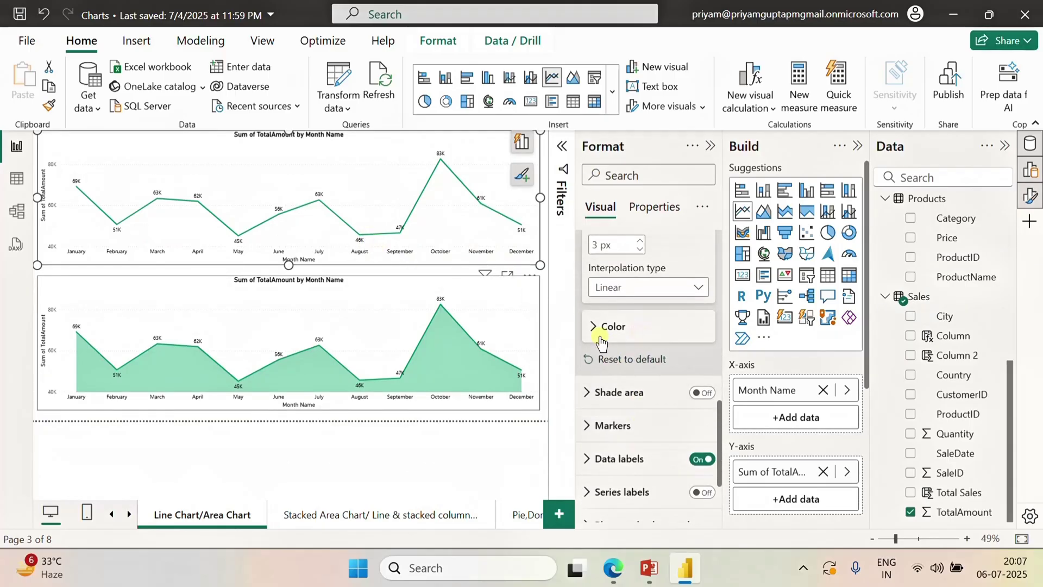
click(598, 327)
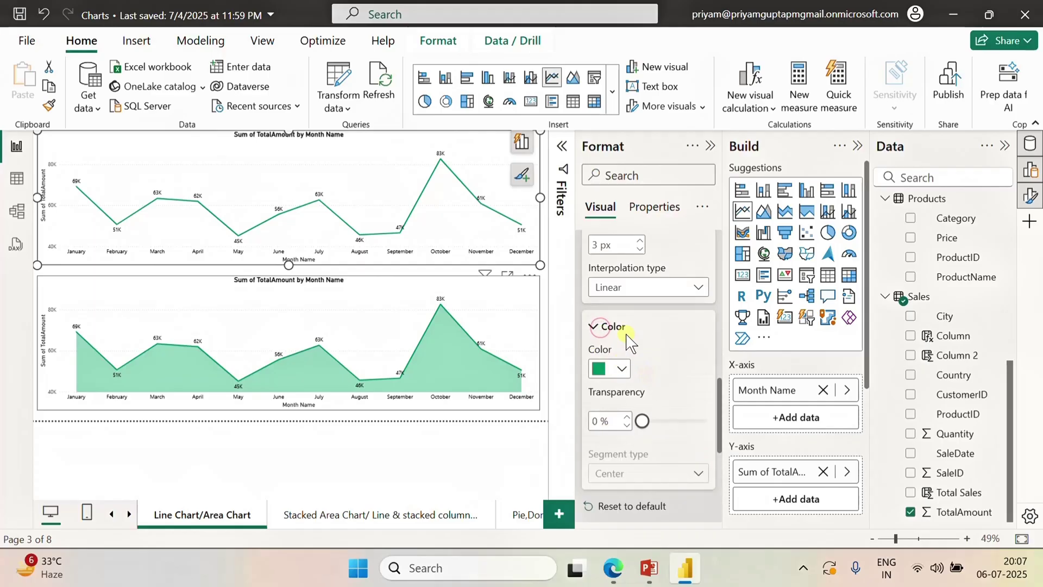
click(623, 369)
click(612, 297)
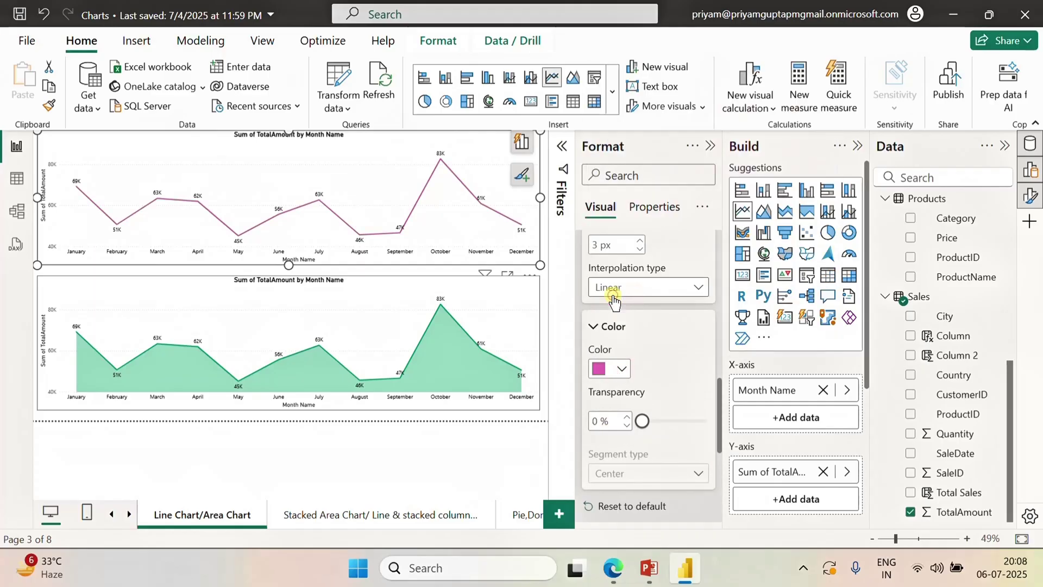
scroll(645, 365, up, 5)
click(659, 364)
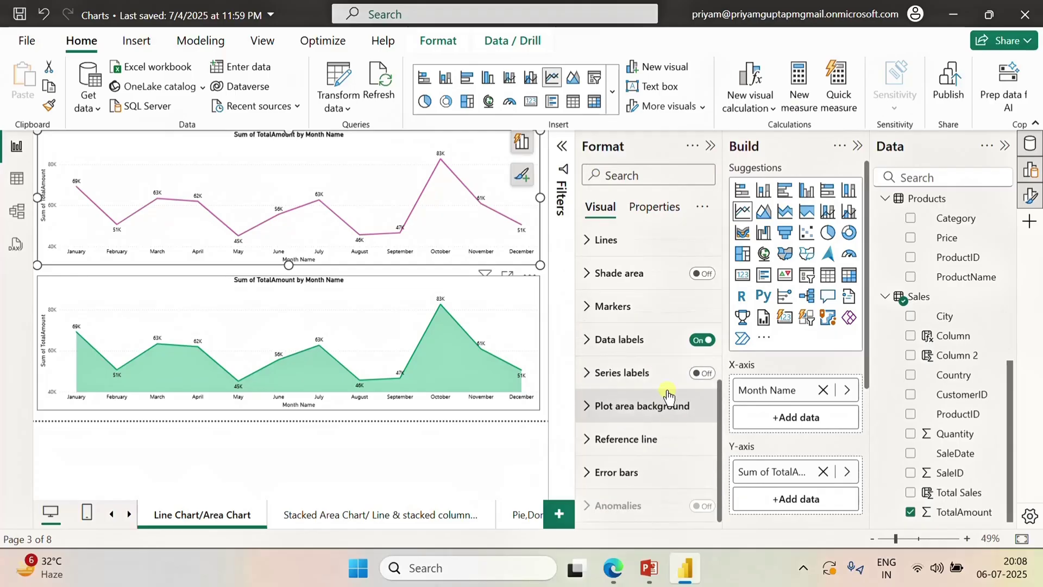
Turn the line chart's data labels off and back on.
click(702, 340)
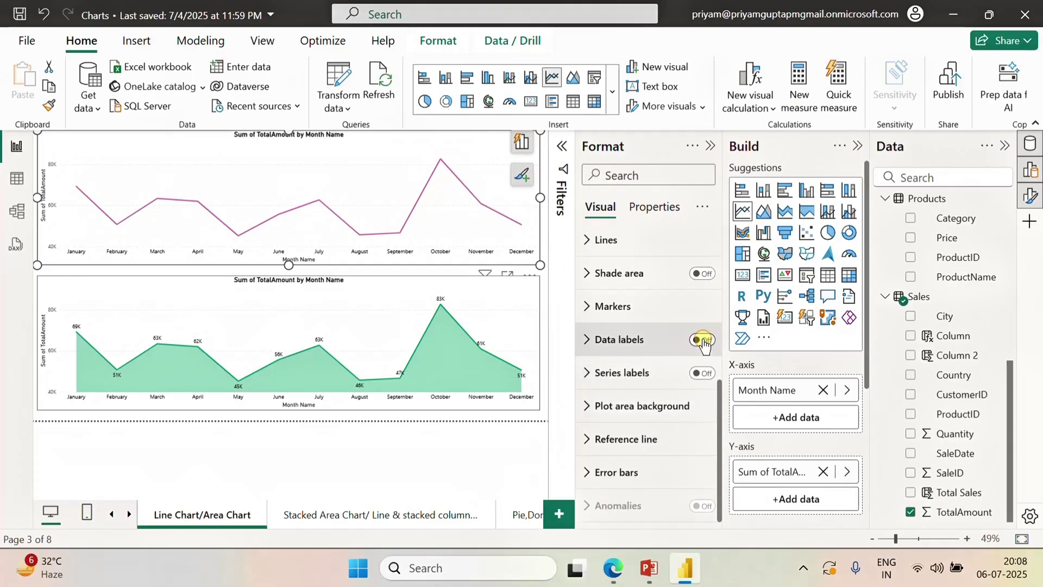
click(703, 341)
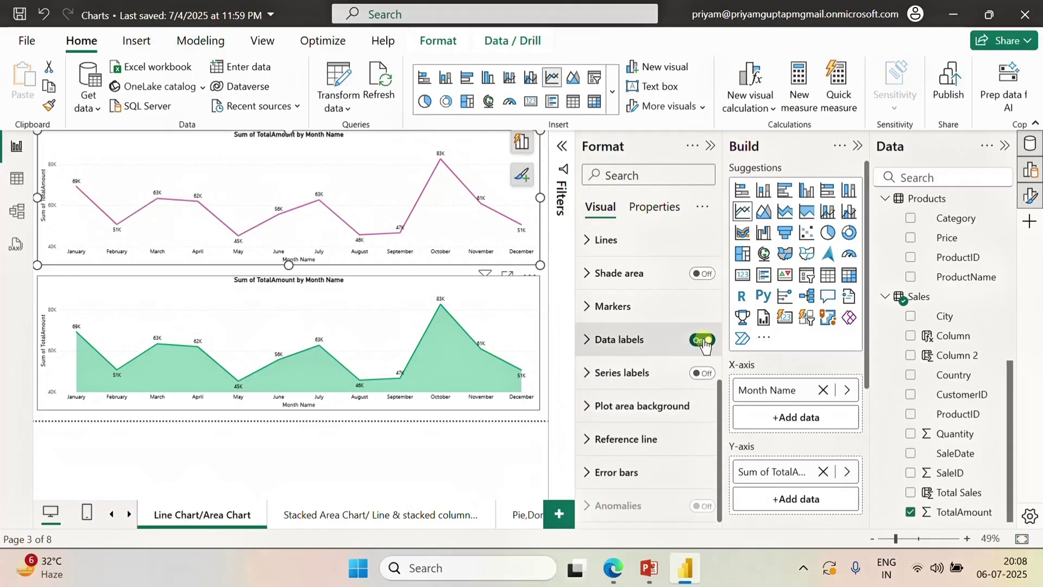
Show round markers for all categories on the line chart and close its formatting settings.
click(613, 306)
mouse_move(483, 213)
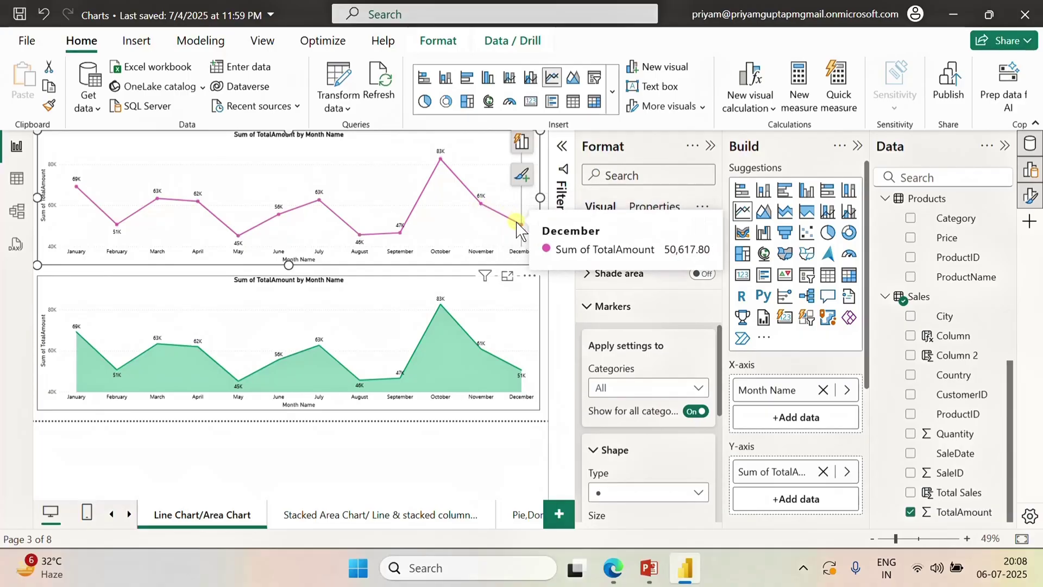
click(586, 307)
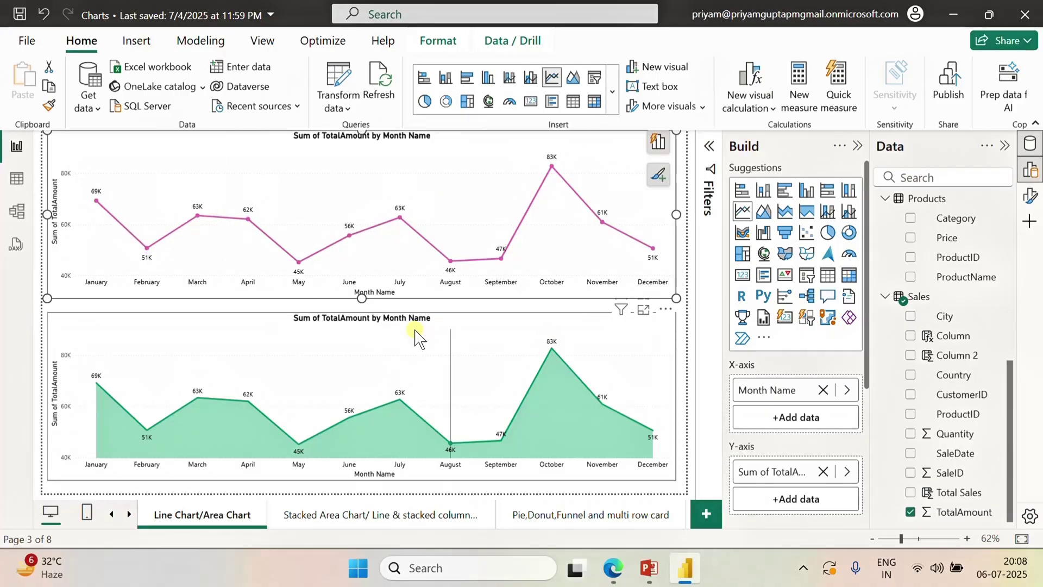
Select the area chart below the line chart and examine its monthly TotalAmount values and fields.
click(526, 326)
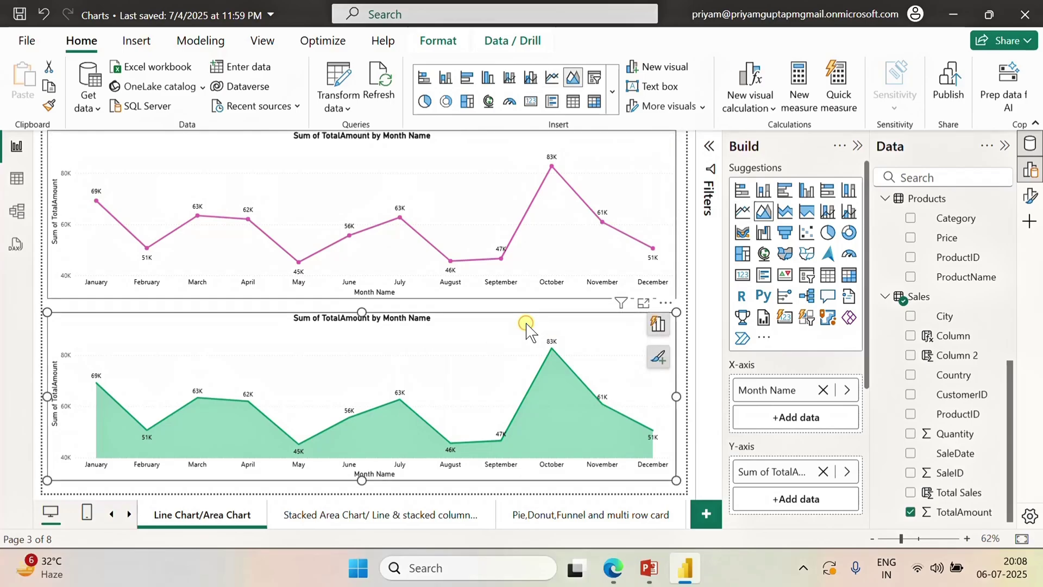
mouse_move(563, 368)
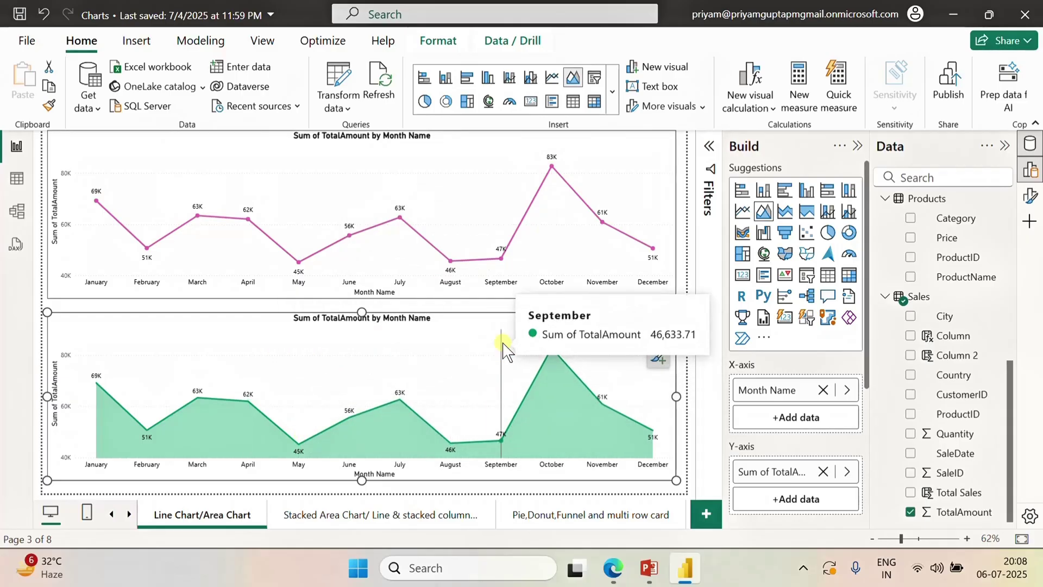
Go to the Stacked Area Chart/Line & stacked column page and inspect the stacked area chart's axis and legend fields.
click(349, 516)
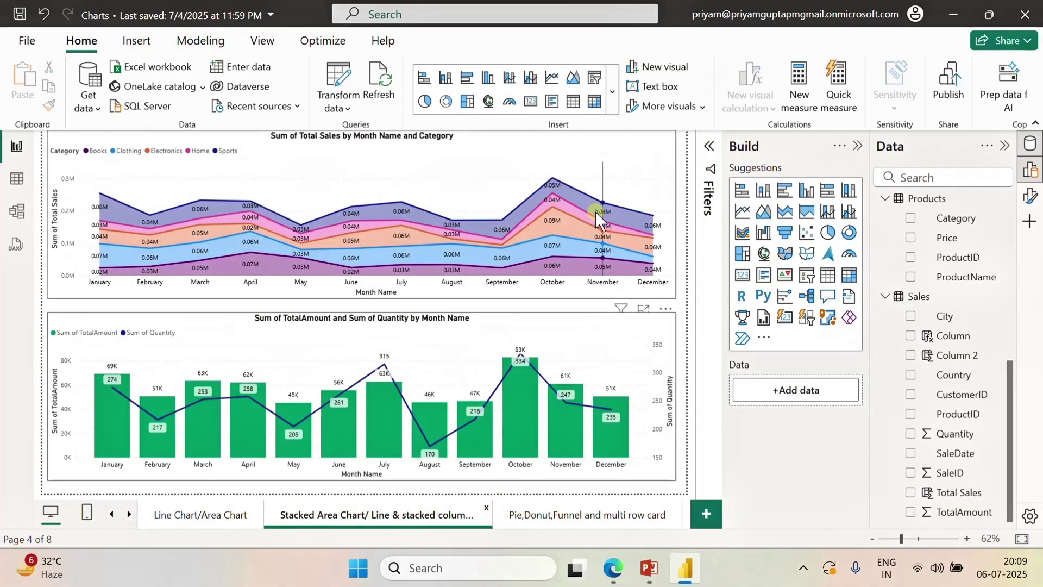
click(579, 145)
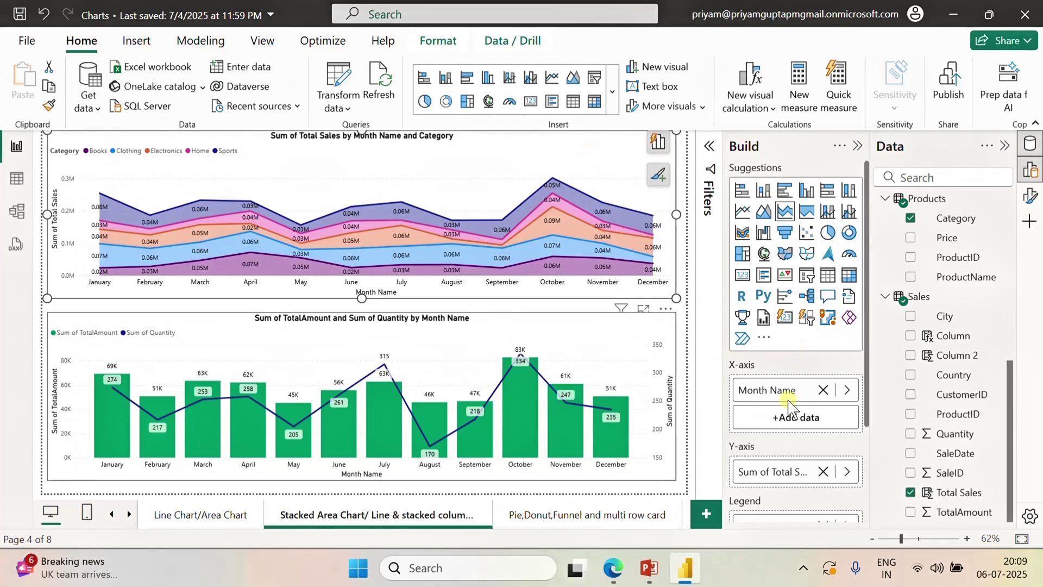
scroll(777, 415, down, 3)
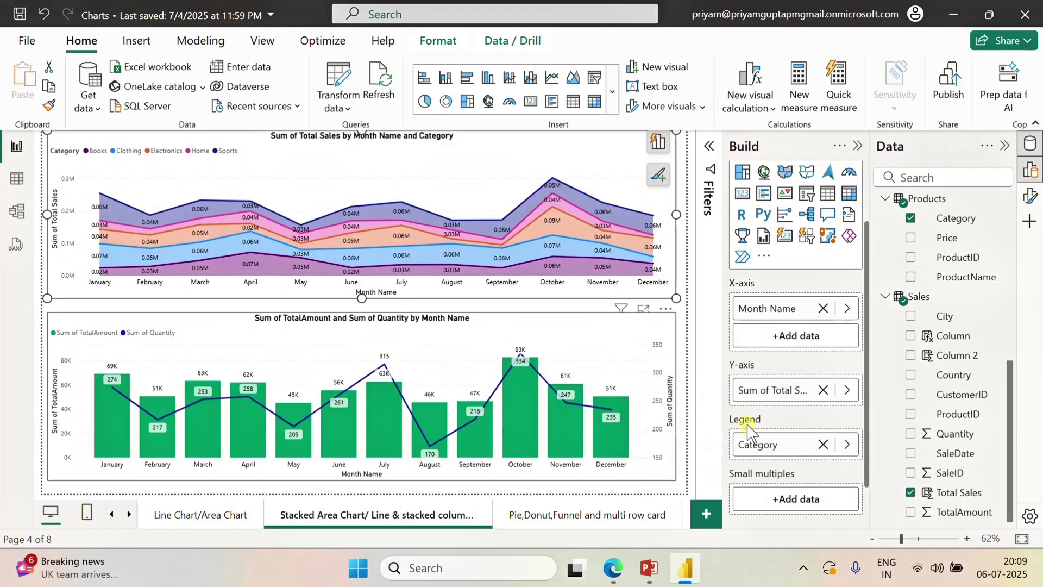
Examine the line and stacked column chart's x-axis, column y-axis and line y-axis fields and its August and October values.
click(621, 349)
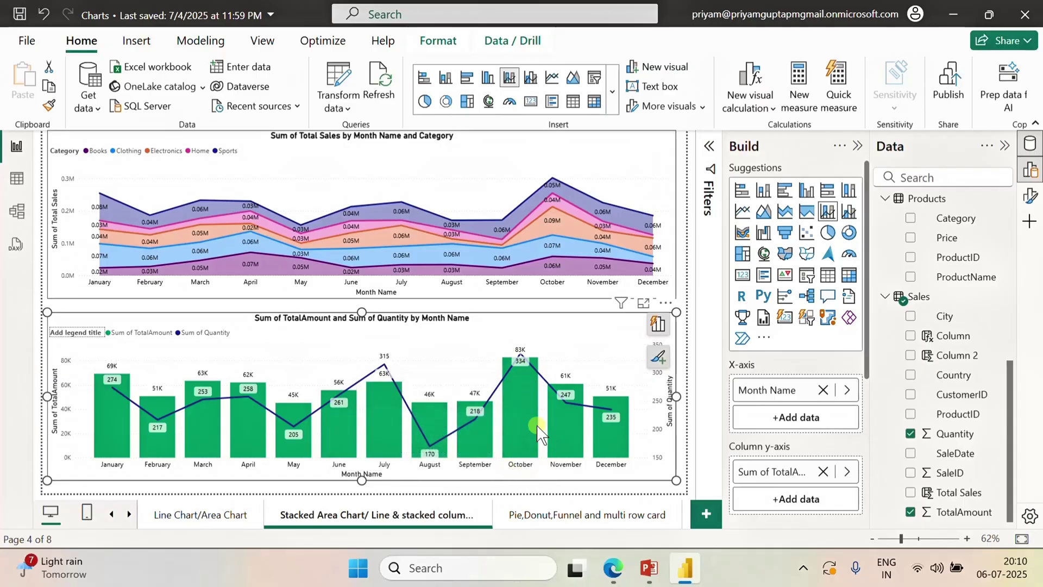
mouse_move(519, 379)
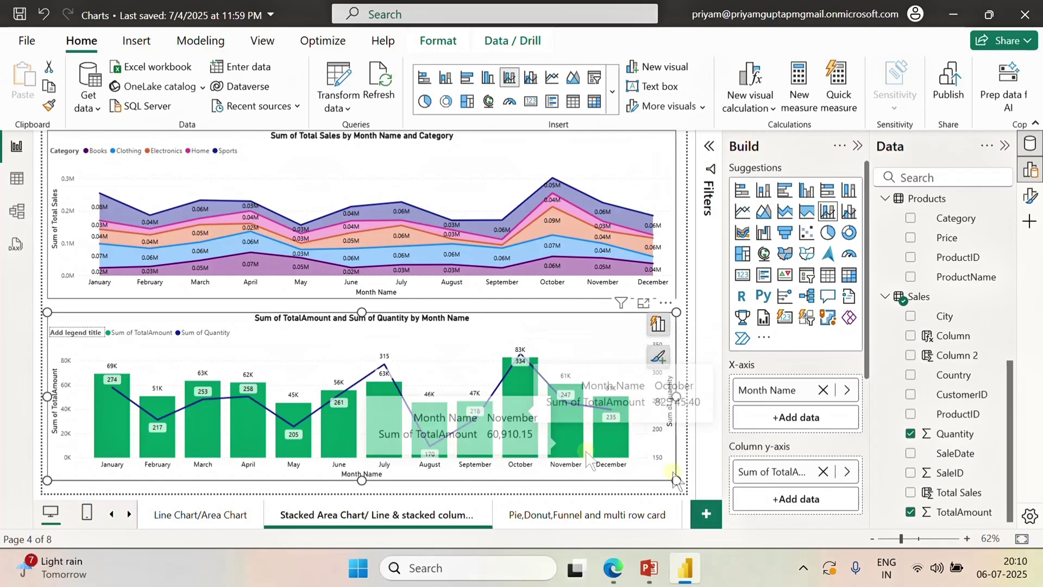
scroll(805, 446, down, 2)
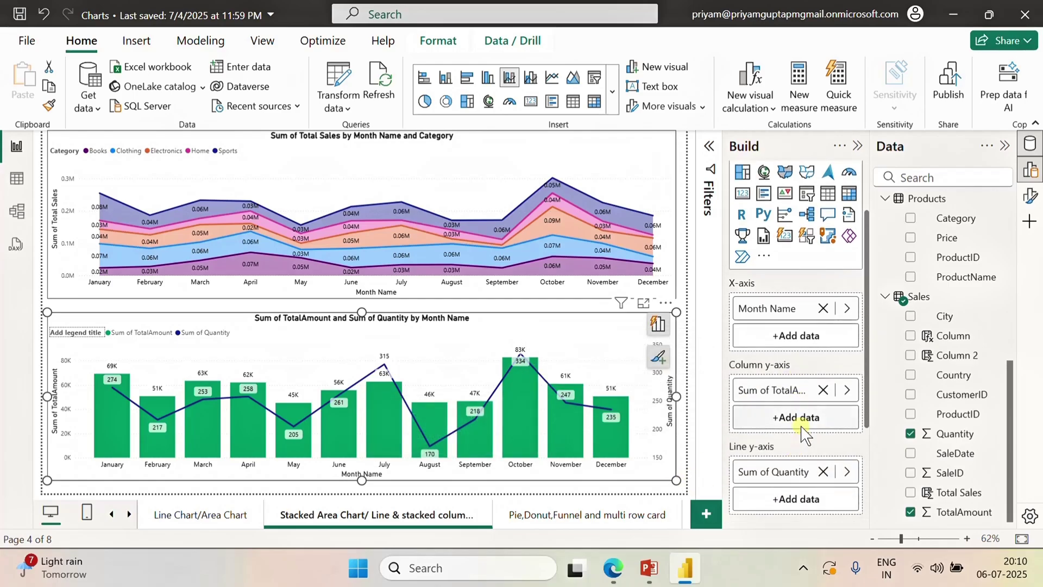
scroll(803, 435, up, 2)
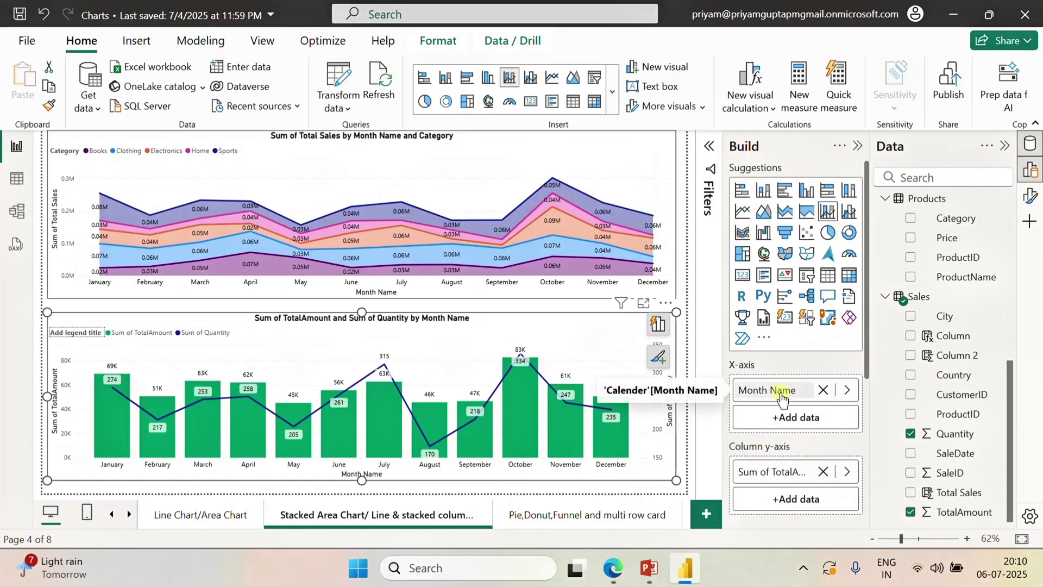
scroll(795, 429, down, 2)
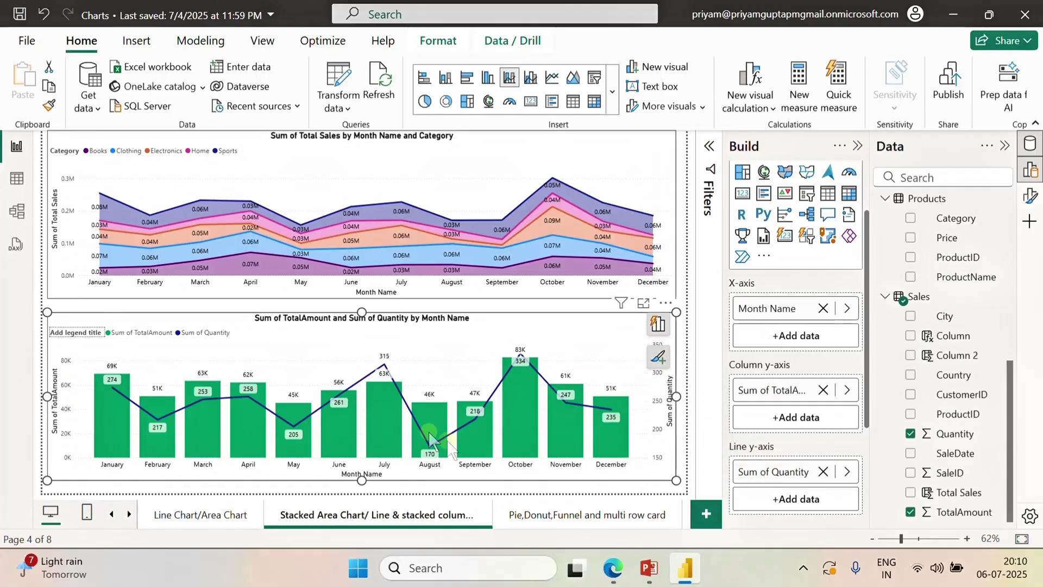
mouse_move(430, 441)
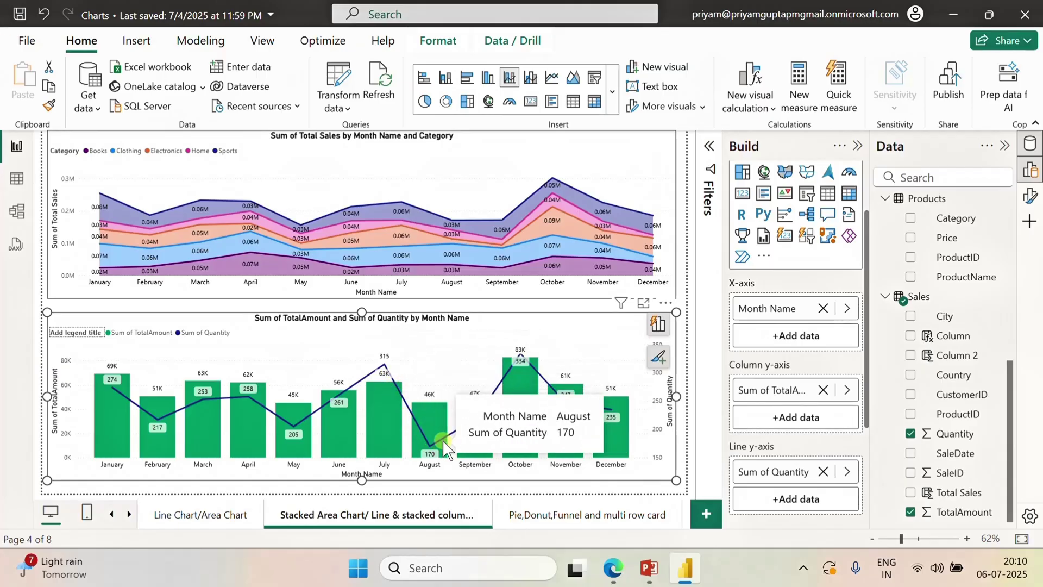
mouse_move(523, 433)
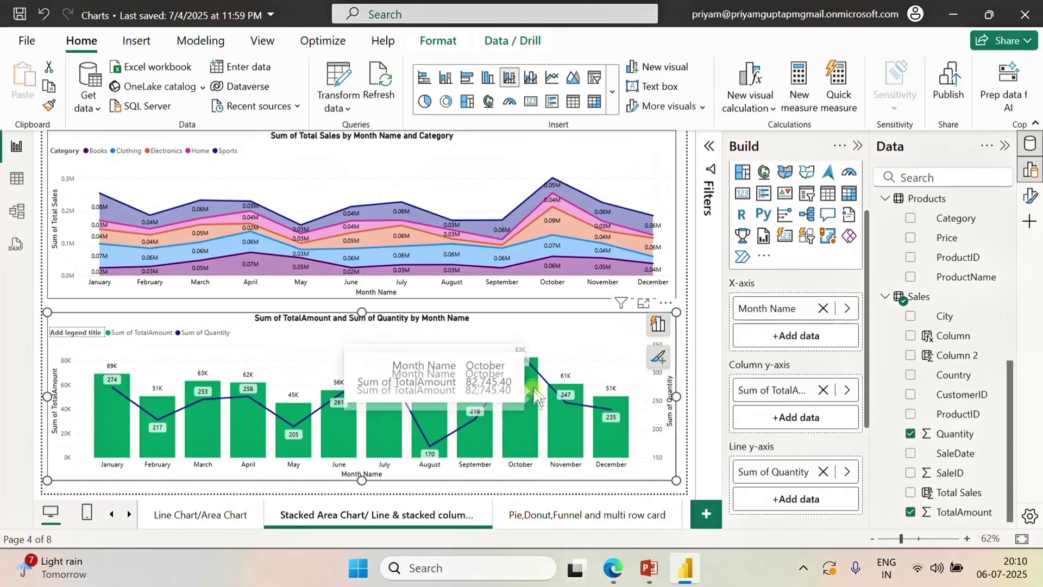
On the Pie,Donut,Funnel and multi row card page, examine the pie chart's category slices and its legend and values fields.
click(566, 516)
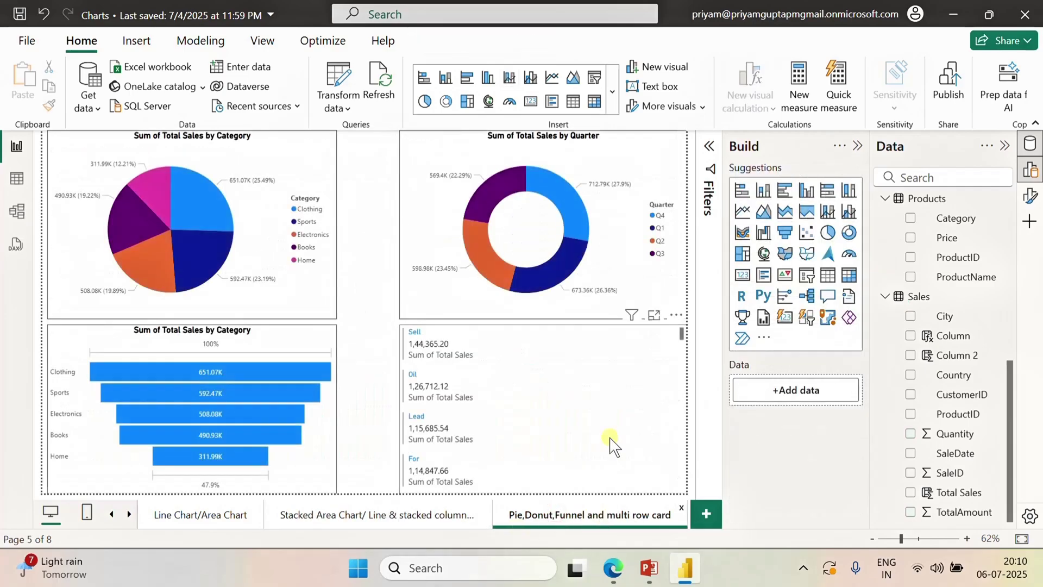
click(323, 158)
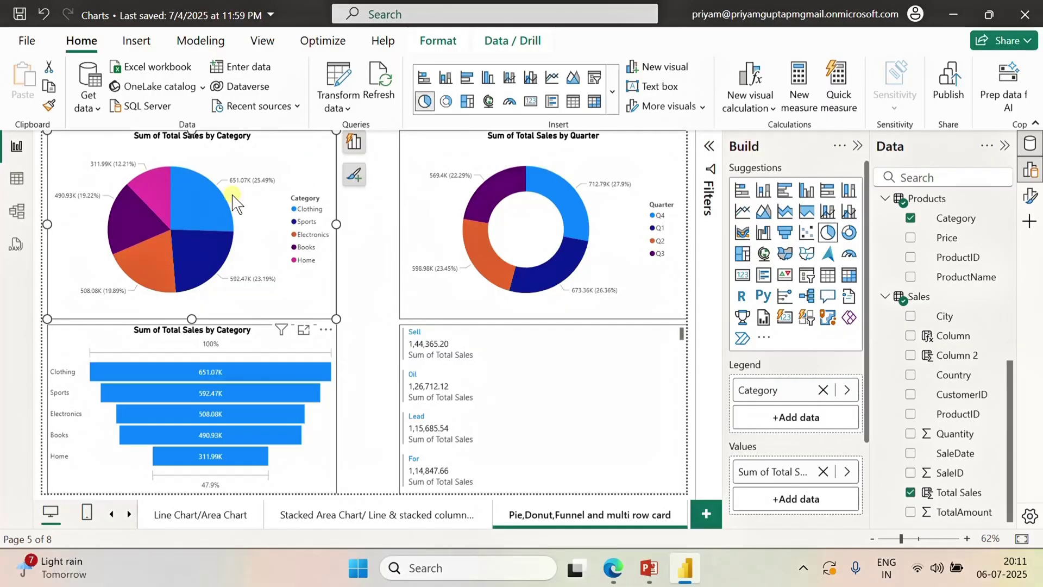
click(196, 224)
mouse_move(203, 201)
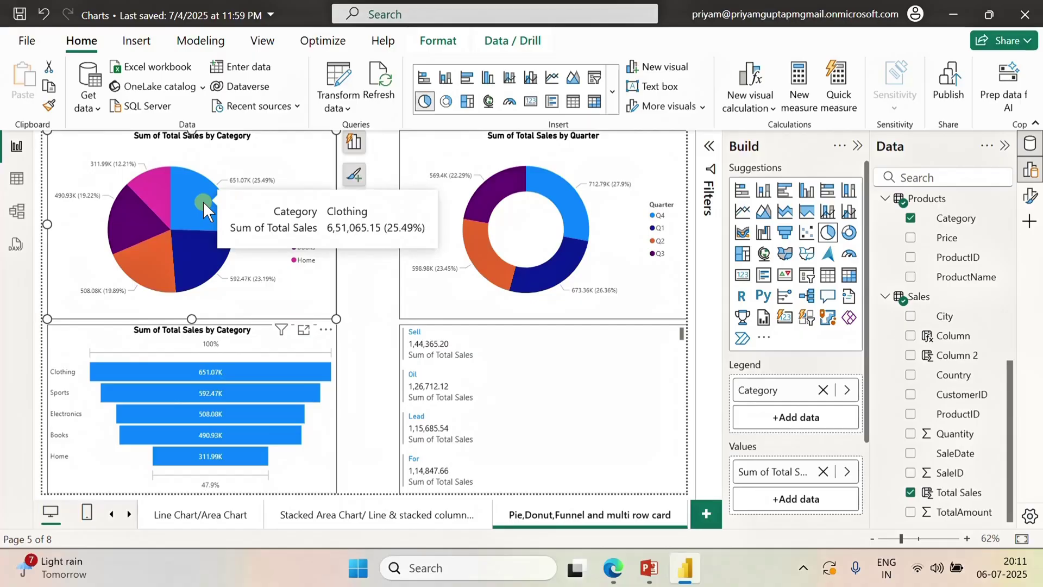
mouse_move(204, 250)
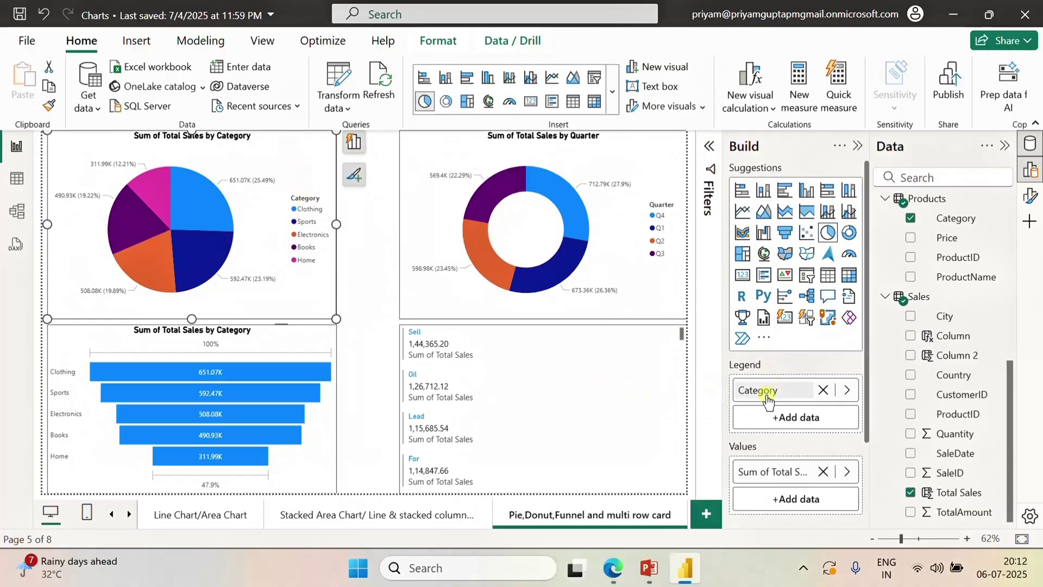
scroll(797, 456, down, 3)
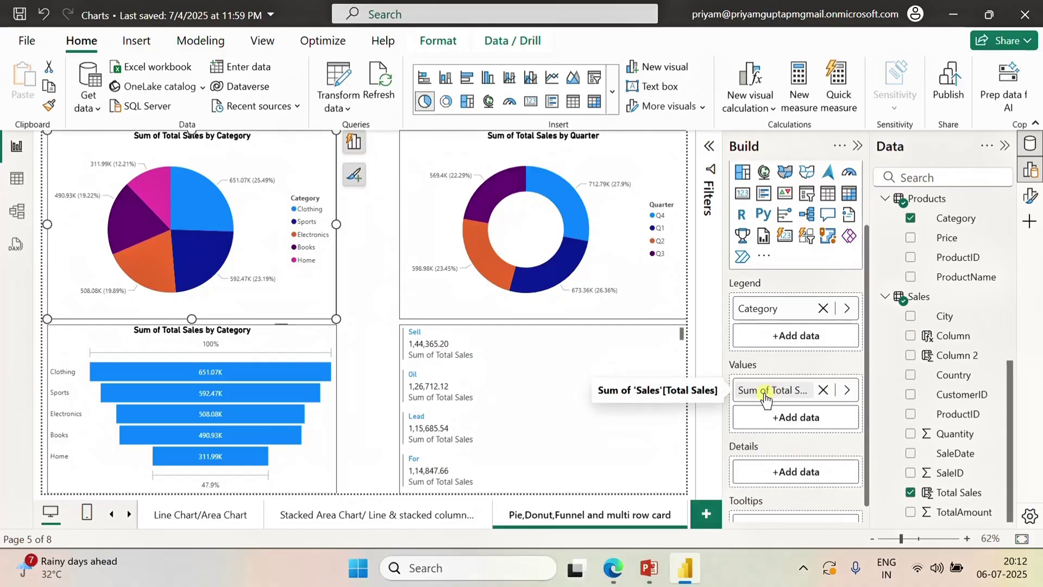
Select the Total Sales by Quarter donut chart and examine its quarter segments and field assignments.
click(619, 274)
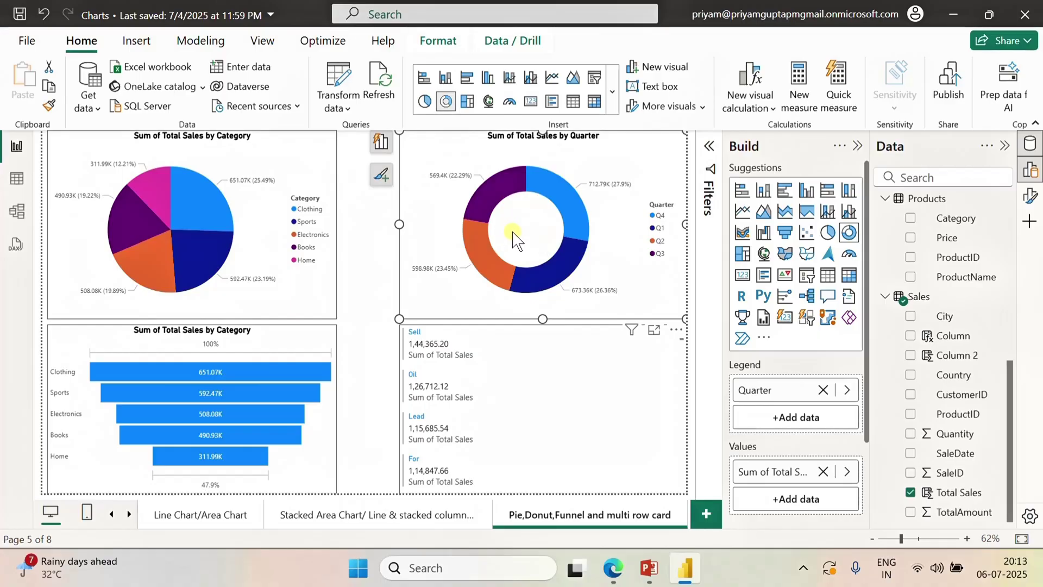
mouse_move(576, 212)
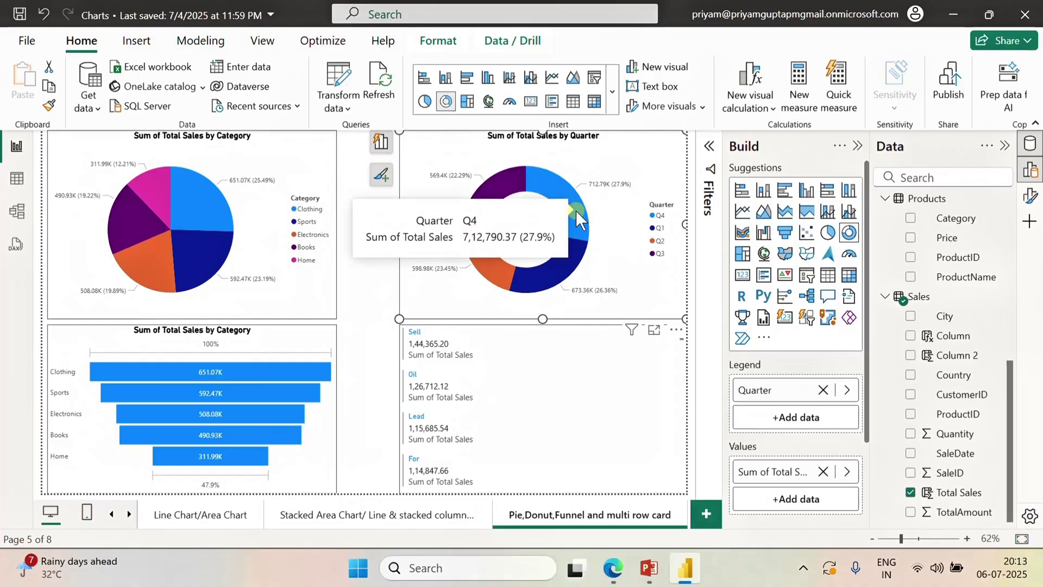
mouse_move(573, 286)
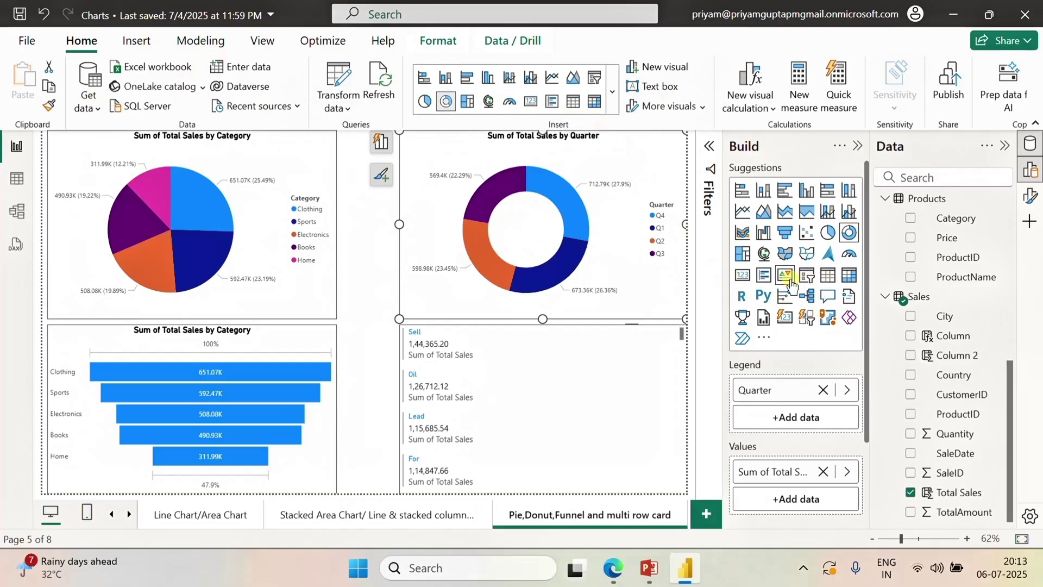
Insert a blank card visual, shrink it and place it in the hole of the Total Sales by Quarter donut chart.
click(389, 305)
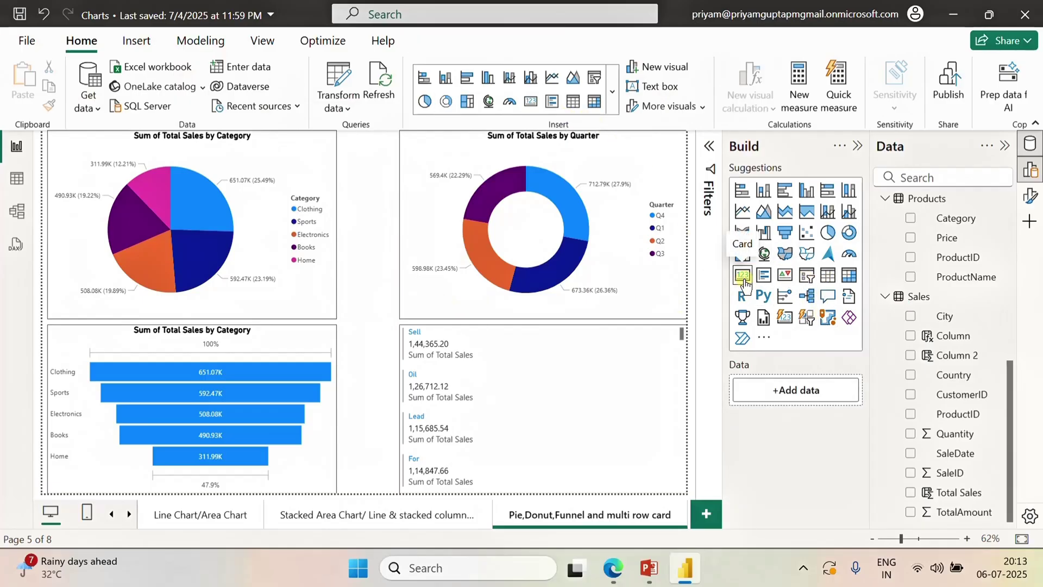
click(743, 275)
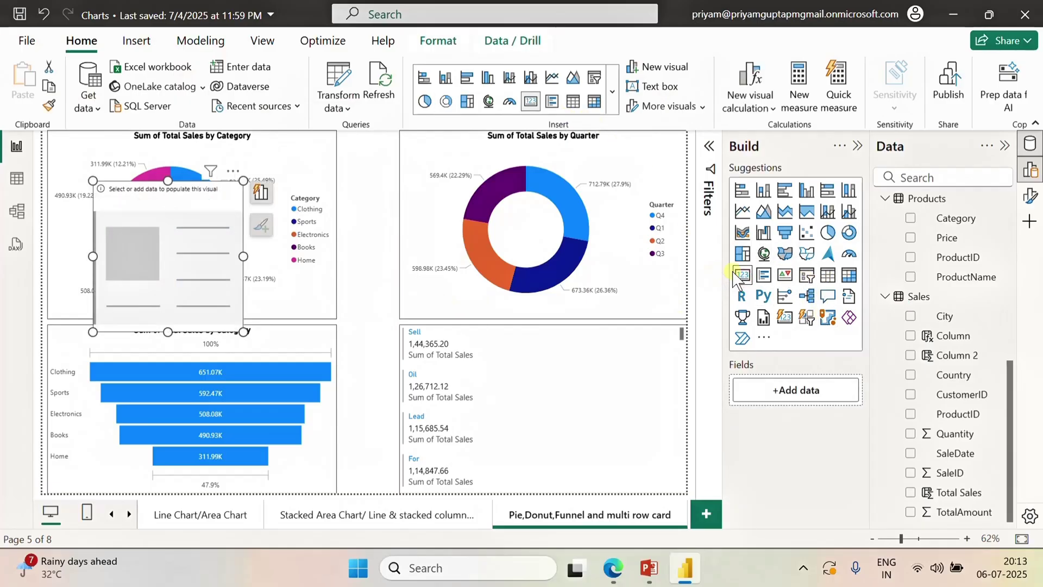
drag(181, 221, 415, 225)
drag(399, 325, 399, 251)
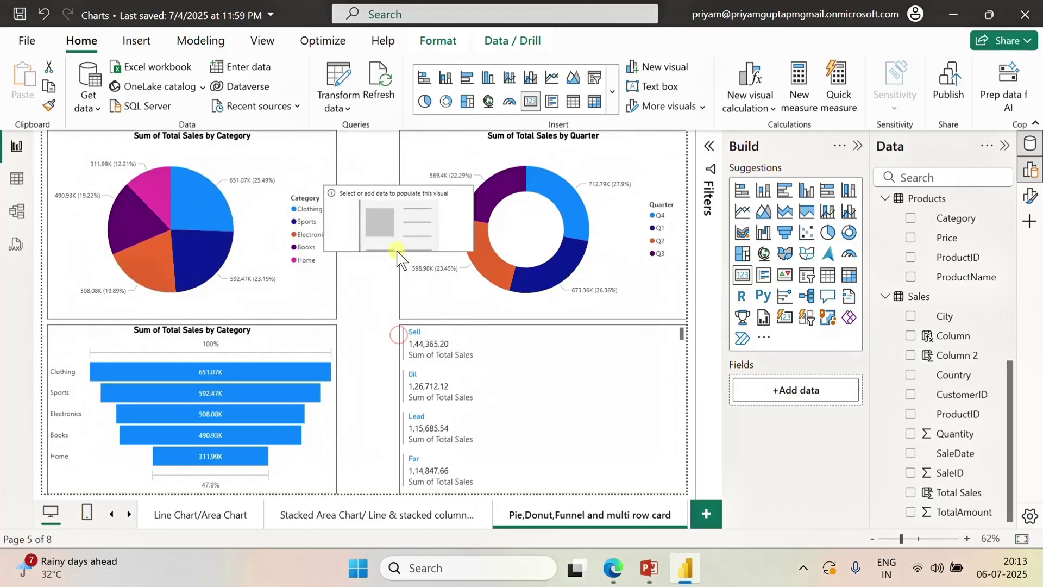
drag(323, 218, 380, 223)
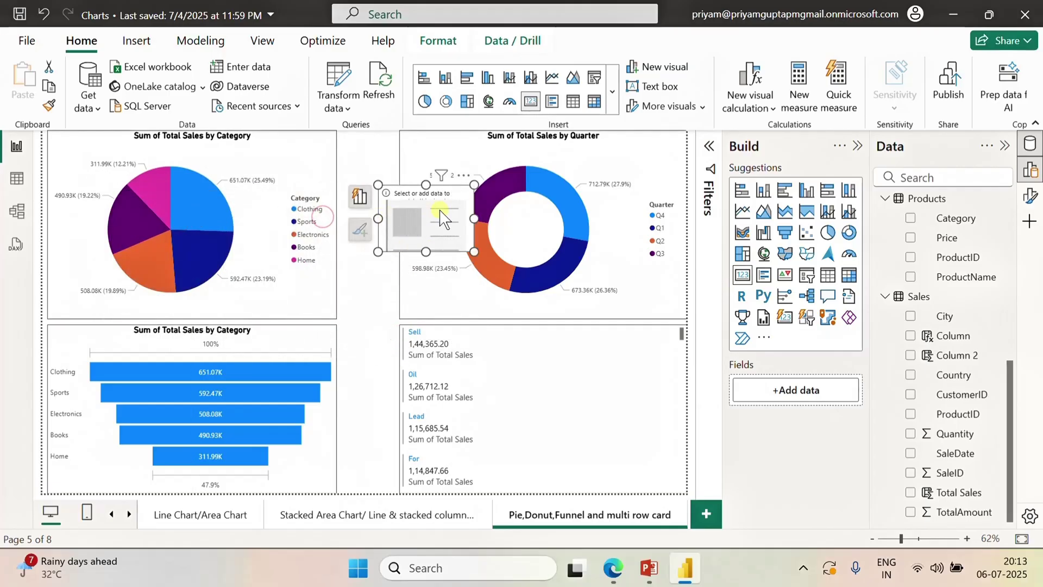
drag(426, 185, 526, 240)
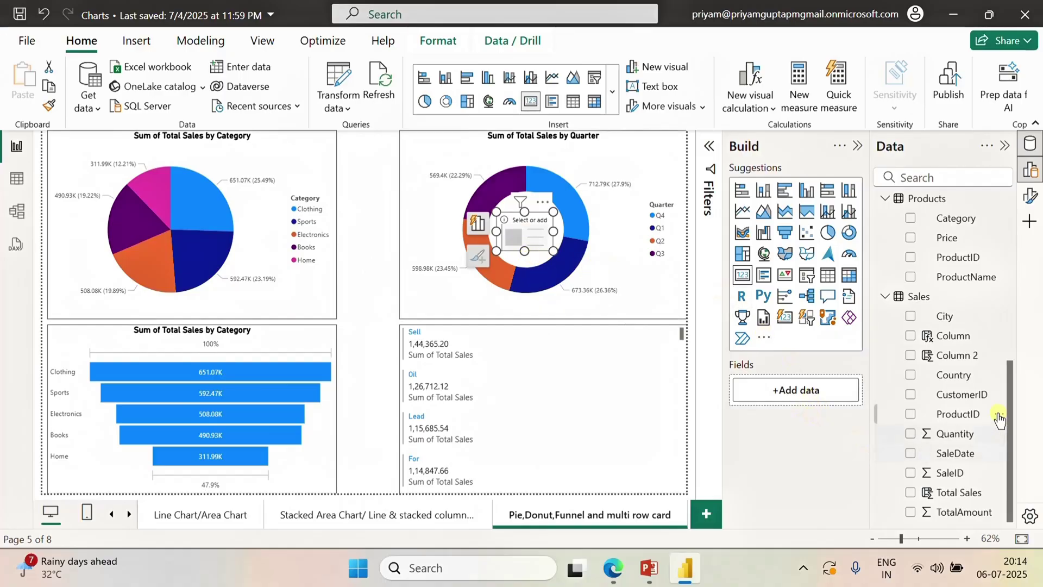
Add Total Sales to the card and format its callout value in Millions with 1 decimal place.
click(910, 492)
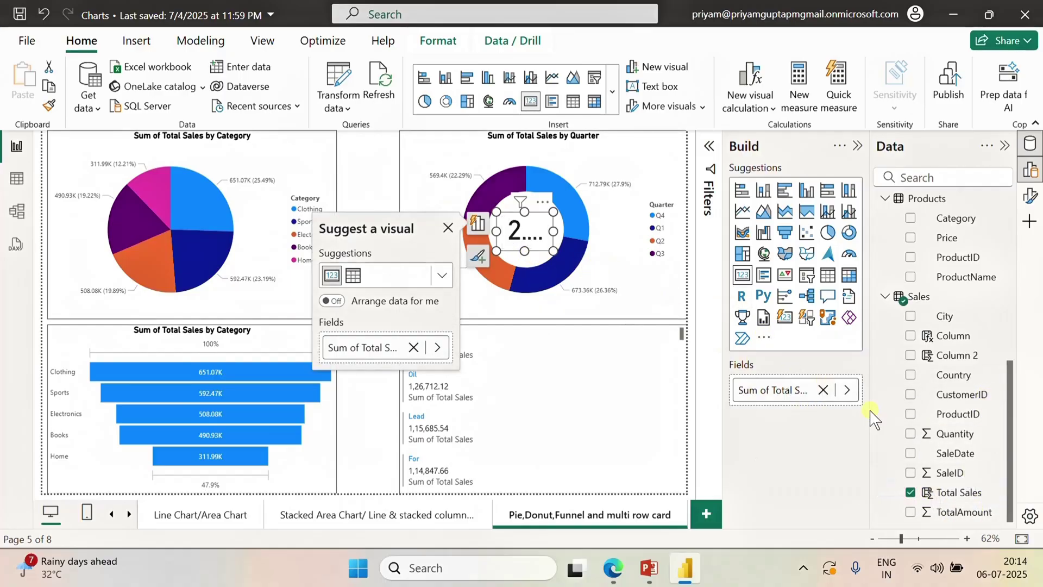
click(1031, 195)
click(585, 312)
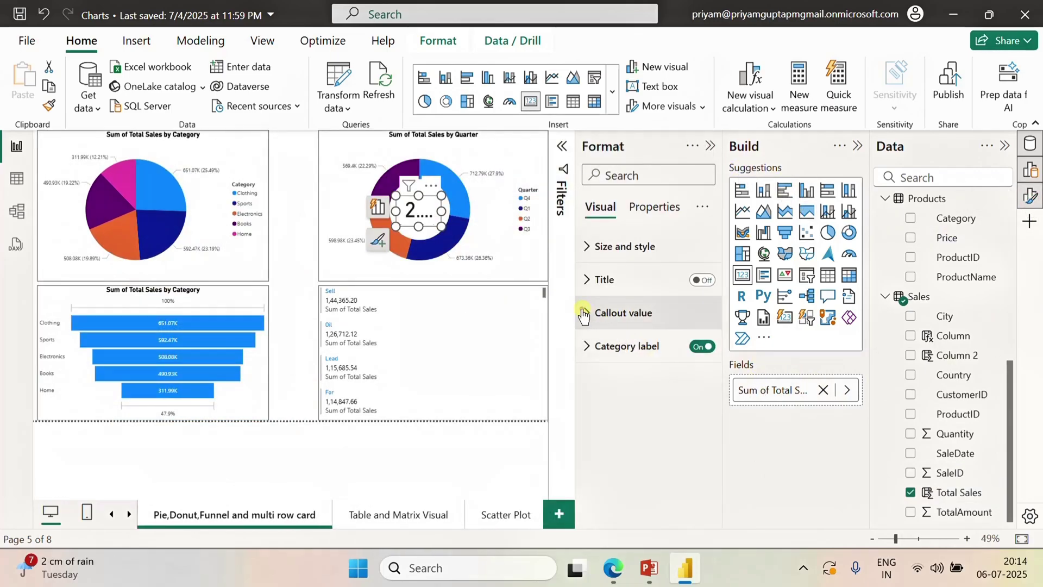
scroll(663, 451, down, 3)
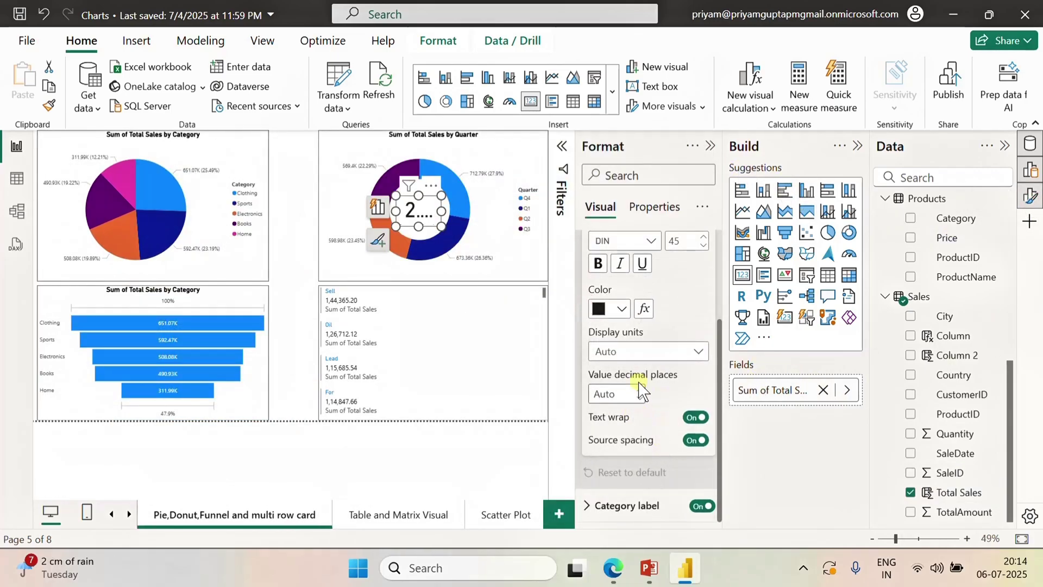
click(669, 357)
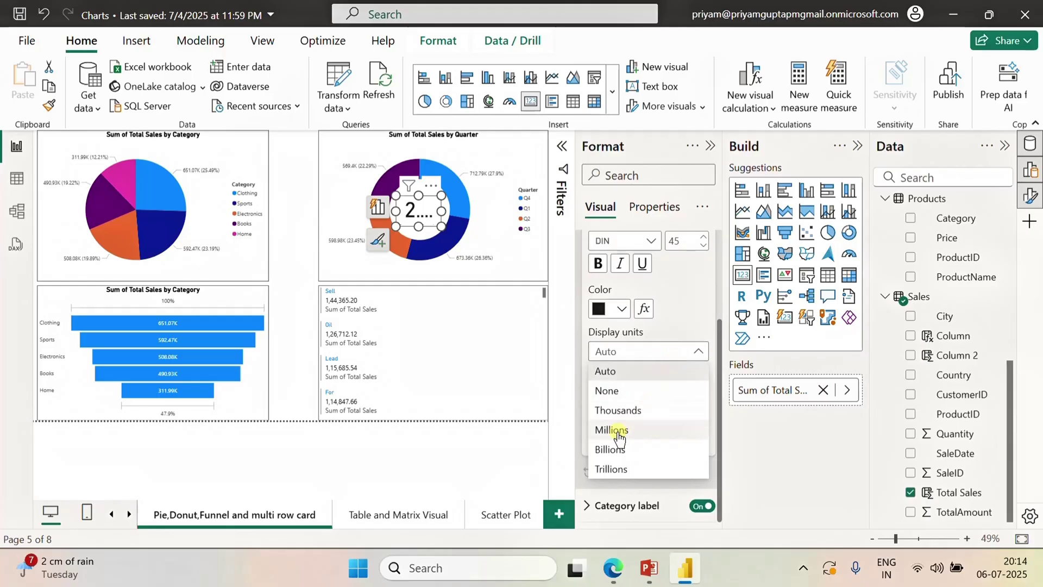
click(611, 430)
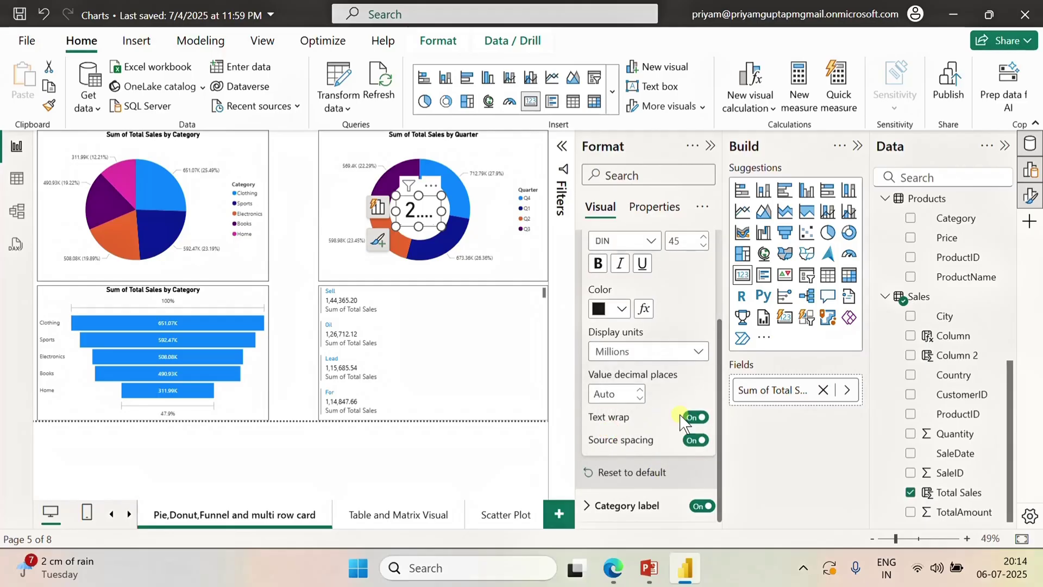
click(640, 390)
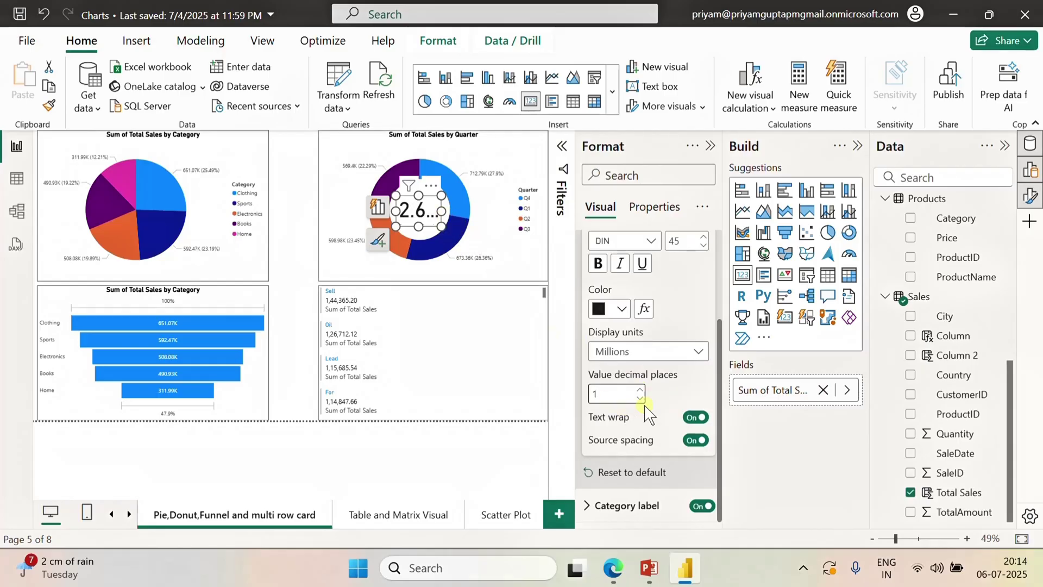
Reduce the card's callout value font size to 23.
click(704, 247)
click(704, 247)
click(704, 247)
click(704, 248)
click(704, 247)
click(703, 247)
click(704, 247)
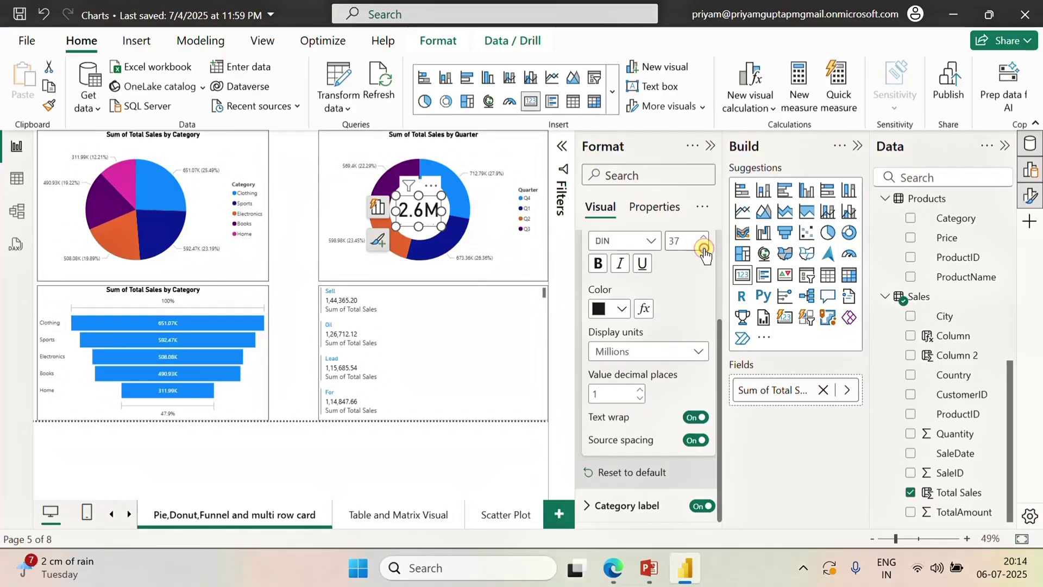
click(703, 248)
click(704, 248)
click(704, 248)
Widen the Total Sales by Quarter donut chart toward the pie chart beside it.
click(505, 141)
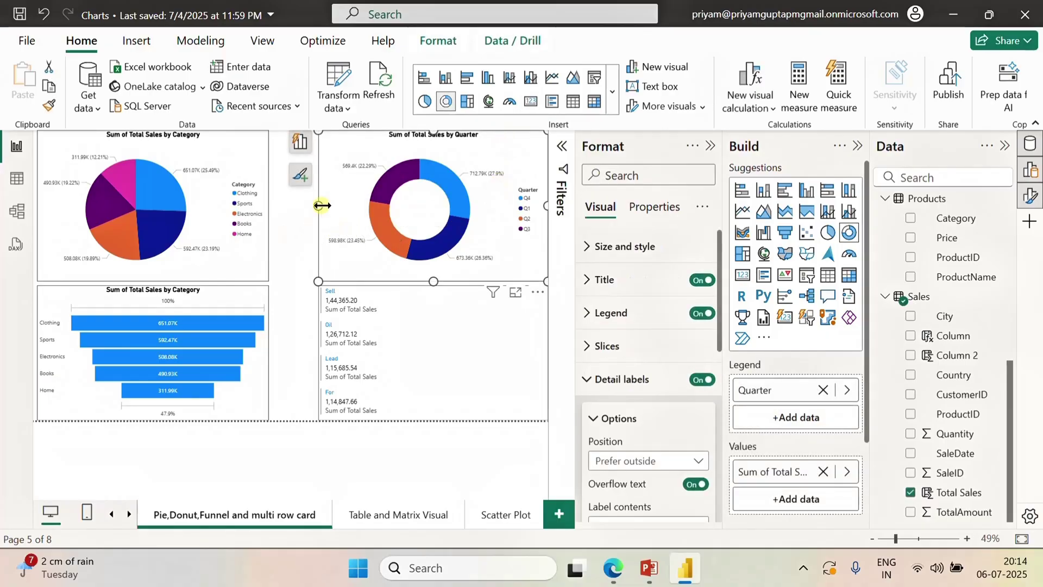
drag(318, 205, 283, 205)
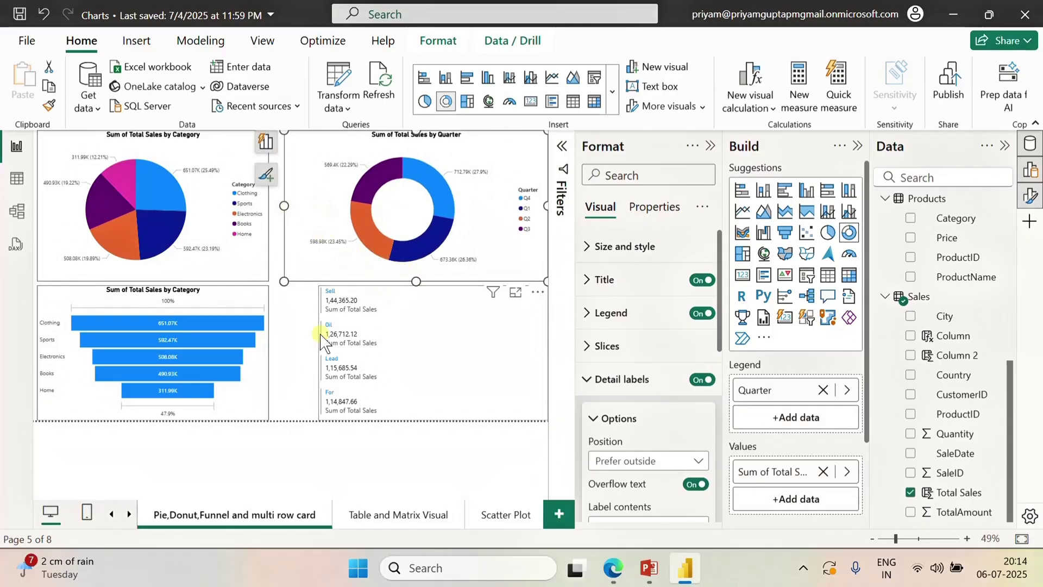
click(285, 329)
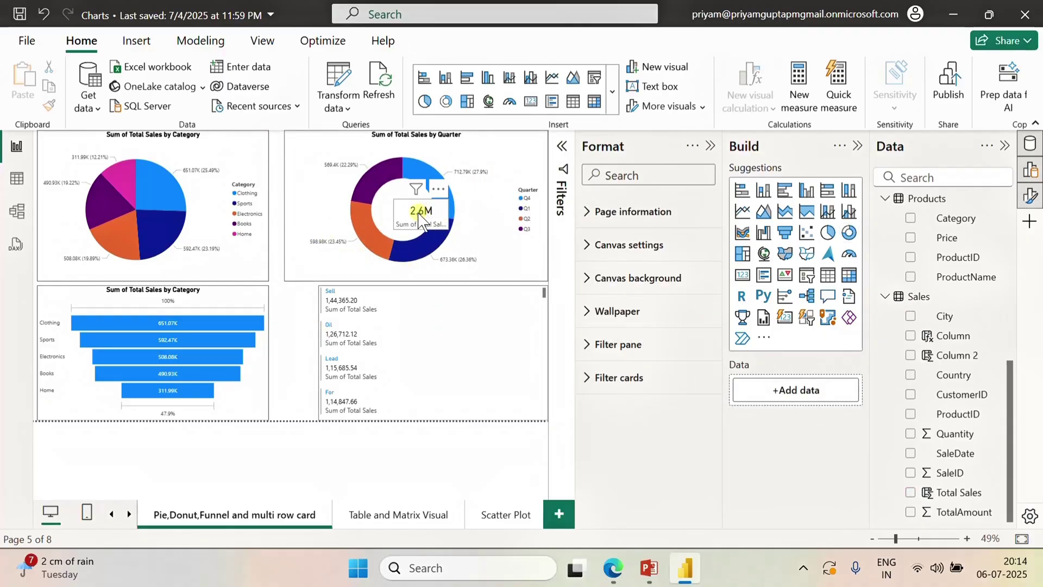
Move the card back into the center of the donut hole and narrow it to fit inside the ring.
mouse_move(426, 219)
mouse_down()
mouse_move(403, 209)
mouse_move(411, 215)
mouse_up()
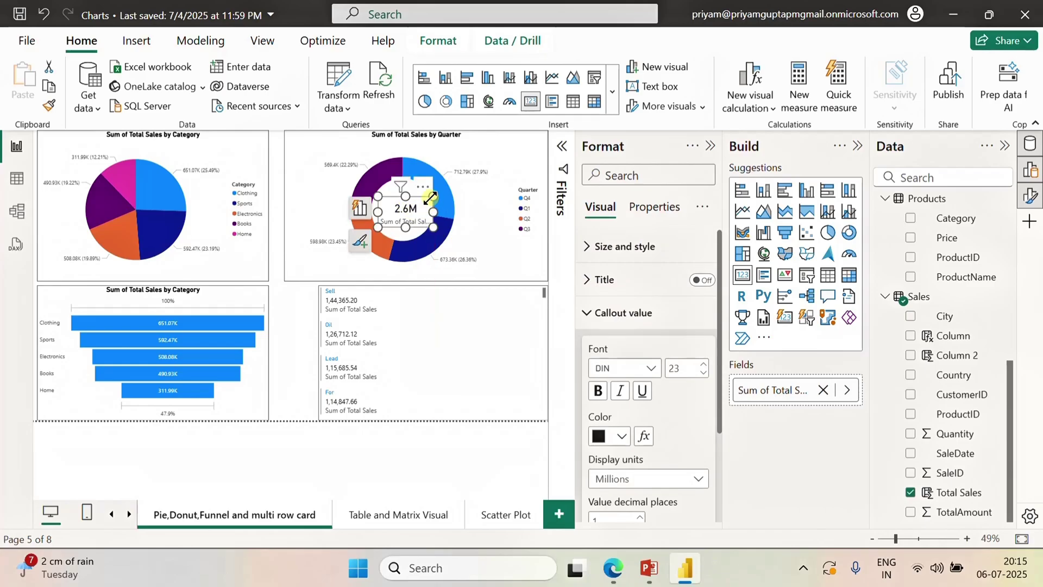
drag(429, 204, 427, 216)
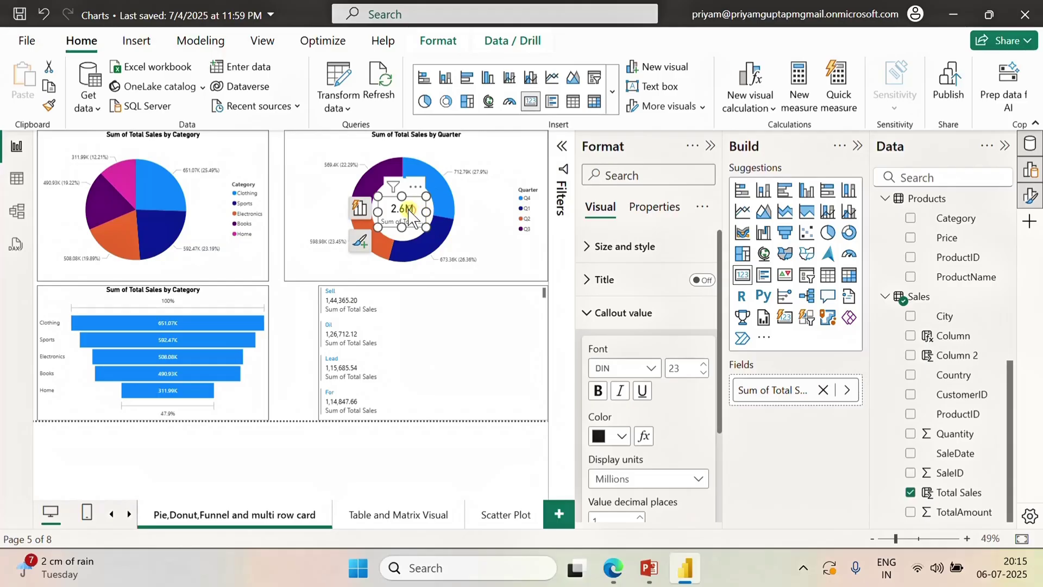
drag(413, 216, 414, 216)
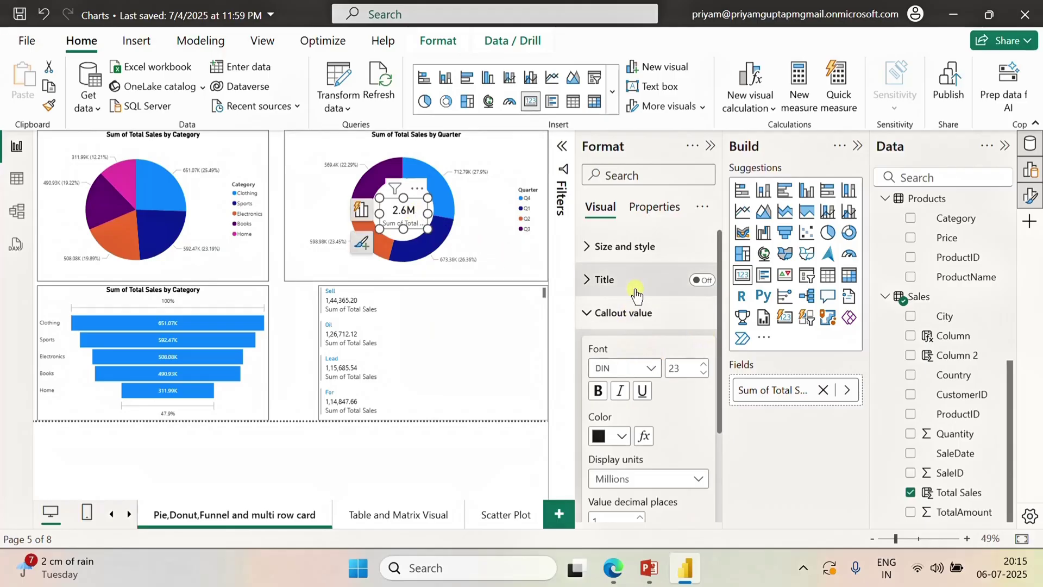
Turn off the card's category label so only the callout value is displayed inside the donut.
click(585, 313)
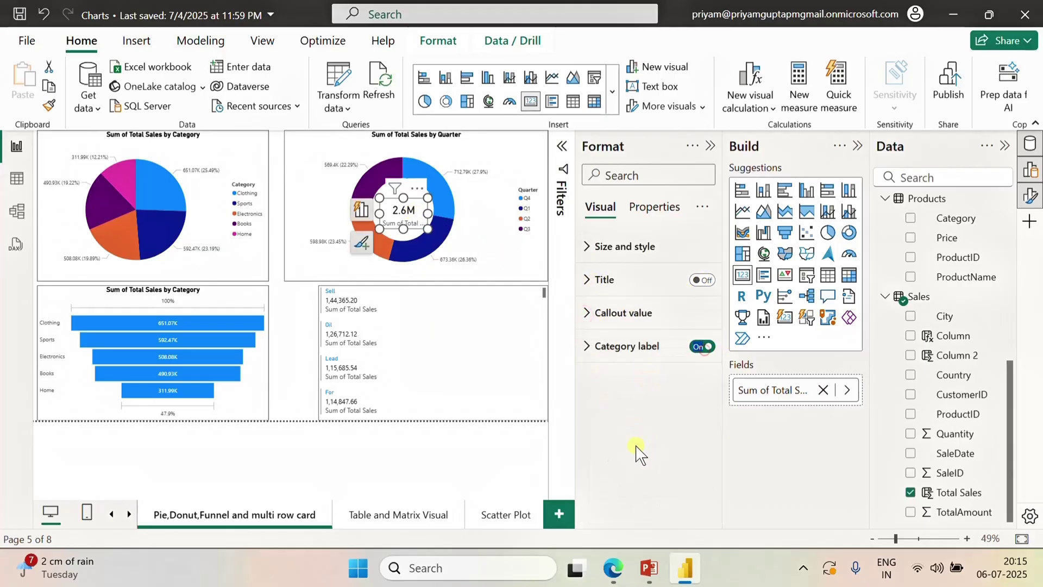
click(704, 348)
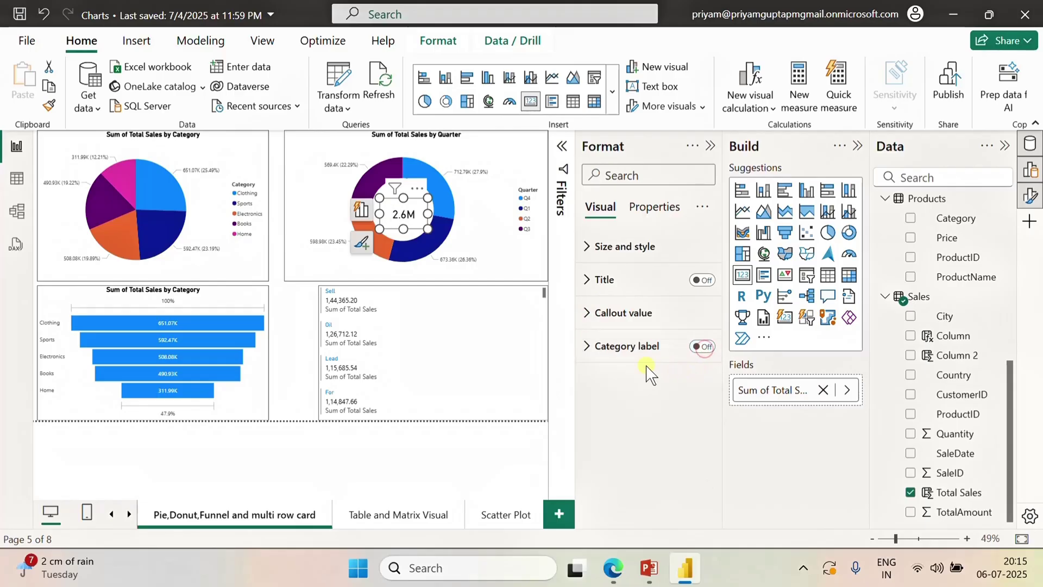
click(279, 255)
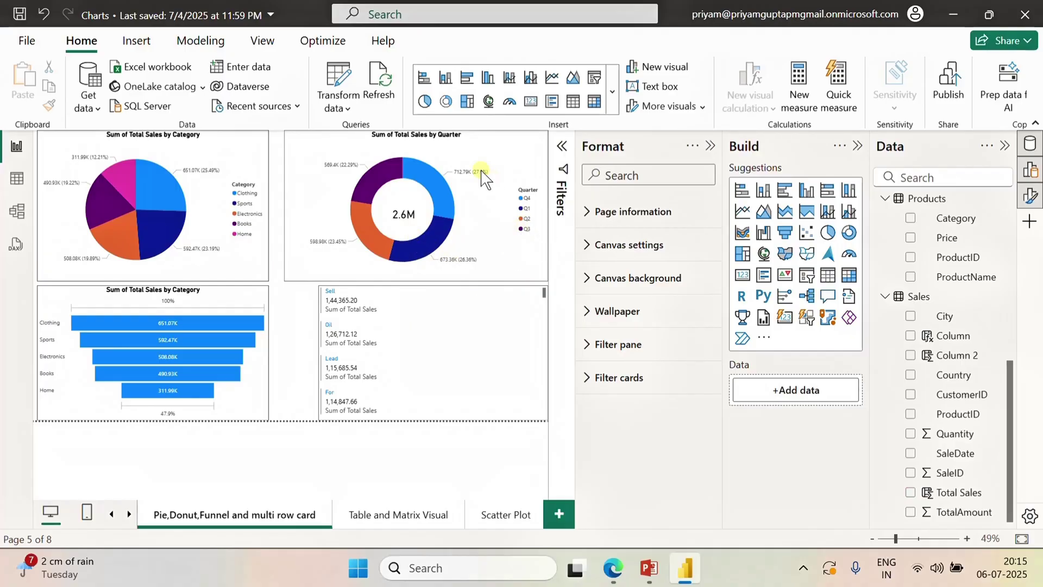
Examine the donut chart's quarter segments, and the funnel chart's category stages with its category and values fields.
mouse_move(421, 176)
mouse_move(451, 204)
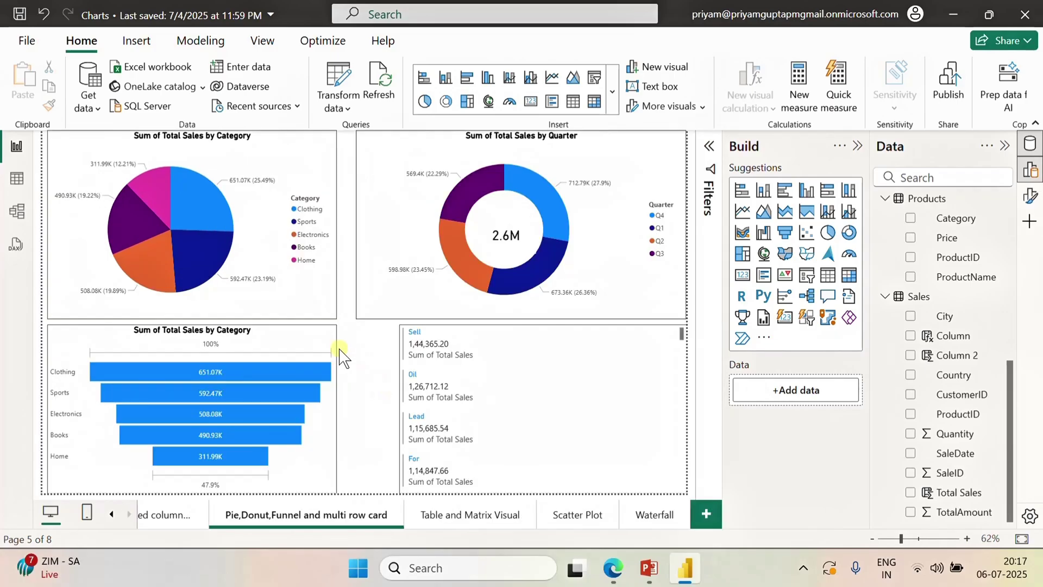
click(308, 342)
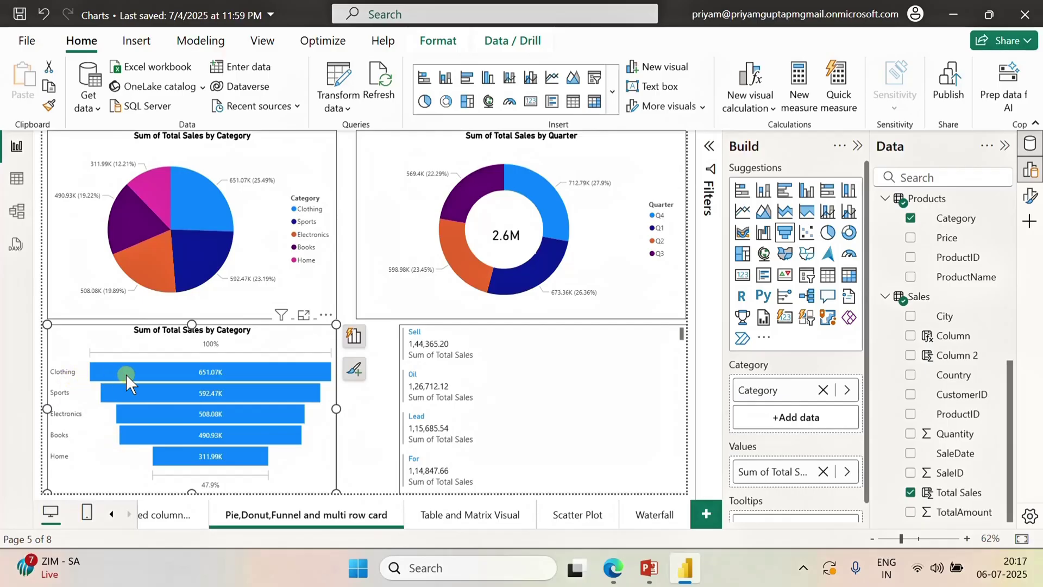
mouse_move(126, 378)
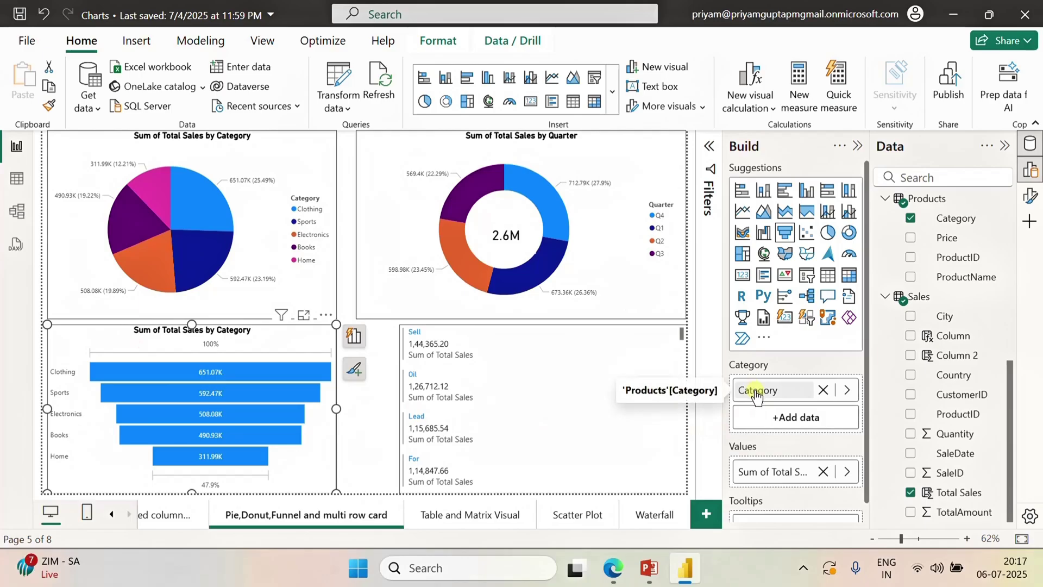
scroll(771, 473, down, 1)
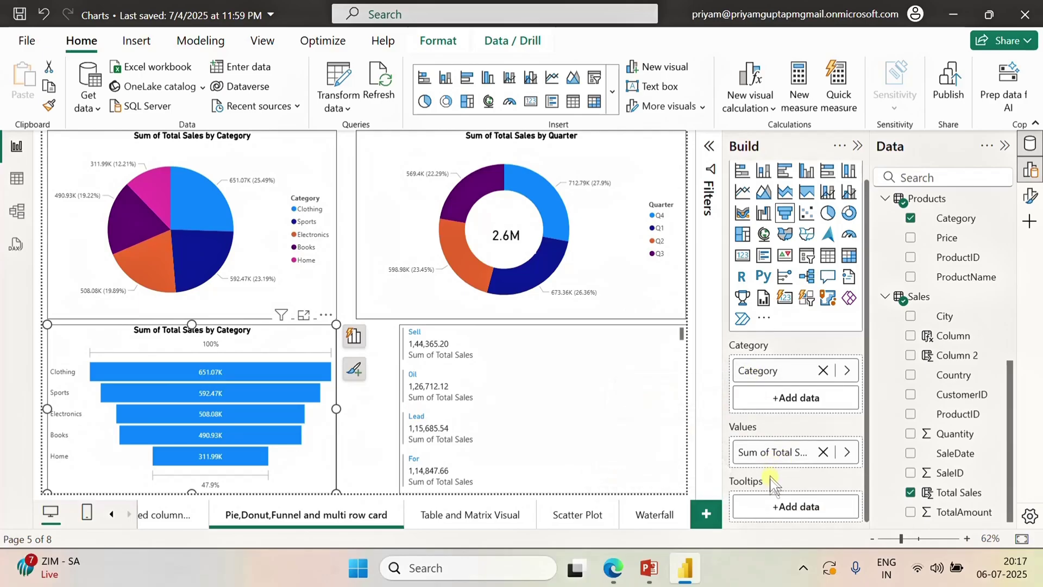
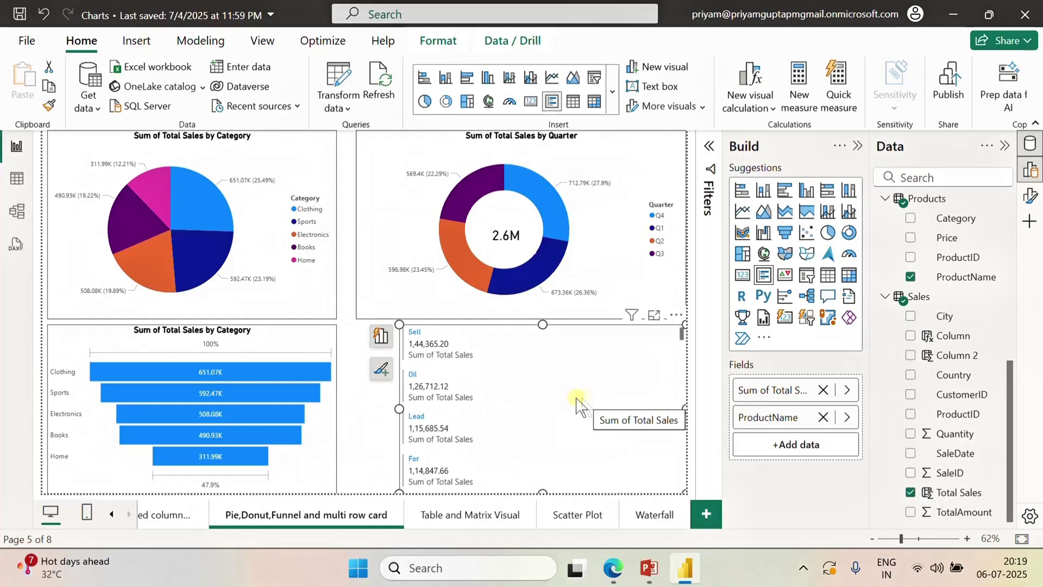
Browse the multi-row card's product entries and their total sales values.
scroll(551, 402, down, 2)
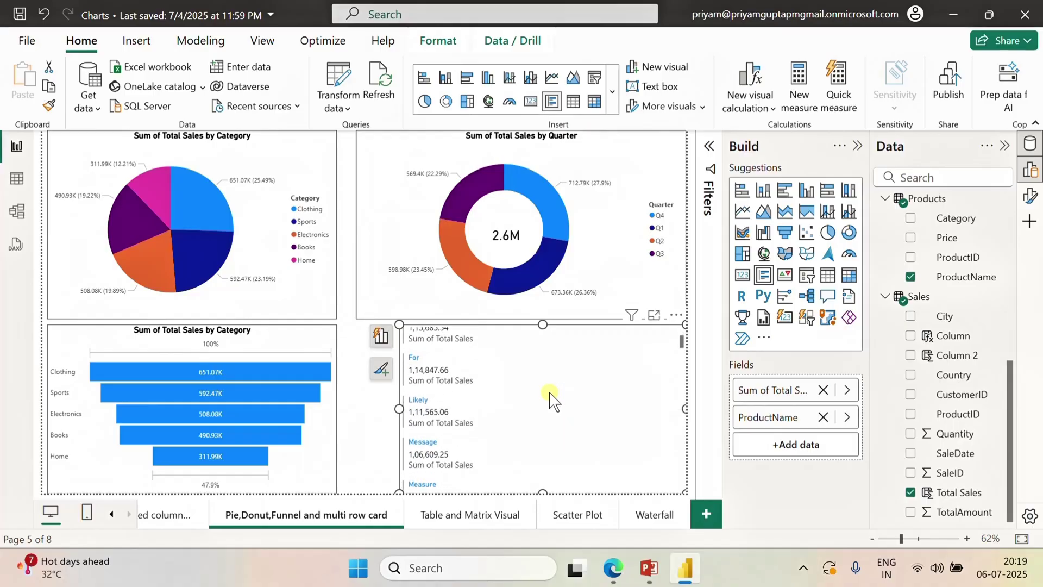
scroll(551, 402, up, 2)
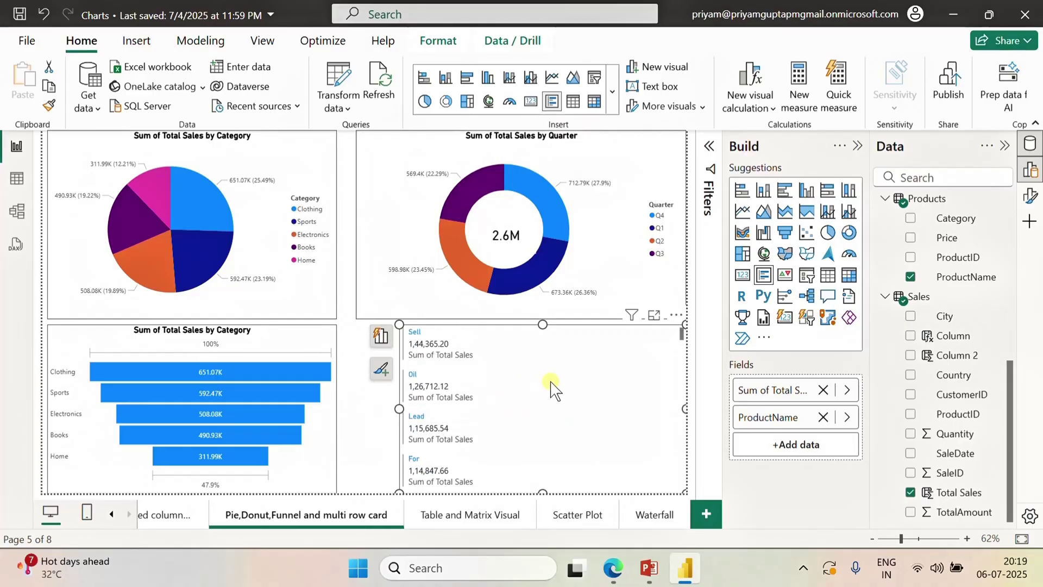
scroll(551, 386, down, 5)
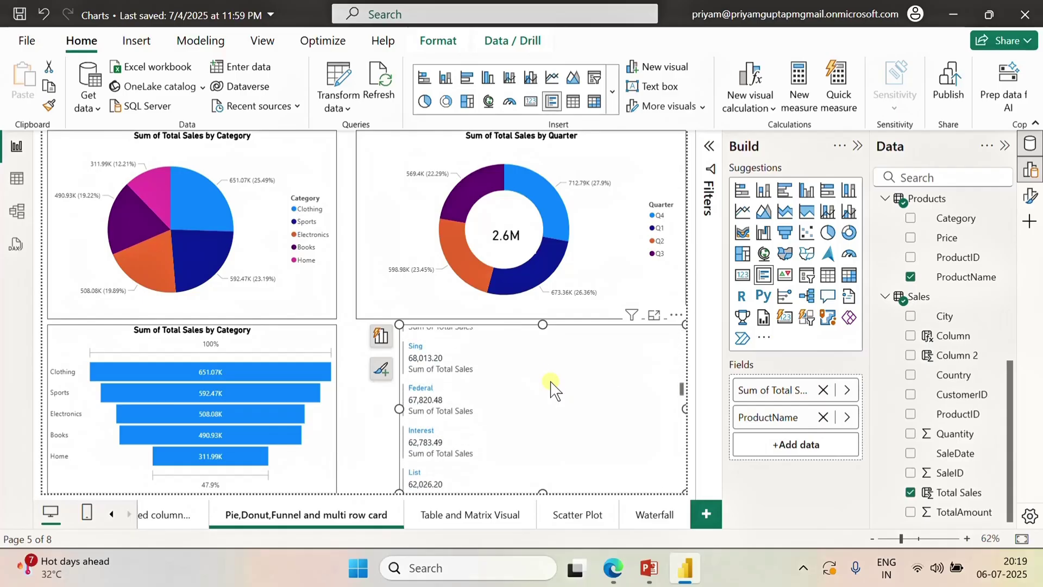
scroll(552, 387, down, 3)
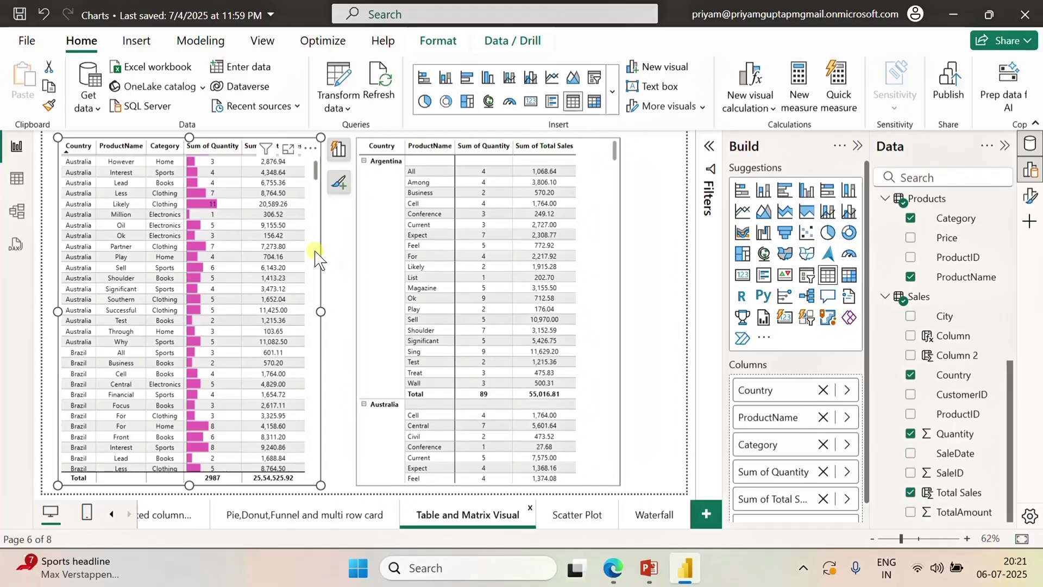
On the Table and Matrix Visual page, browse the table's rows and review the fields assigned as its columns.
scroll(314, 248, down, 10)
scroll(294, 256, up, 15)
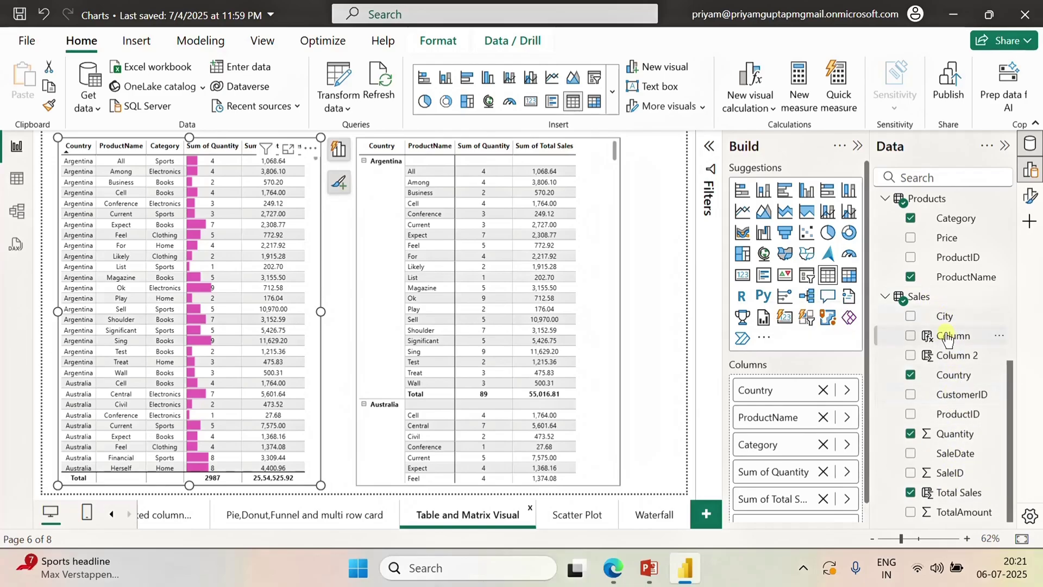
scroll(791, 489, down, 1)
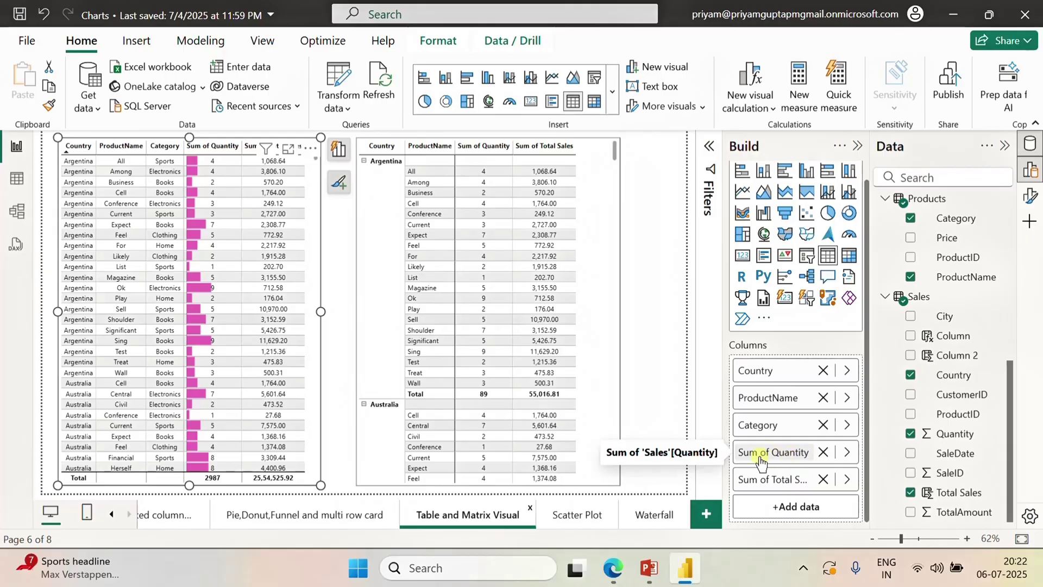
Review the summarization options for the table's Sum of Quantity column, leaving Sum selected.
click(845, 455)
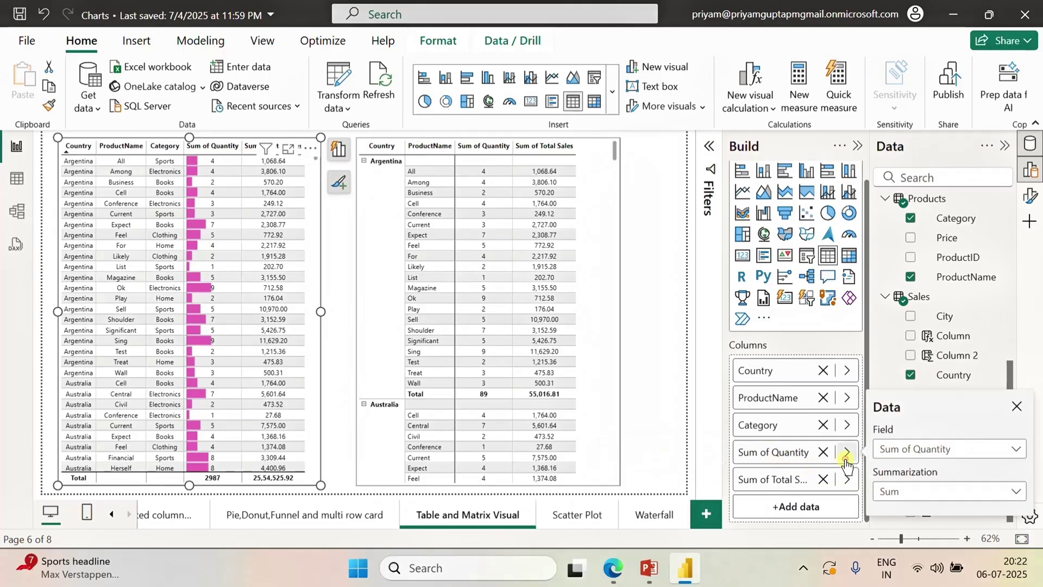
click(936, 493)
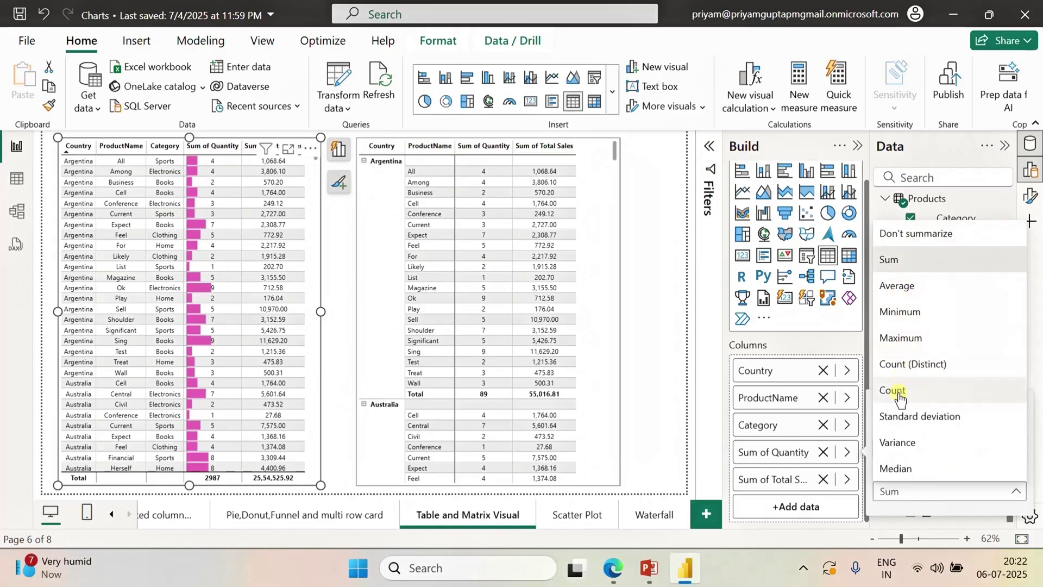
click(926, 500)
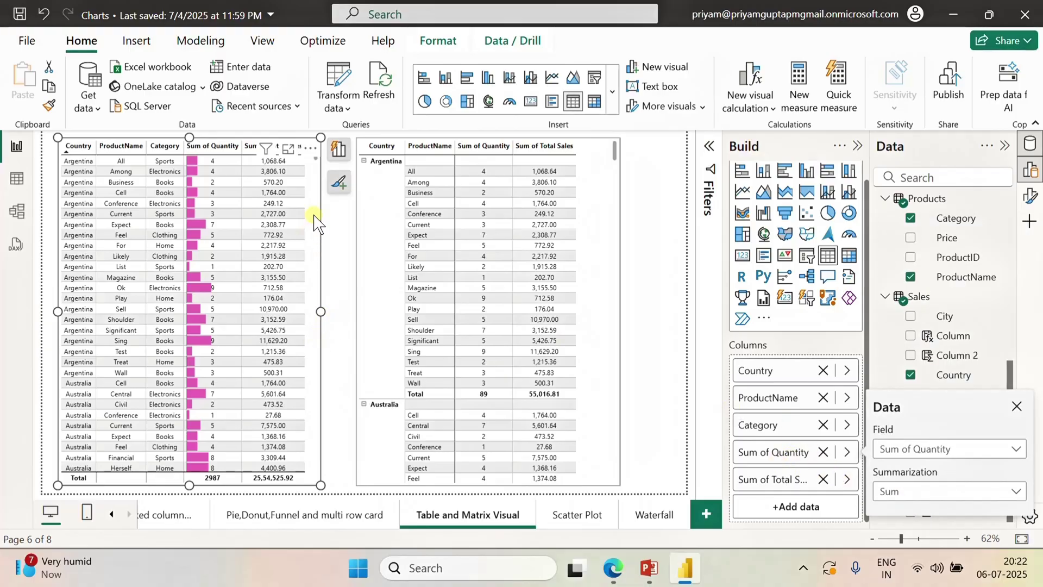
key(Escape)
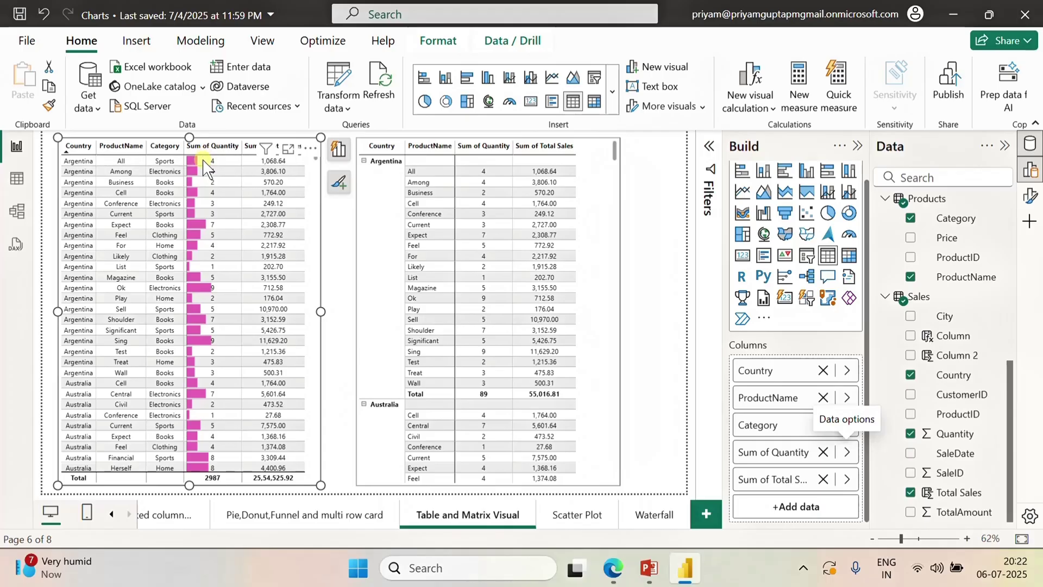
click(310, 148)
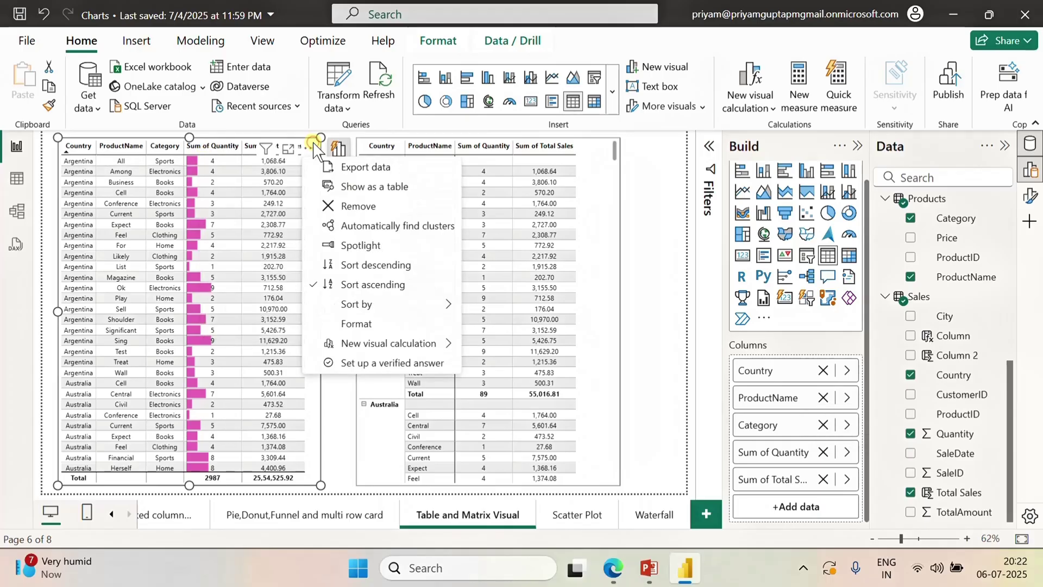
click(310, 415)
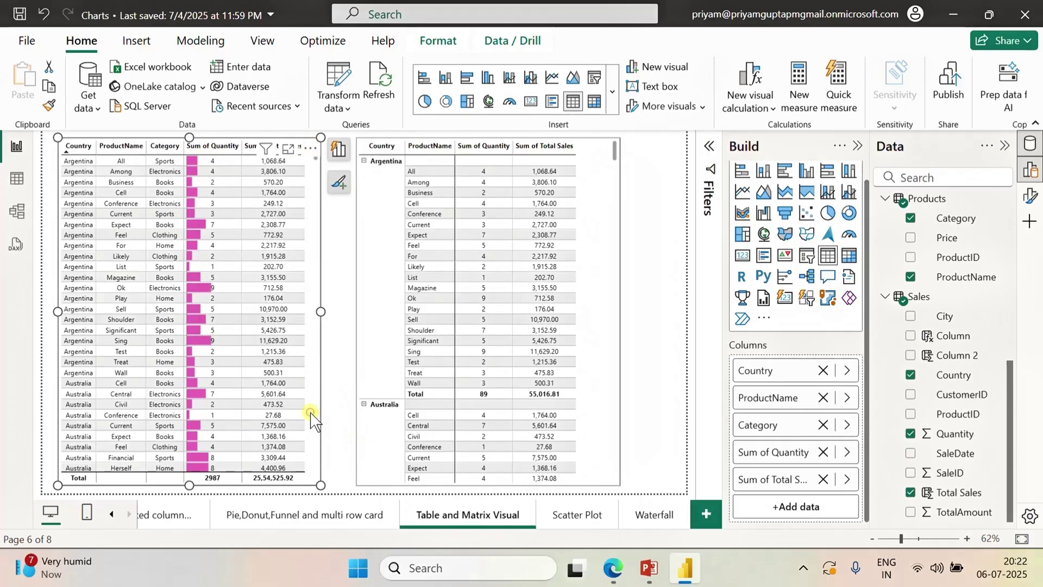
Change the positive bar color of the table's Sum of Quantity data bars to orange.
right_click(782, 458)
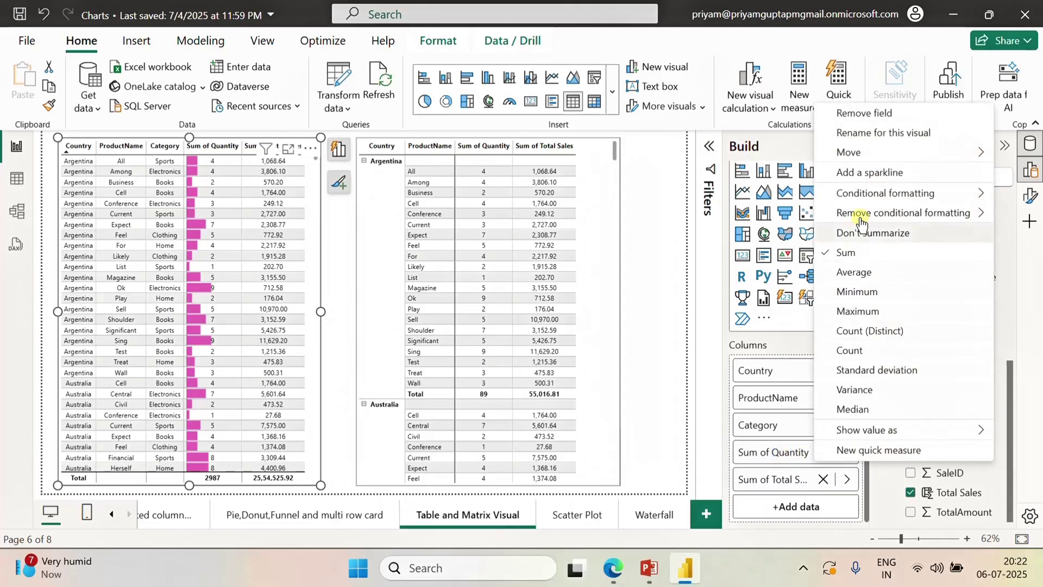
mouse_move(863, 198)
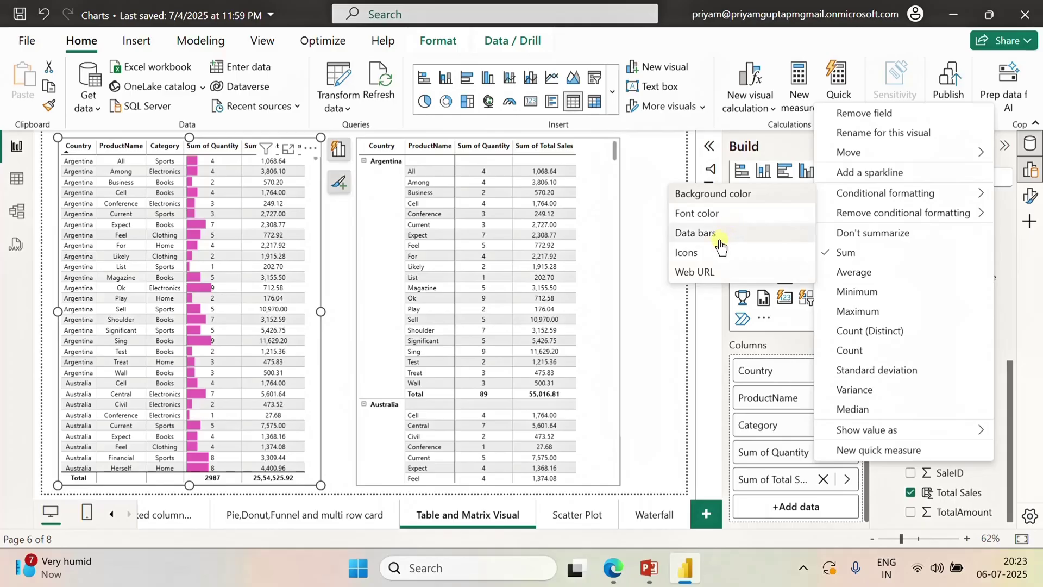
click(701, 234)
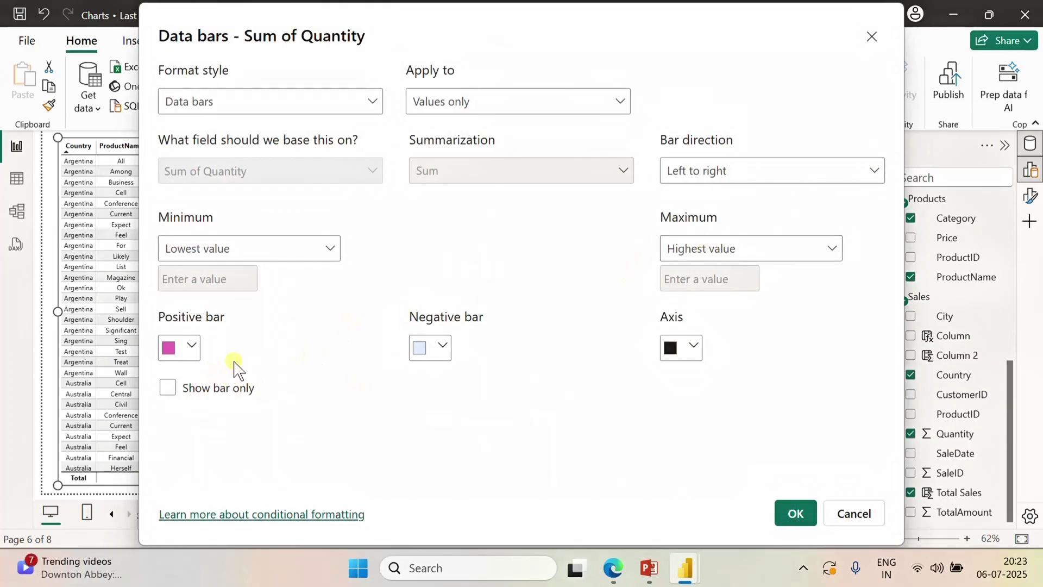
click(191, 348)
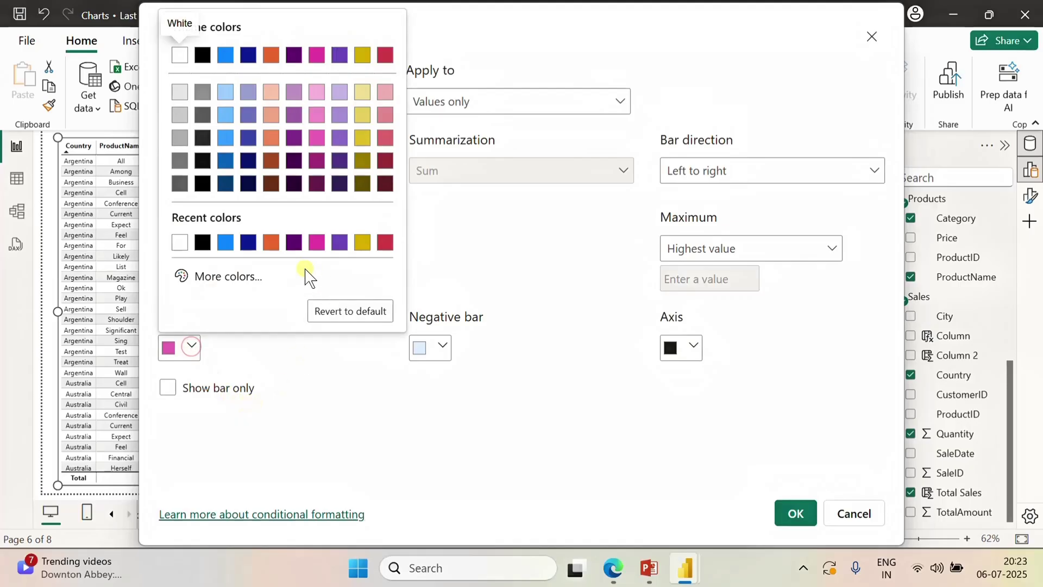
click(270, 137)
click(795, 513)
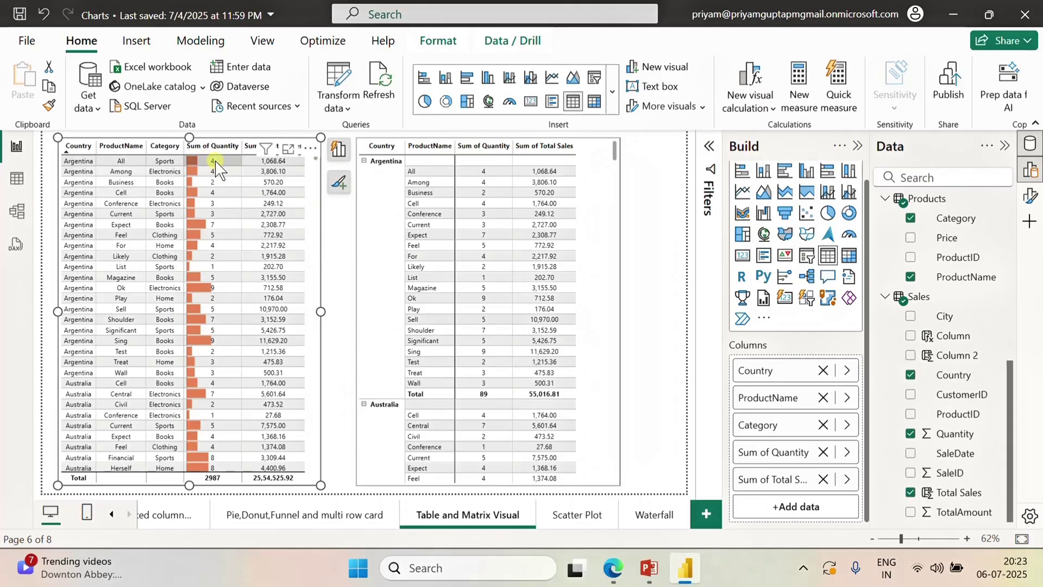
Select the matrix visual, review its row and value fields, and open its layout and style preset settings.
click(598, 288)
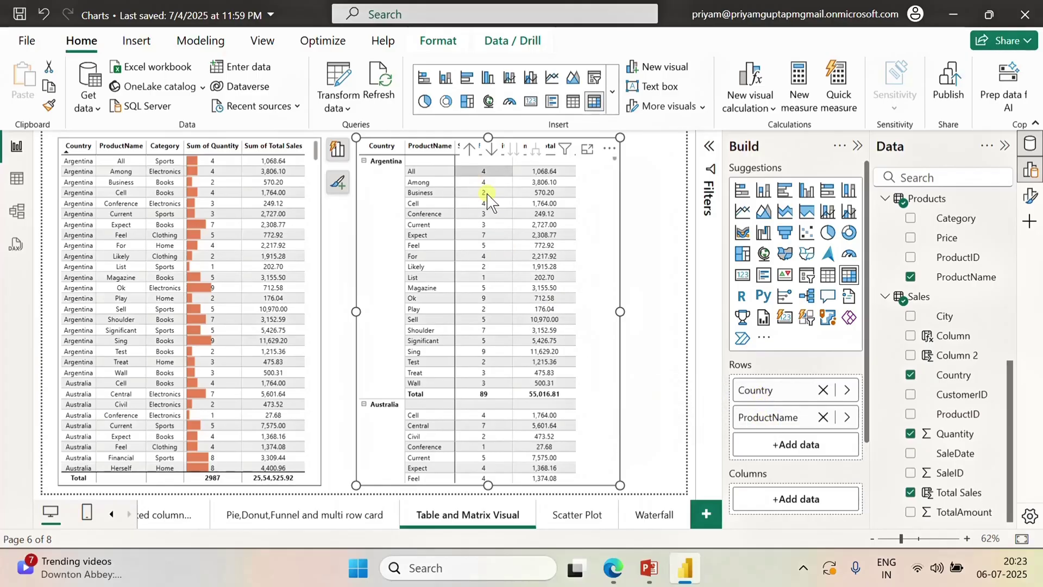
scroll(785, 422, down, 2)
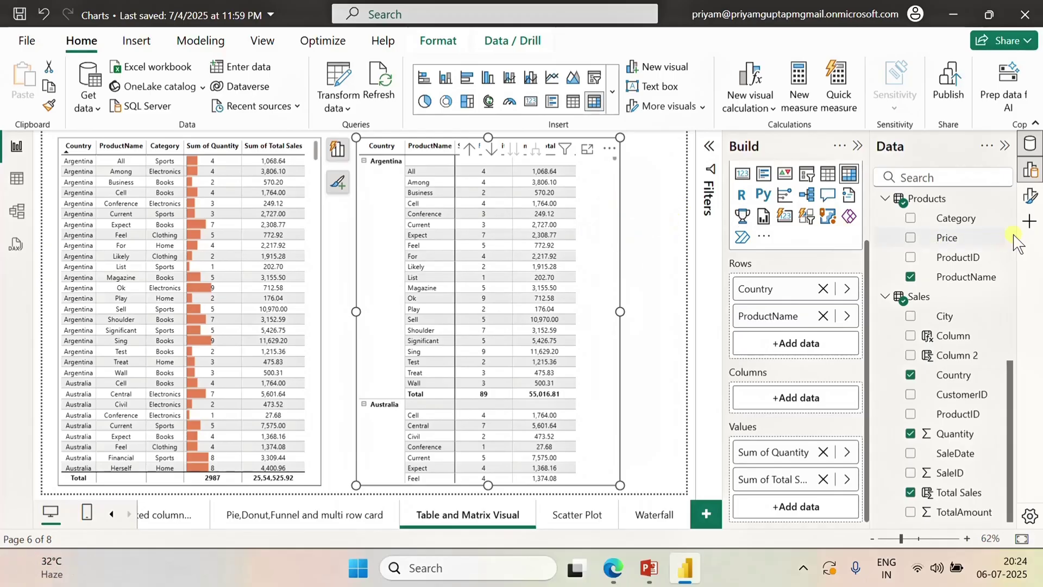
click(1029, 197)
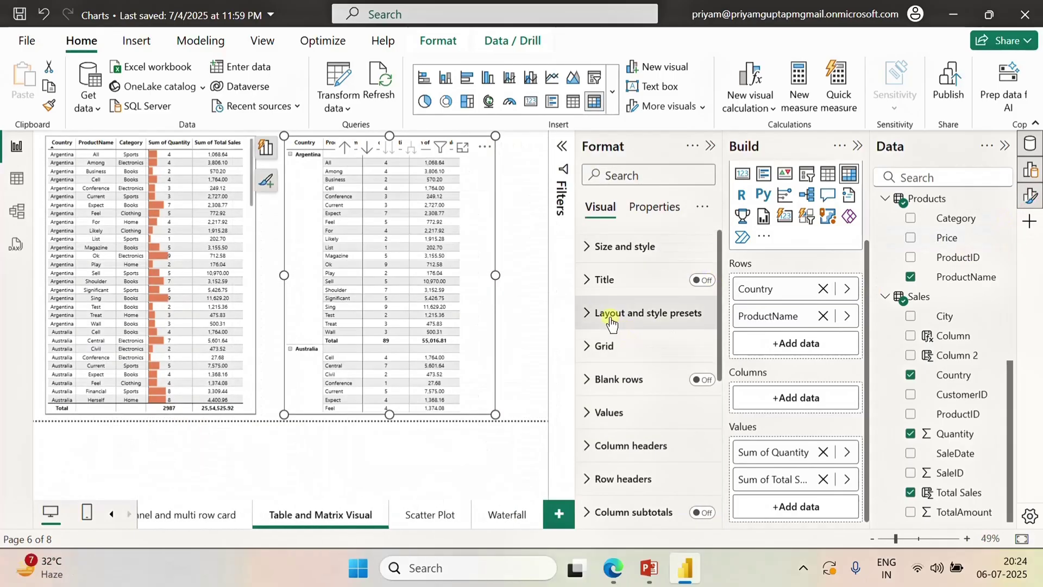
click(590, 323)
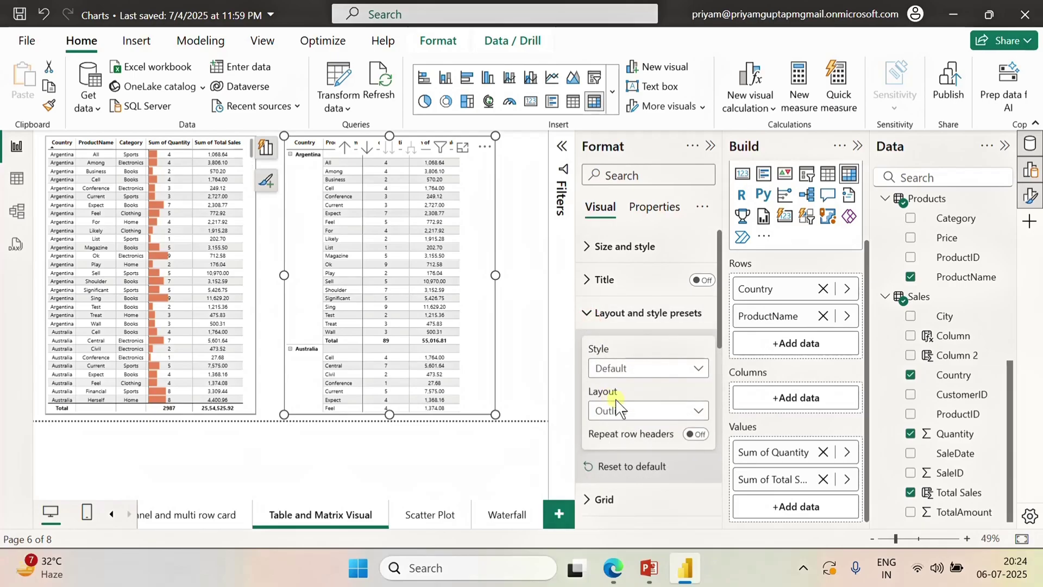
Try the Compact layout on the matrix, collapsing and re-expanding the Argentina group.
click(619, 419)
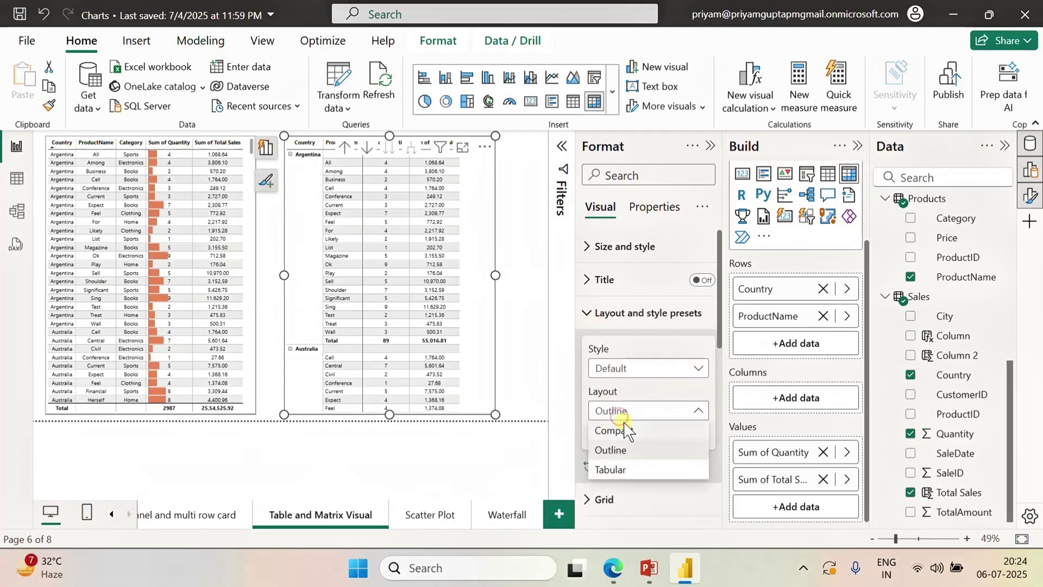
click(623, 431)
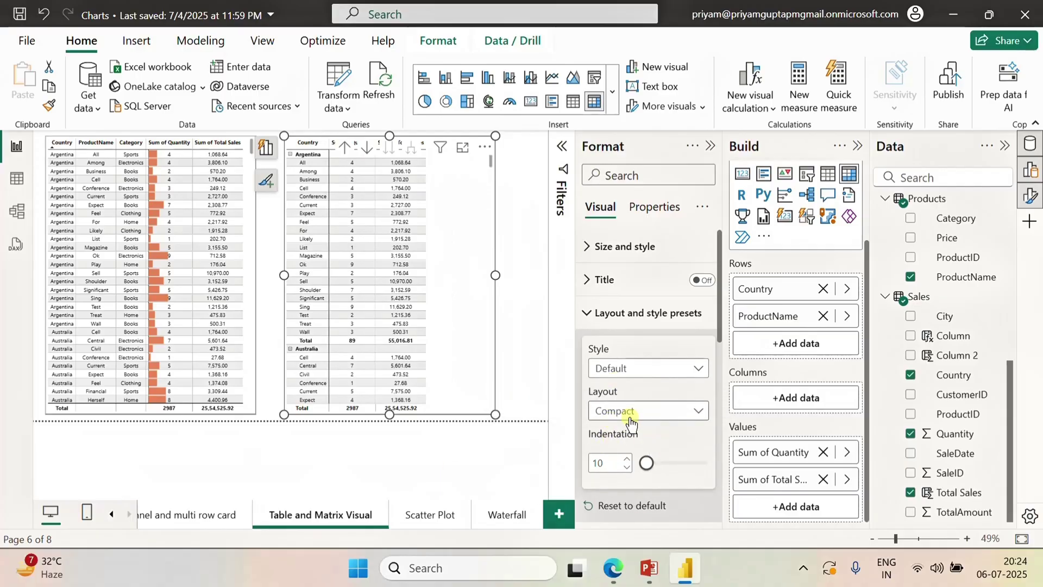
click(290, 156)
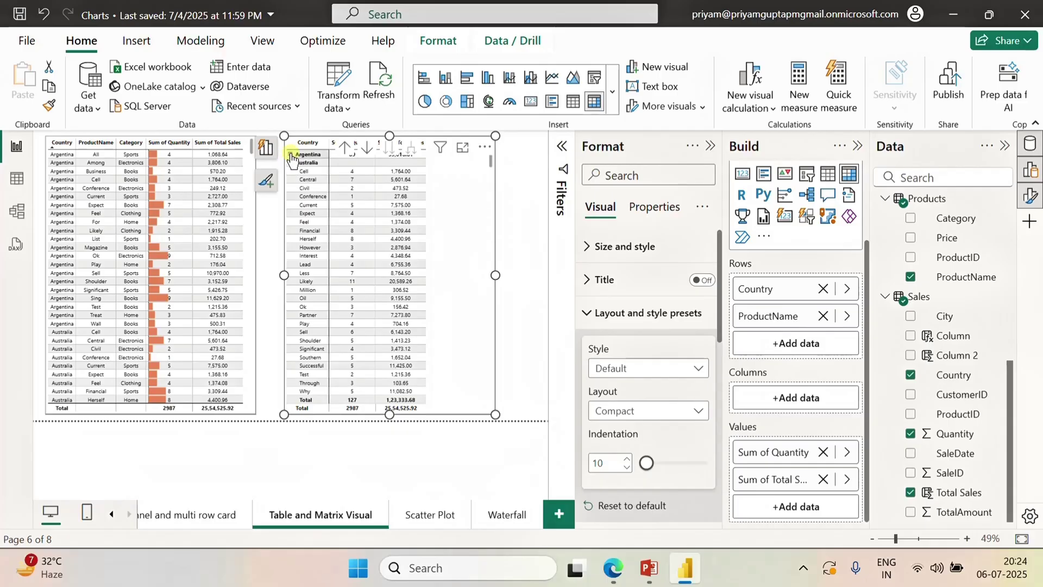
click(290, 155)
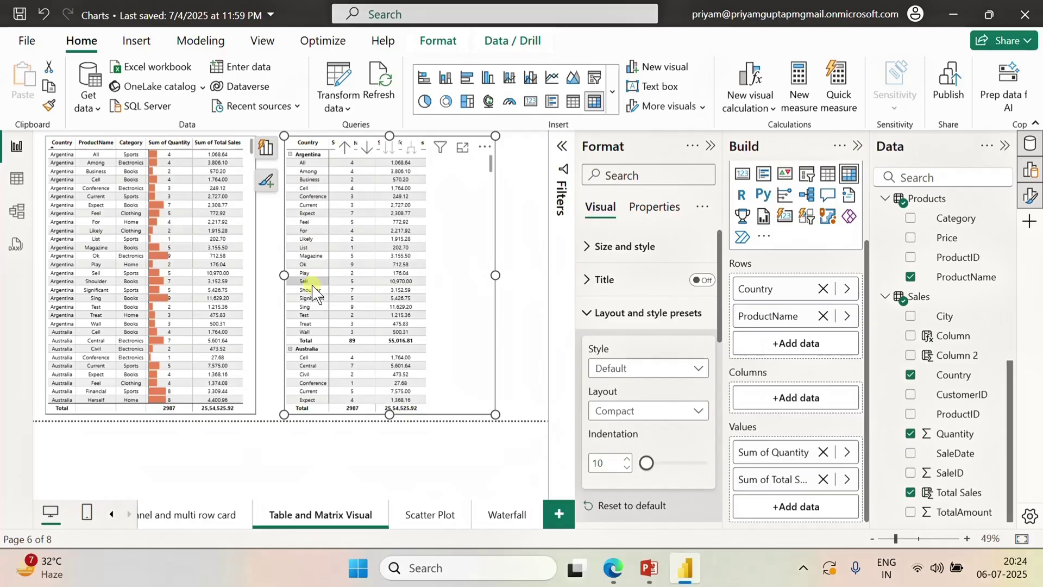
Set the matrix's layout to Tabular and browse its country groups and subtotals.
click(640, 412)
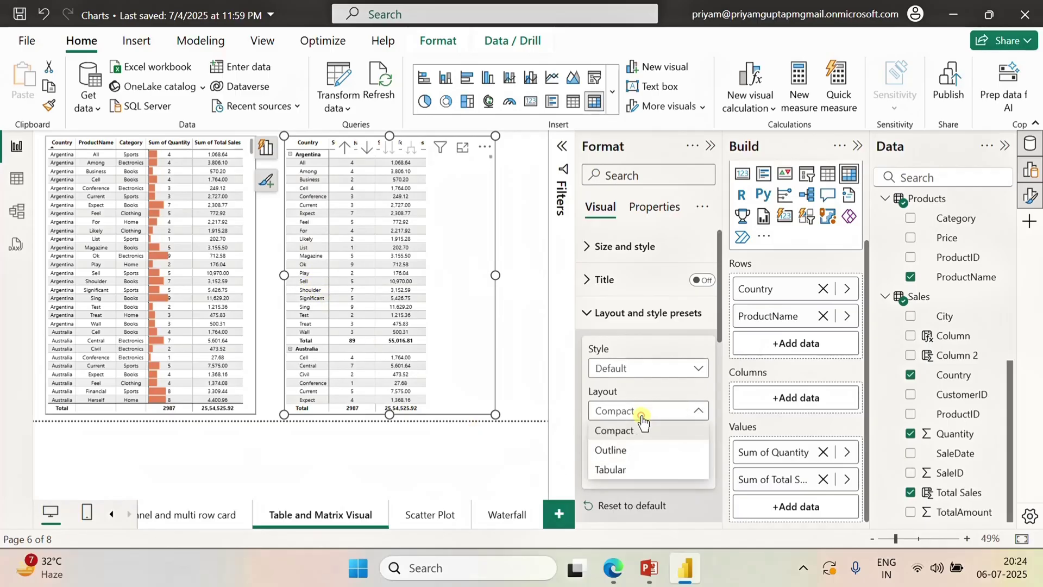
click(617, 470)
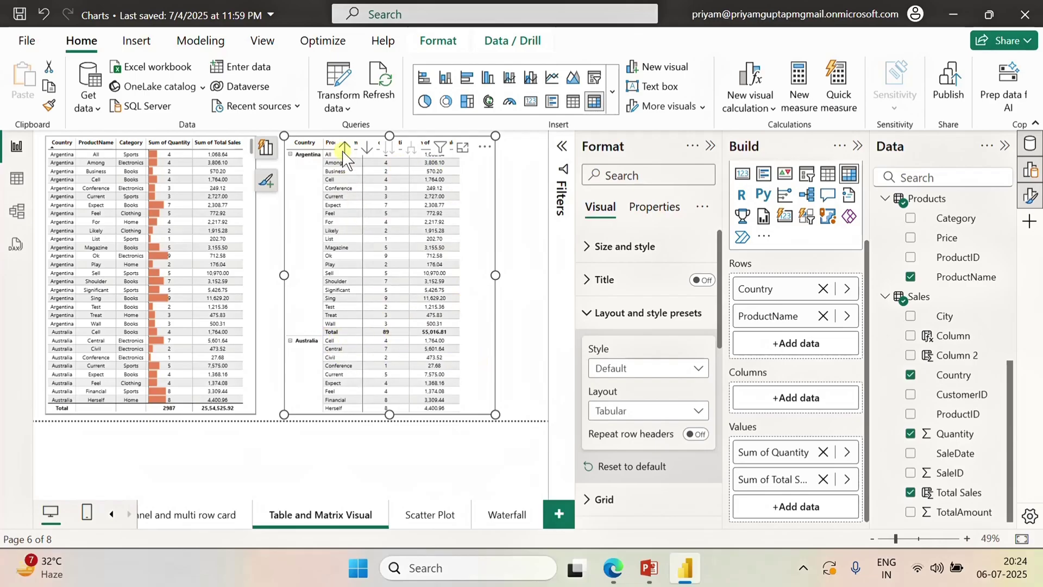
scroll(478, 332, down, 1)
scroll(478, 331, down, 10)
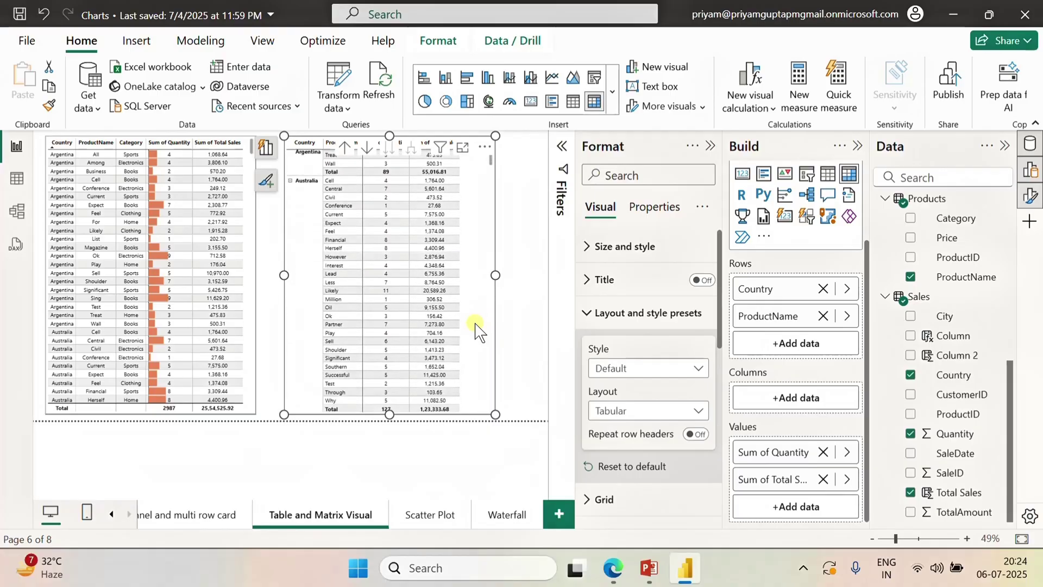
scroll(478, 331, down, 10)
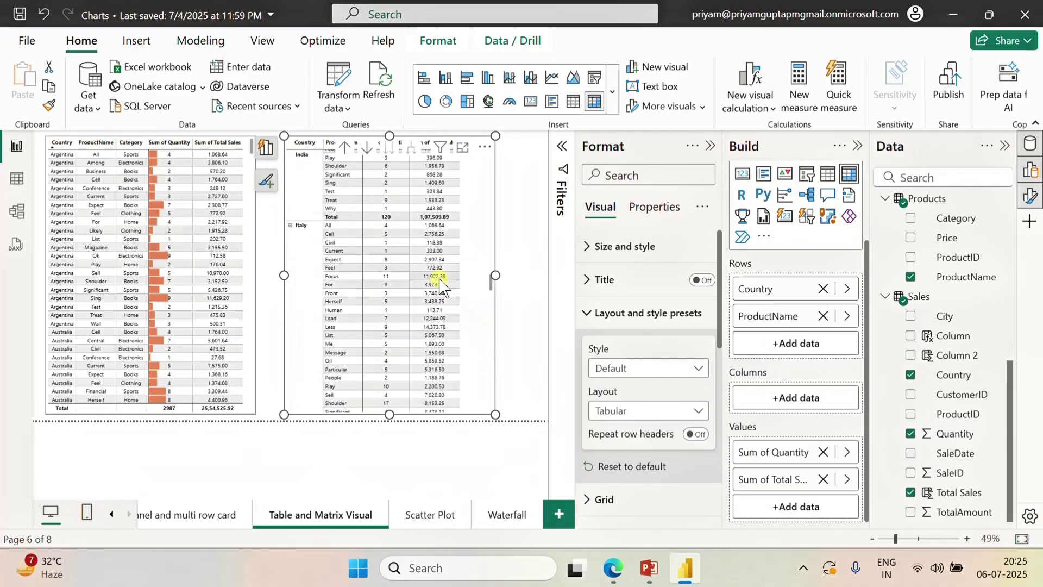
scroll(383, 286, up, 3)
scroll(388, 283, up, 10)
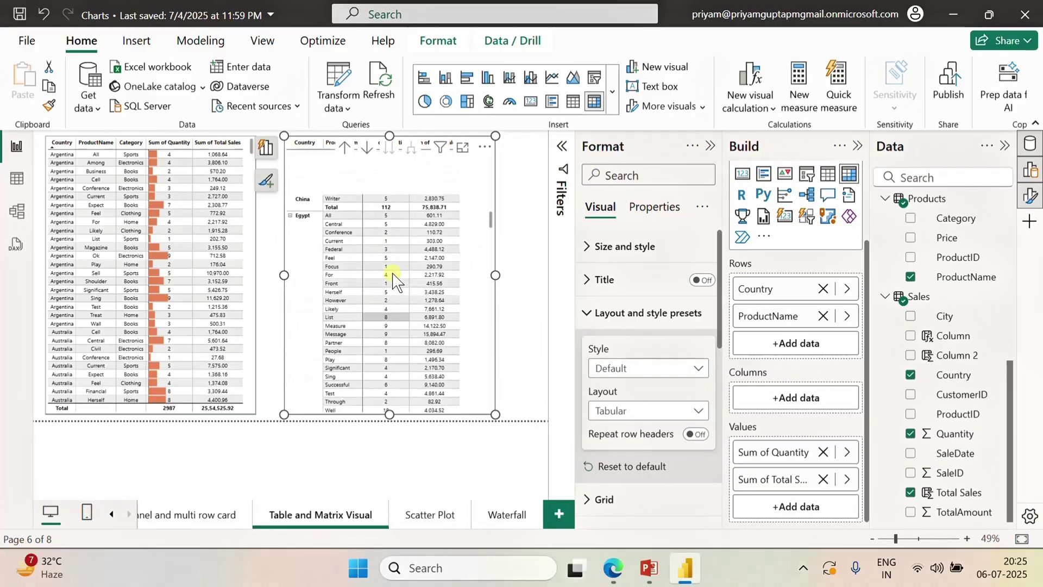
scroll(394, 276, up, 5)
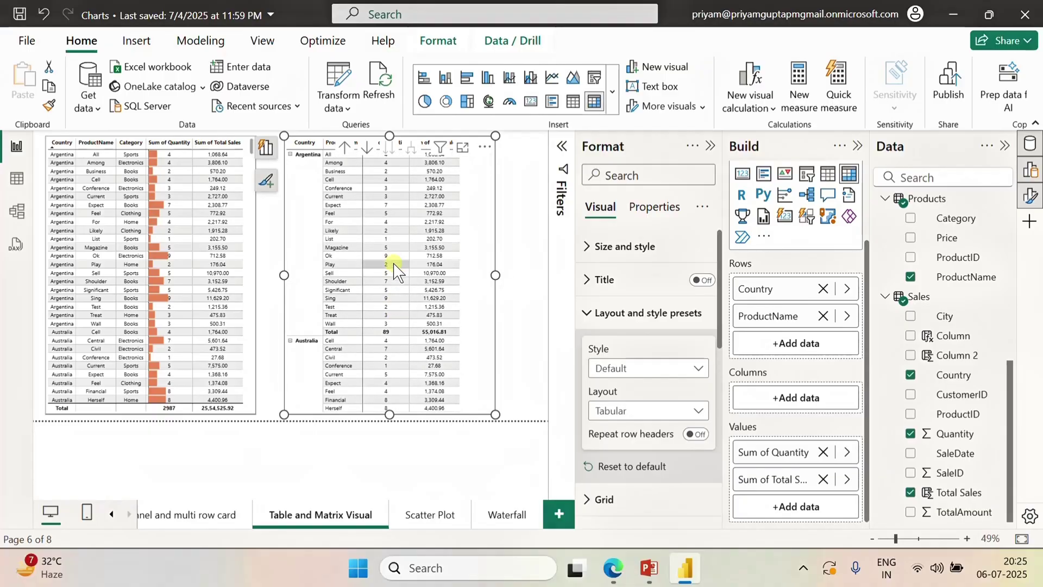
right_click(382, 182)
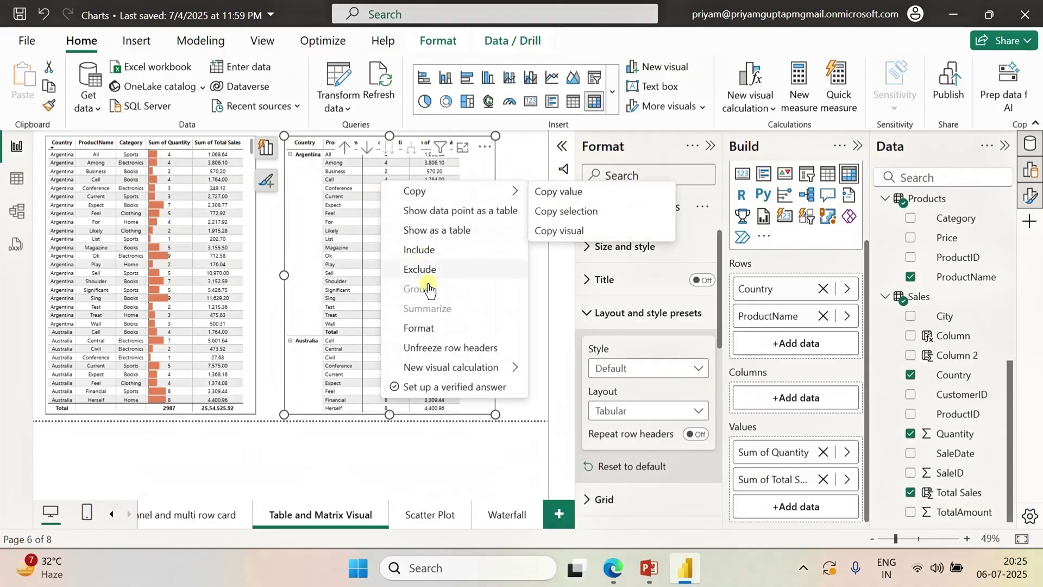
click(490, 164)
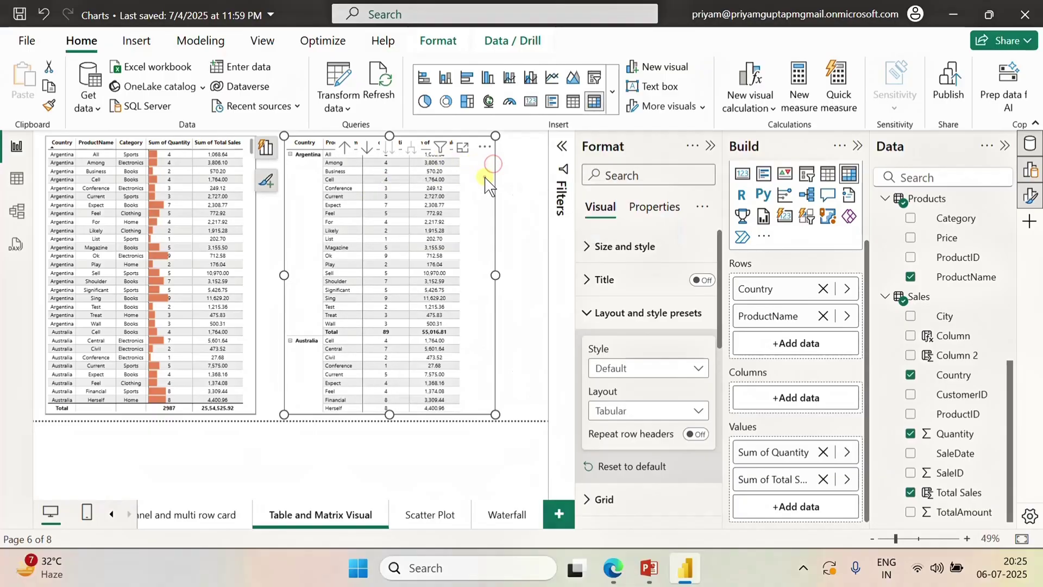
Add data bars with a pink positive bar to the matrix's Sum of Quantity values.
right_click(793, 451)
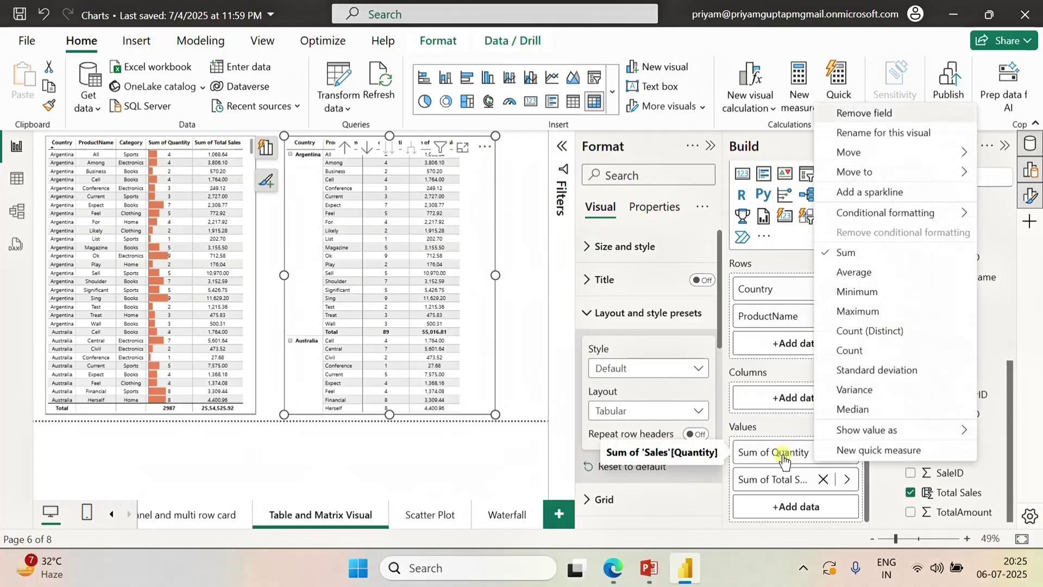
mouse_move(872, 217)
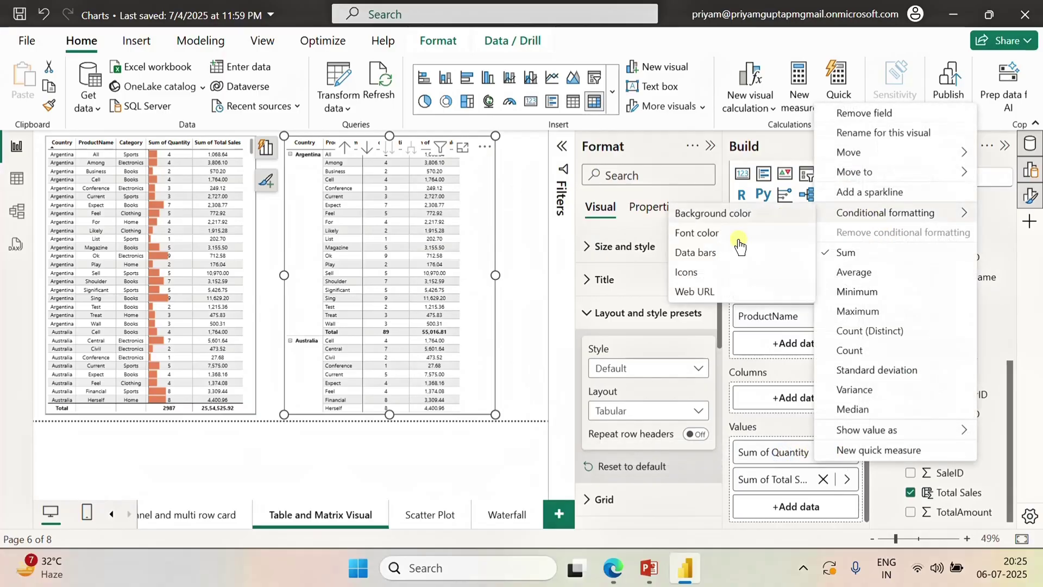
click(695, 252)
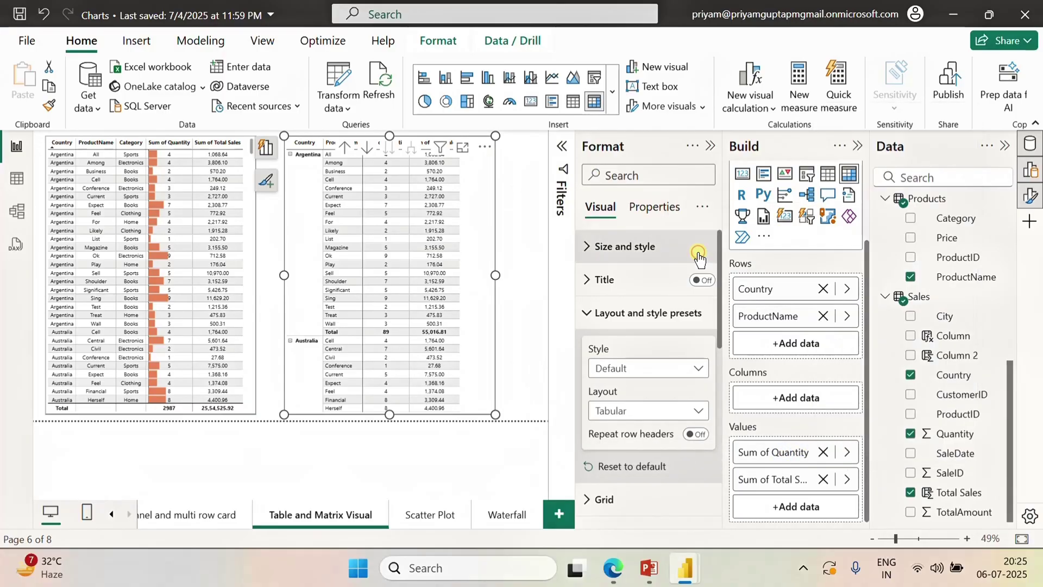
click(193, 349)
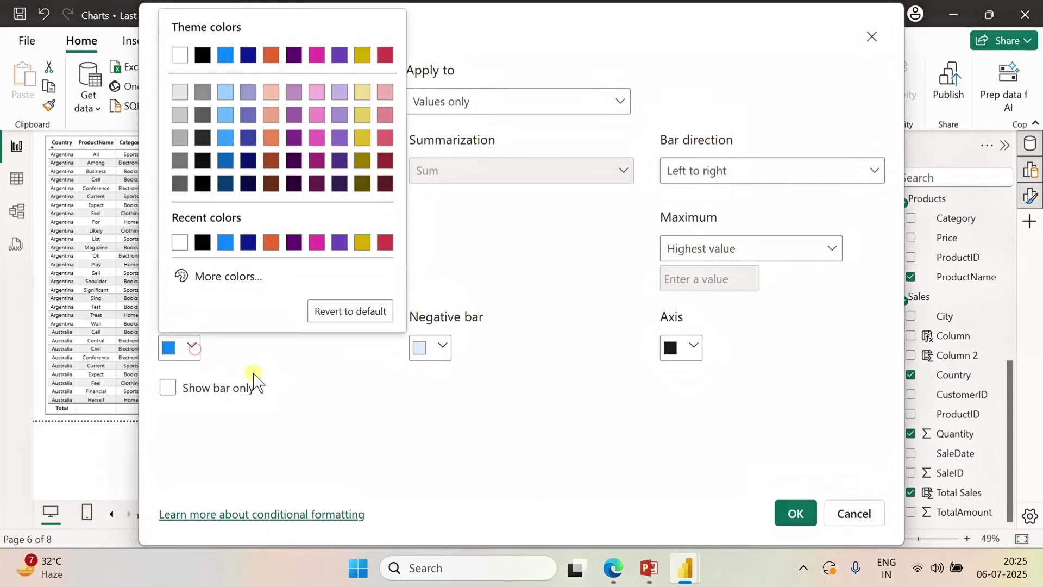
click(317, 243)
click(788, 507)
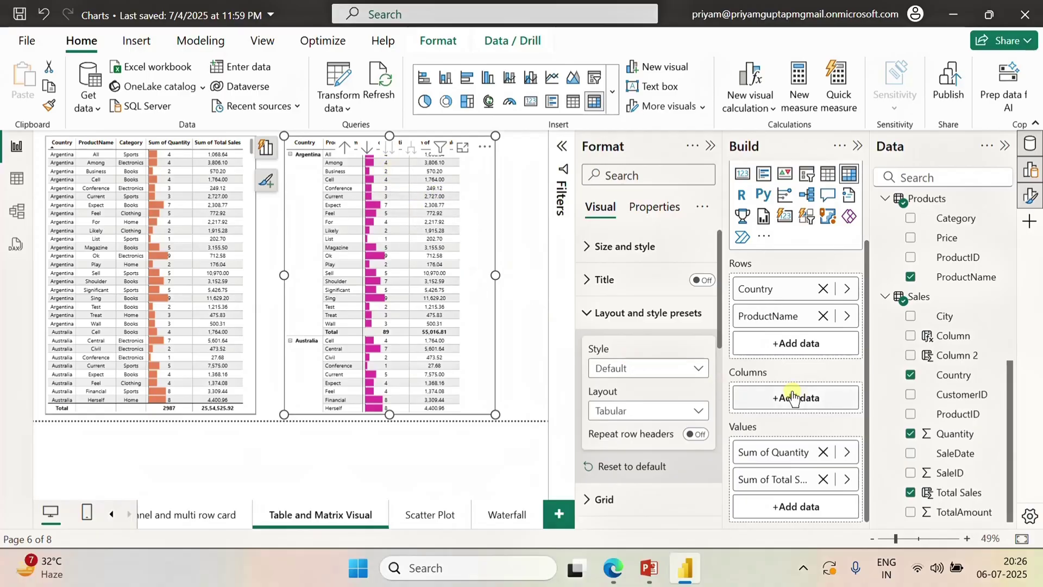
right_click(788, 453)
mouse_move(873, 217)
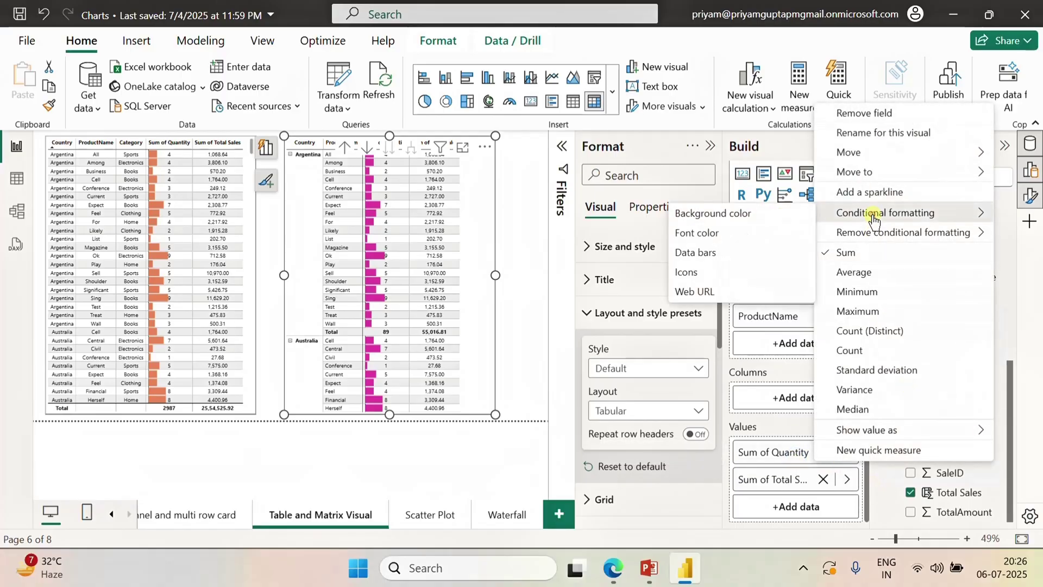
click(701, 235)
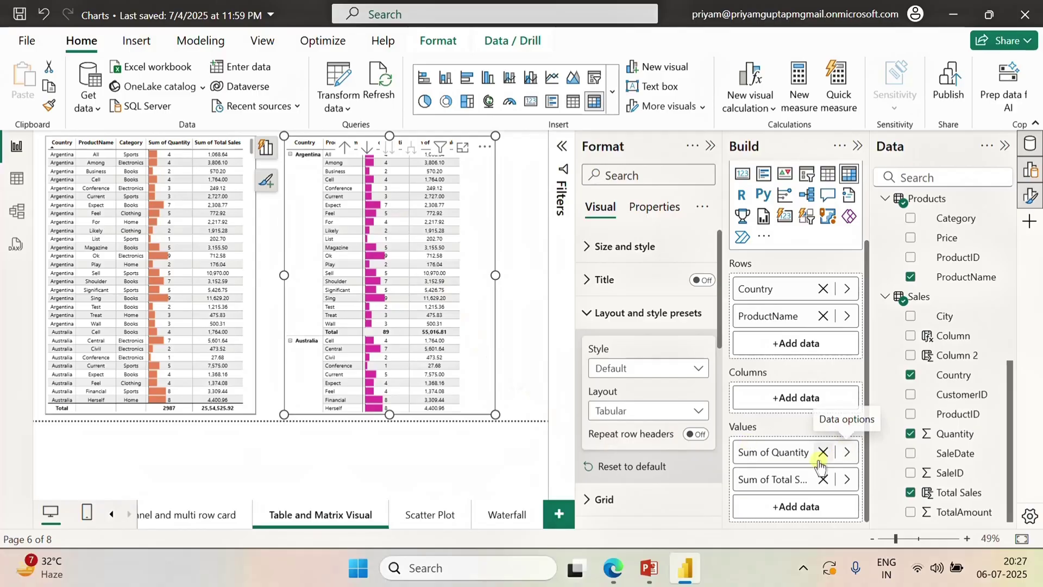
Try basing the font color of the matrix's Sum of Quantity values on a field value, then cancel the formatting.
right_click(793, 454)
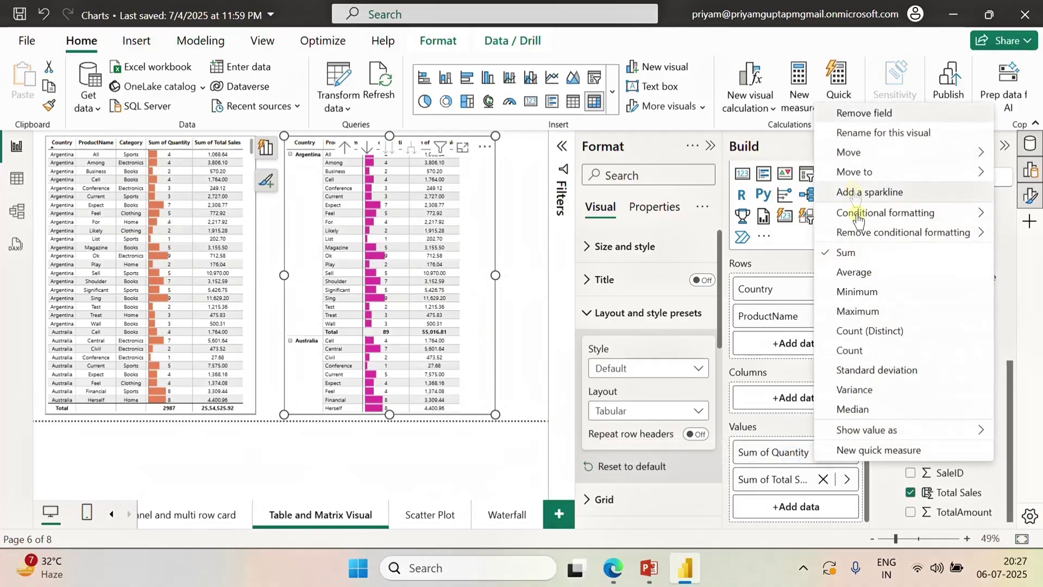
mouse_move(857, 215)
click(685, 234)
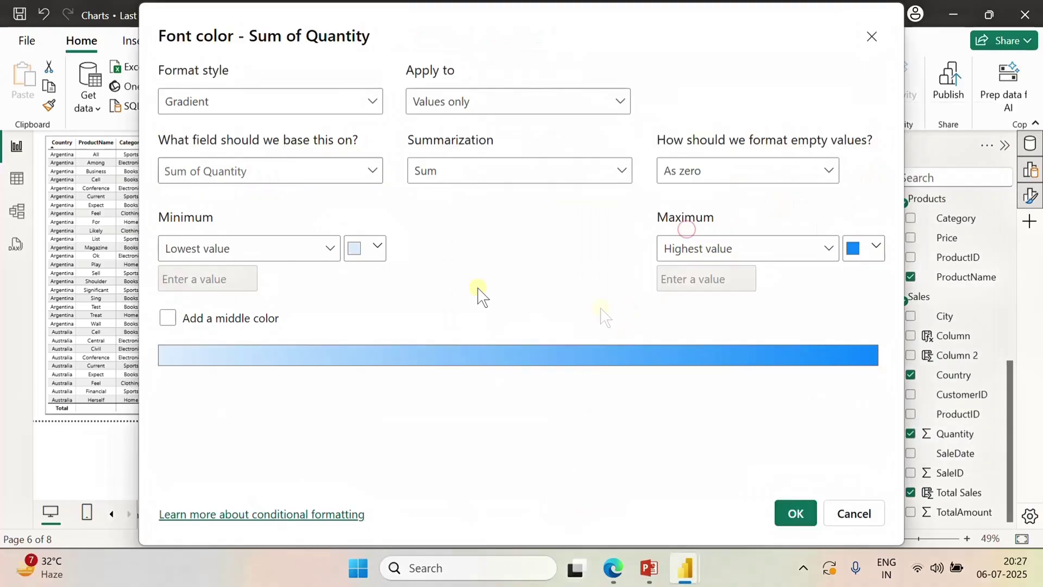
click(332, 103)
click(187, 180)
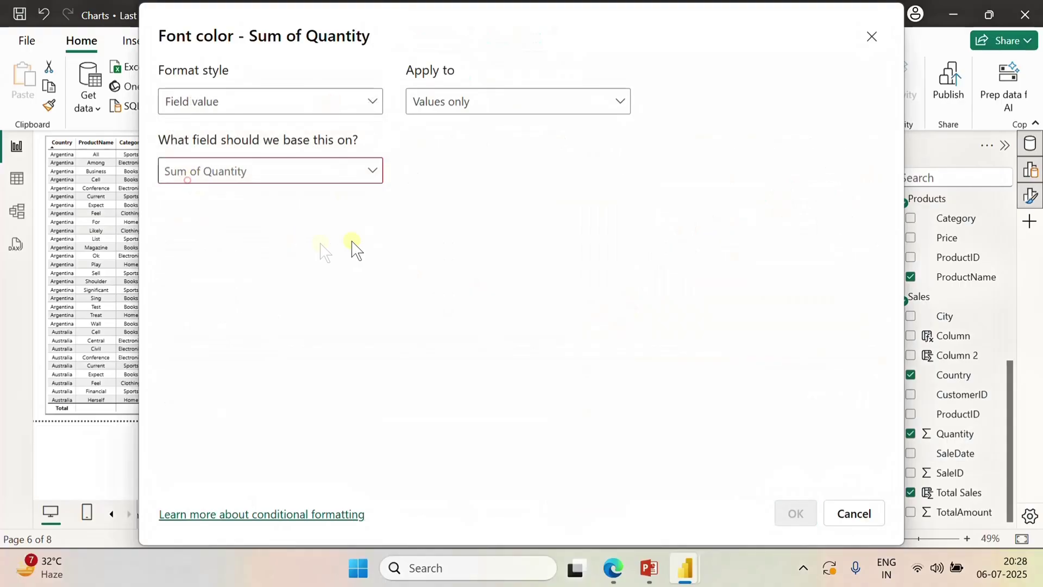
click(360, 173)
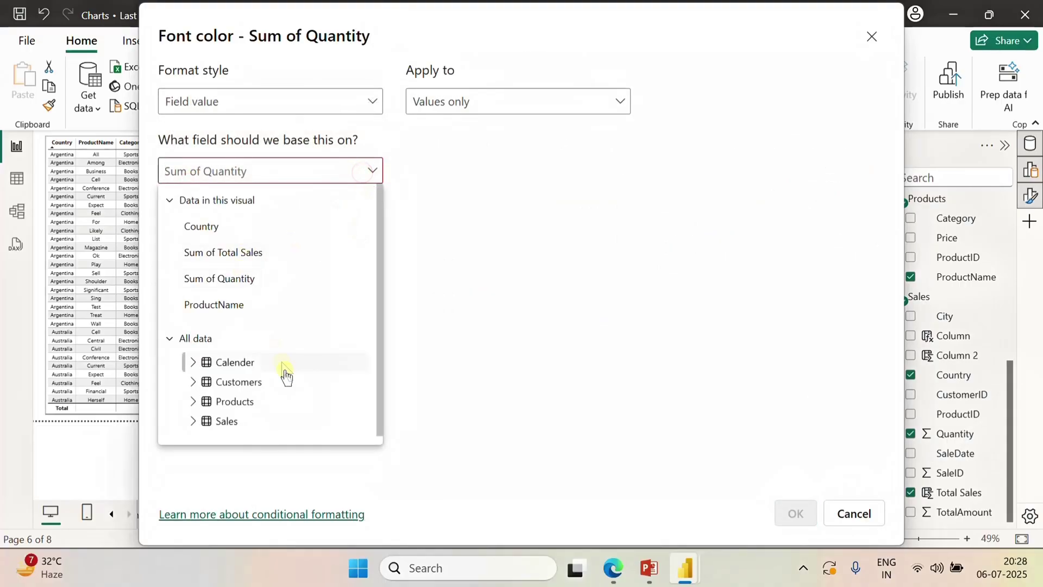
click(855, 516)
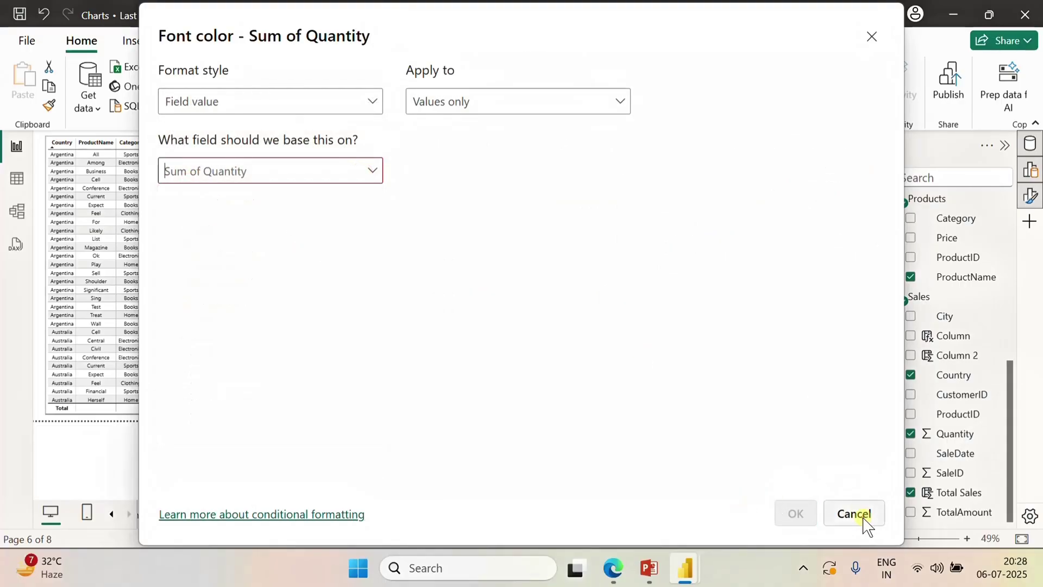
click(872, 37)
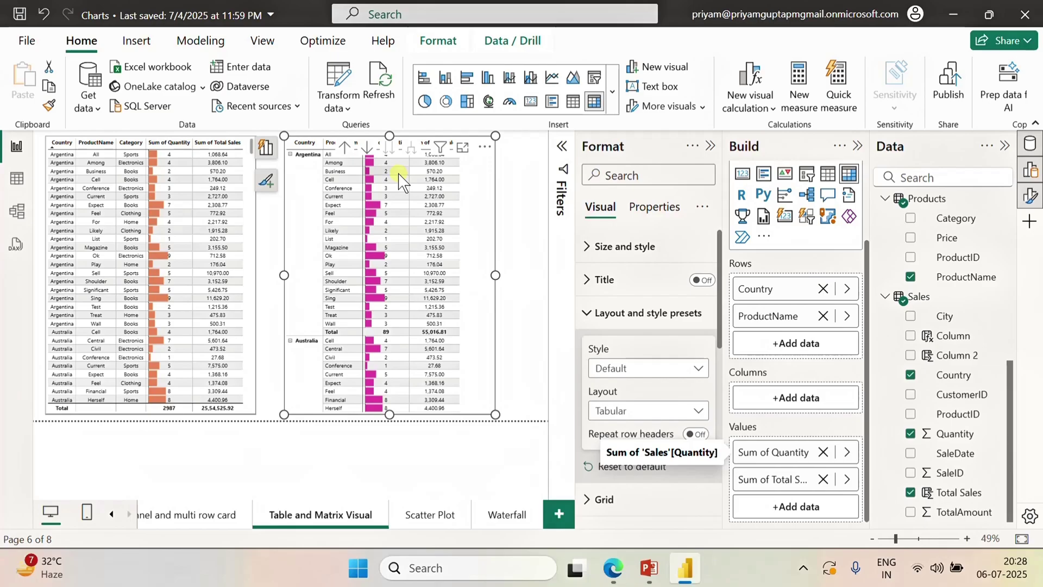
Add rule-based icons to the matrix's Sum of Quantity values, using the red diamond, orange triangle and green circle at 0, 33 and 67 percent.
click(512, 220)
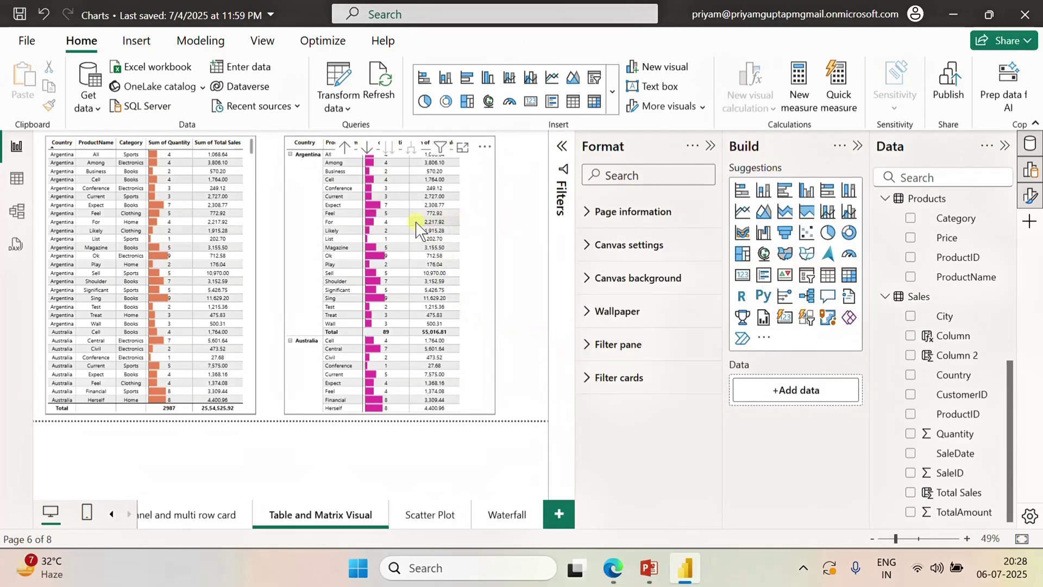
click(478, 177)
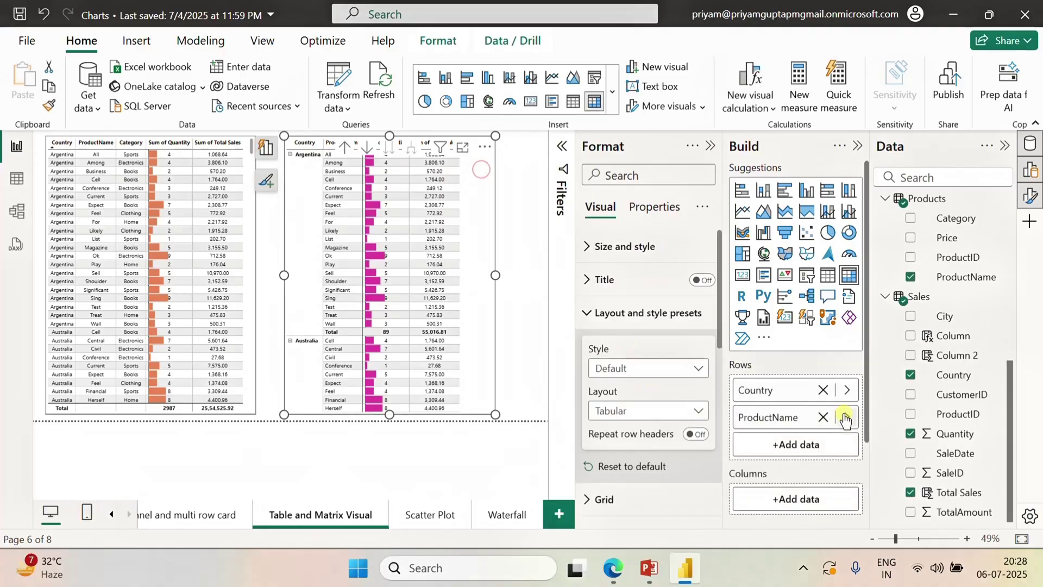
scroll(788, 454, down, 2)
right_click(783, 459)
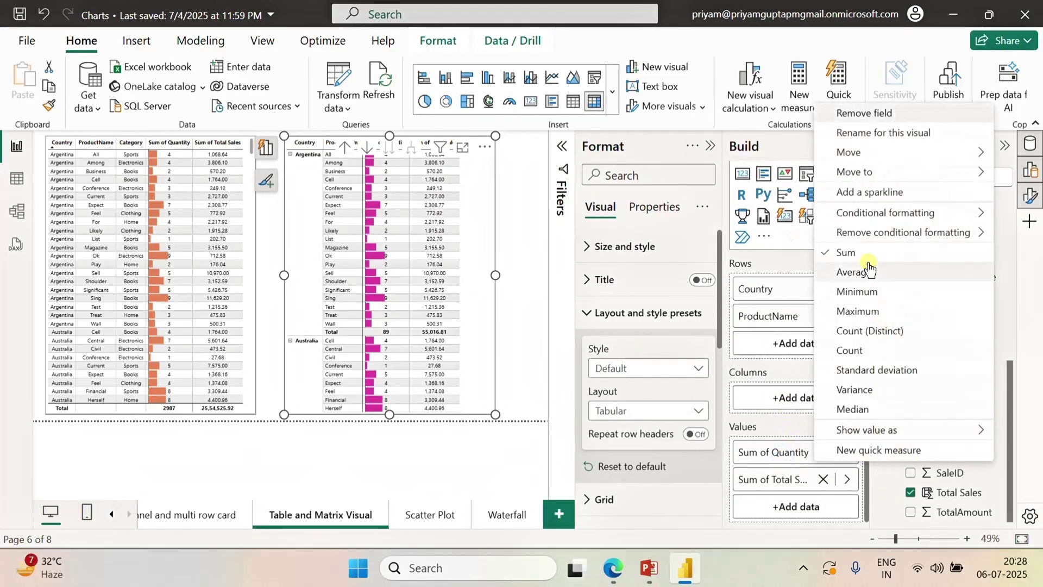
mouse_move(868, 216)
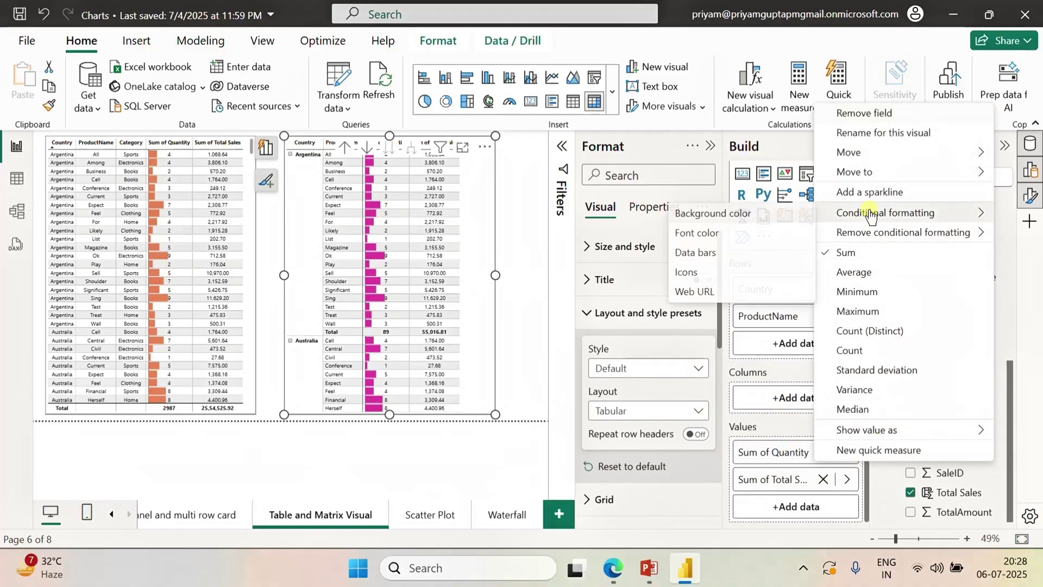
click(686, 273)
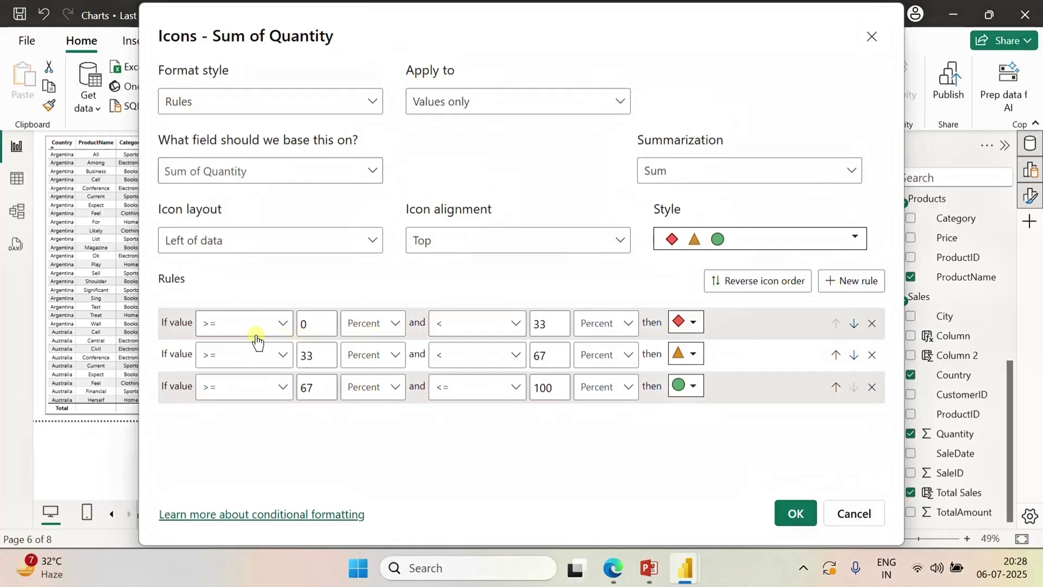
click(693, 324)
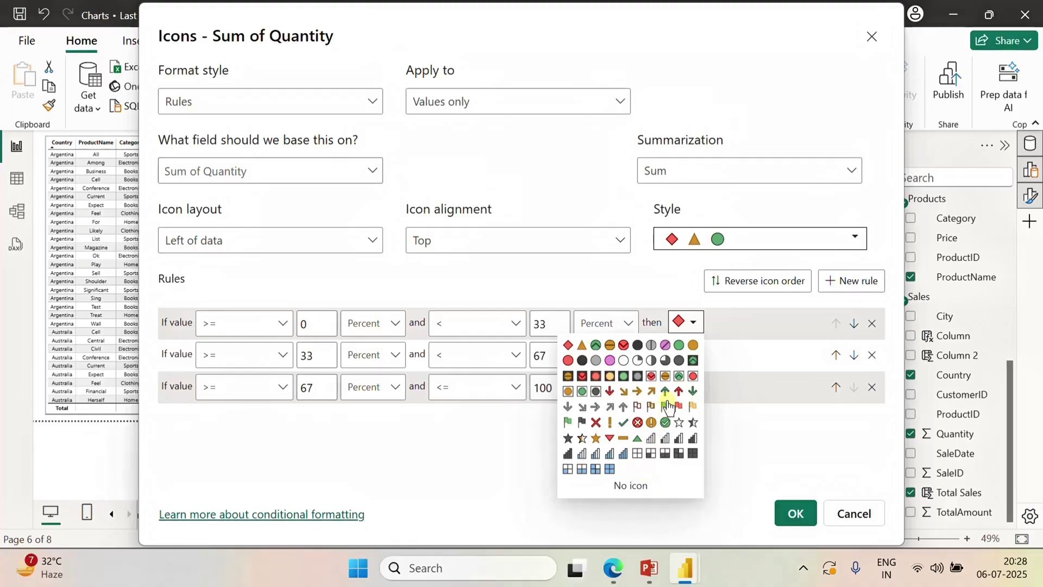
click(746, 434)
click(793, 513)
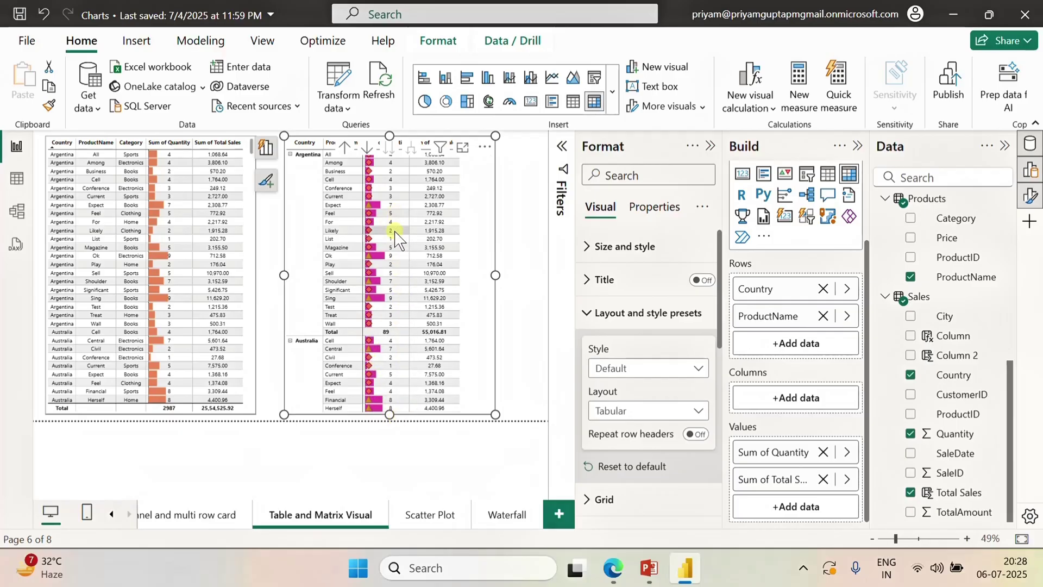
Remove only the icon conditional formatting from the matrix's Sum of Quantity values.
right_click(793, 456)
mouse_move(863, 212)
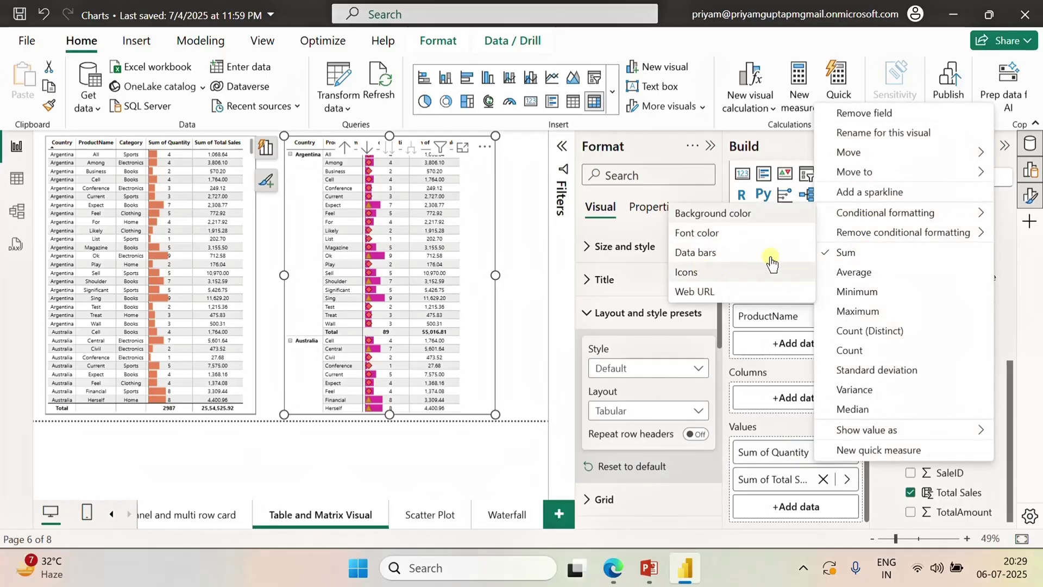
click(868, 233)
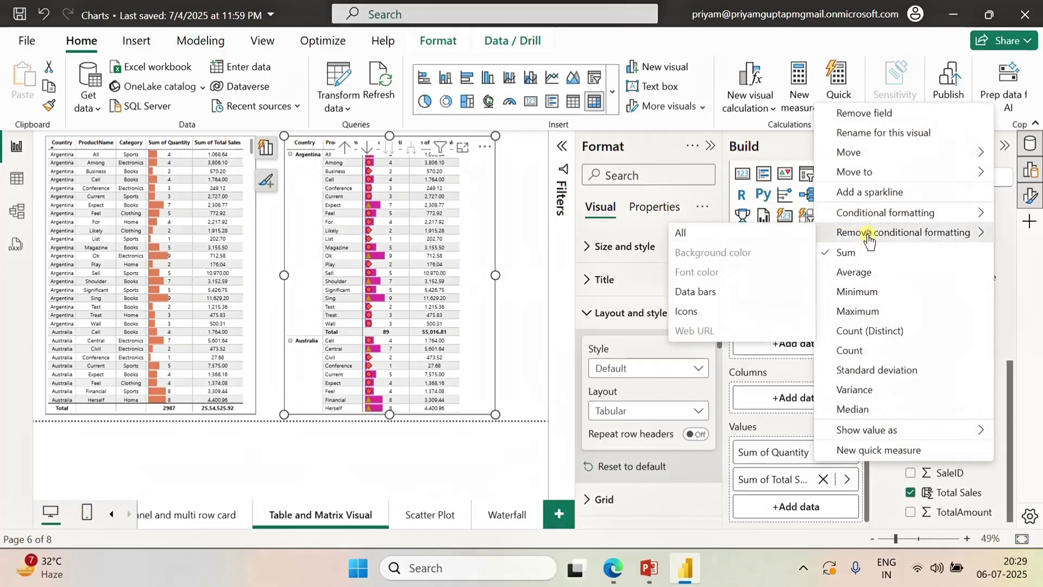
click(691, 311)
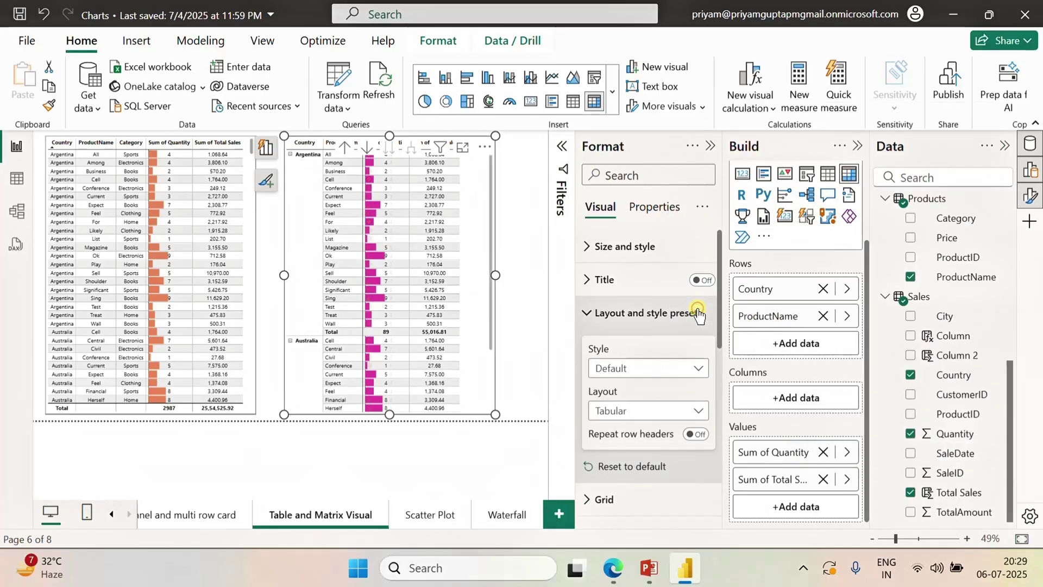
Select the scatter chart on the Scatter Plot page, review its field assignments and play its Month Name animation.
click(510, 280)
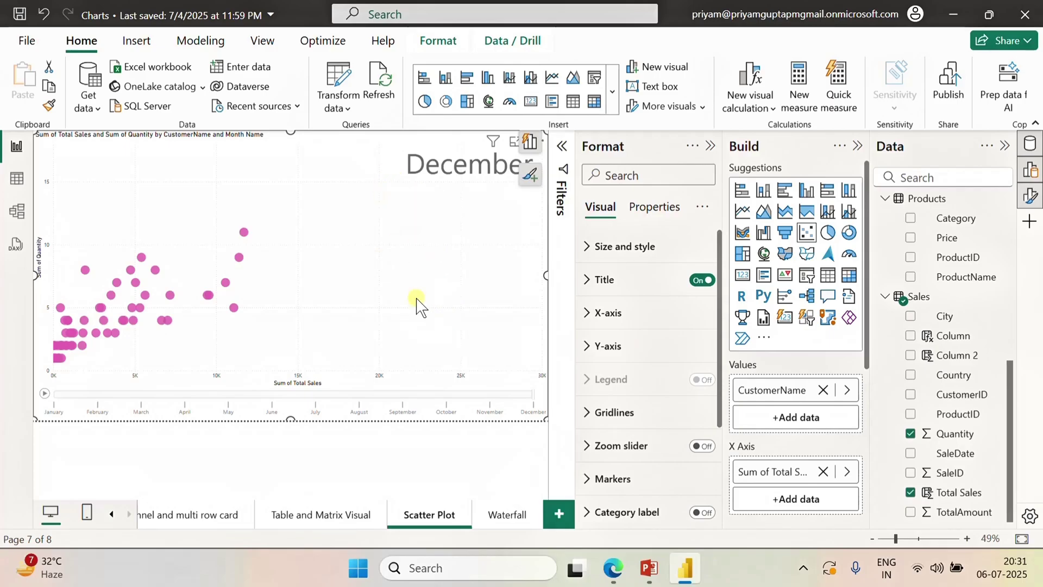
scroll(774, 464, down, 3)
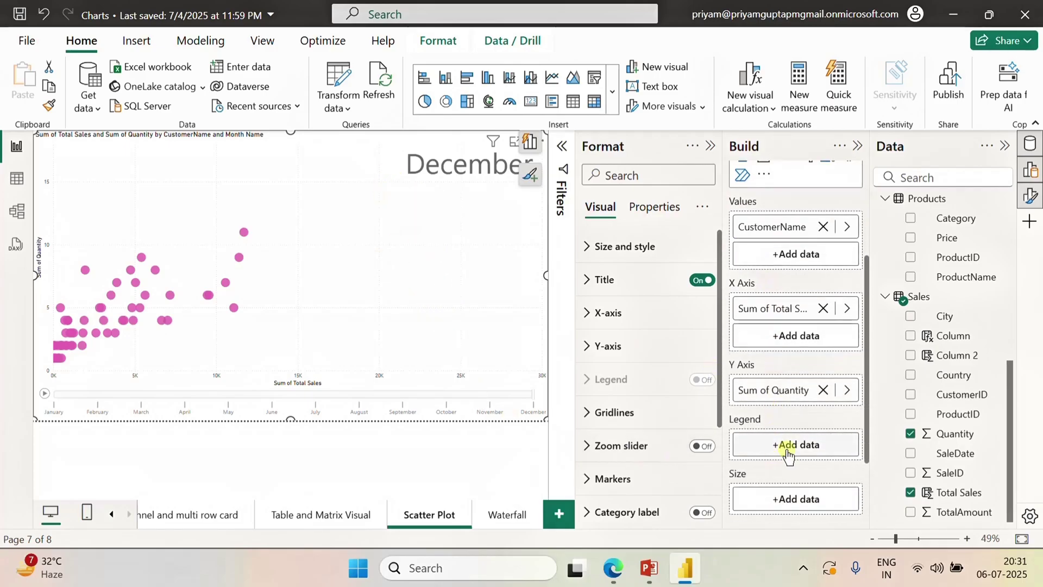
scroll(793, 440, down, 2)
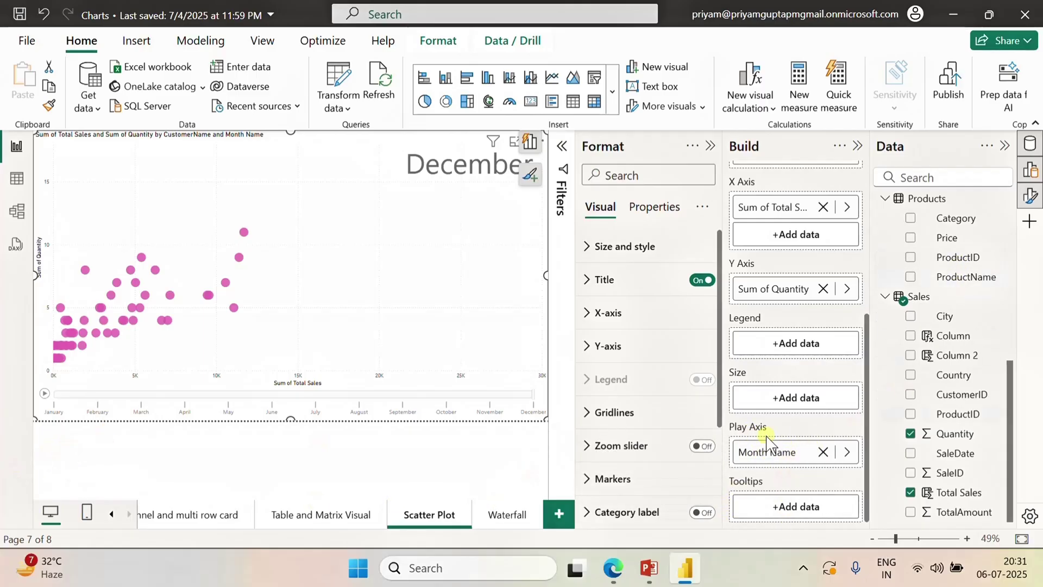
click(44, 394)
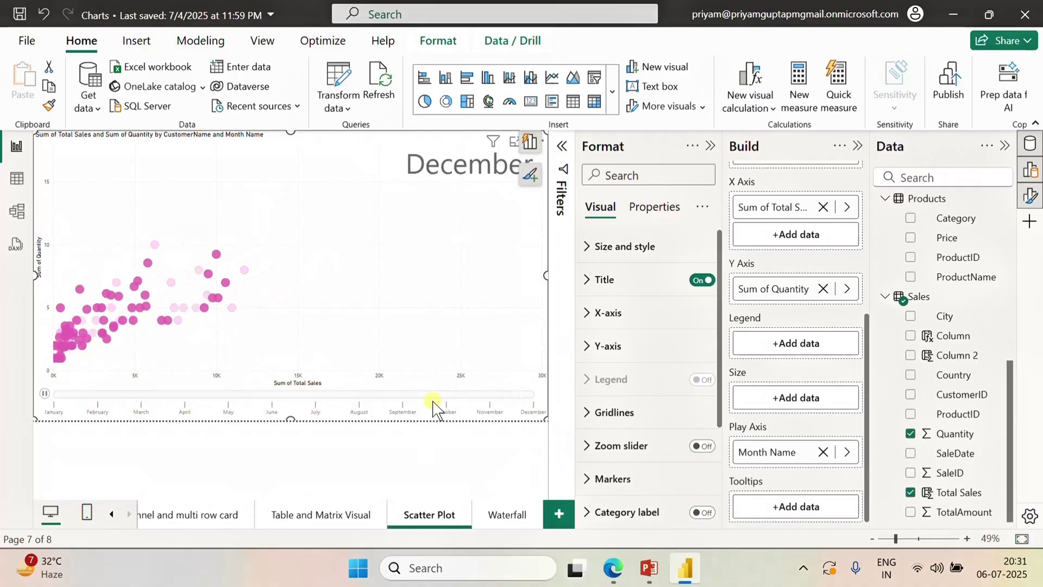
Select the chart on the Waterfall page and examine its fields and the tooltip values of its category and total bars.
click(506, 514)
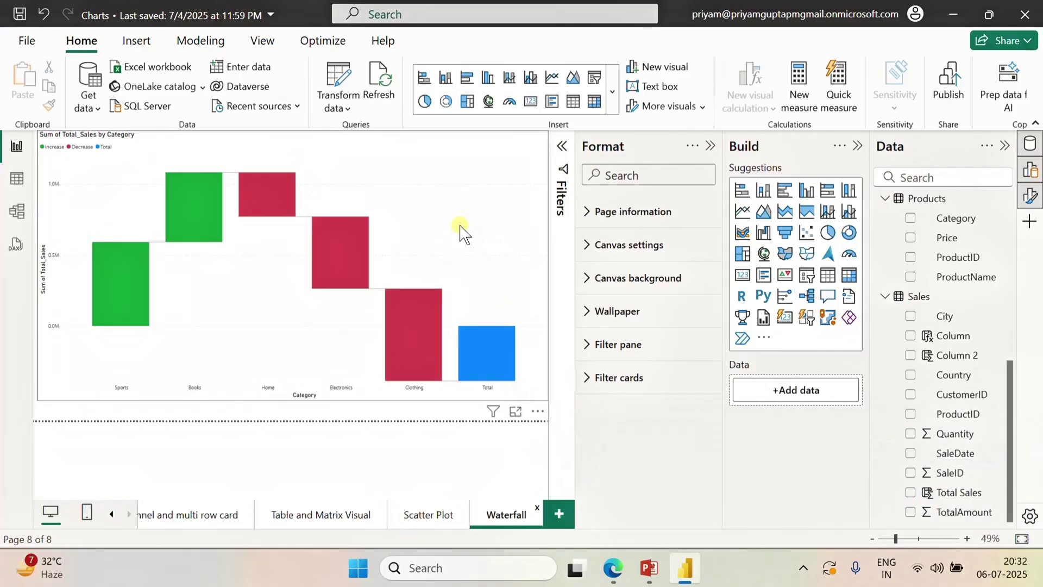
click(475, 212)
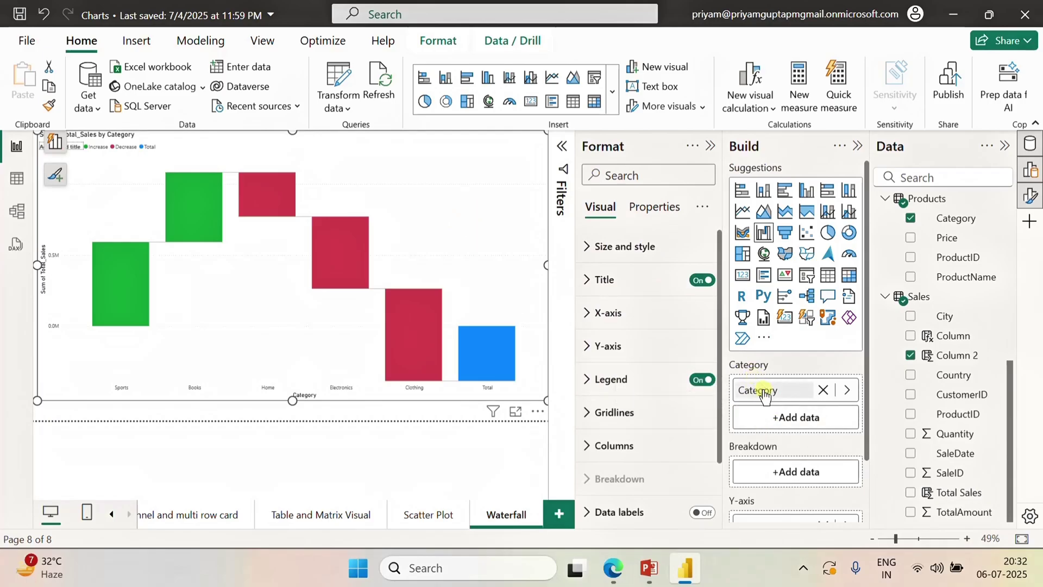
scroll(797, 456, down, 2)
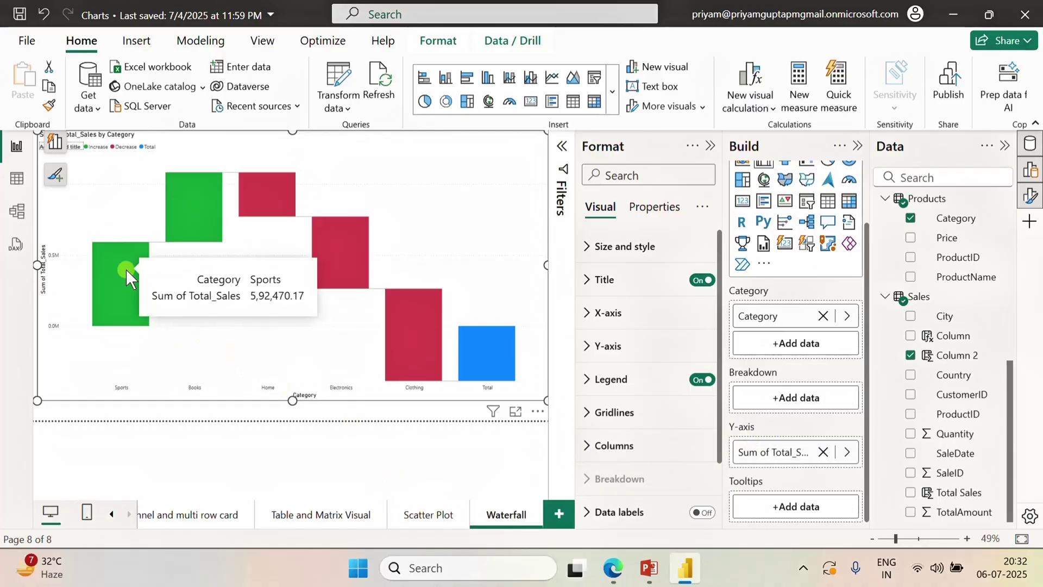
mouse_move(184, 194)
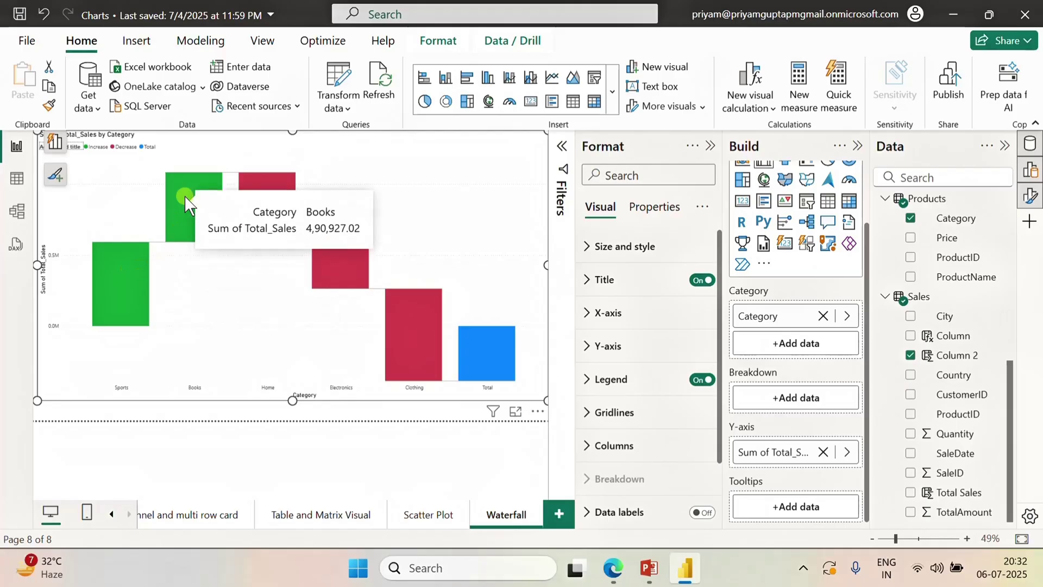
mouse_move(250, 187)
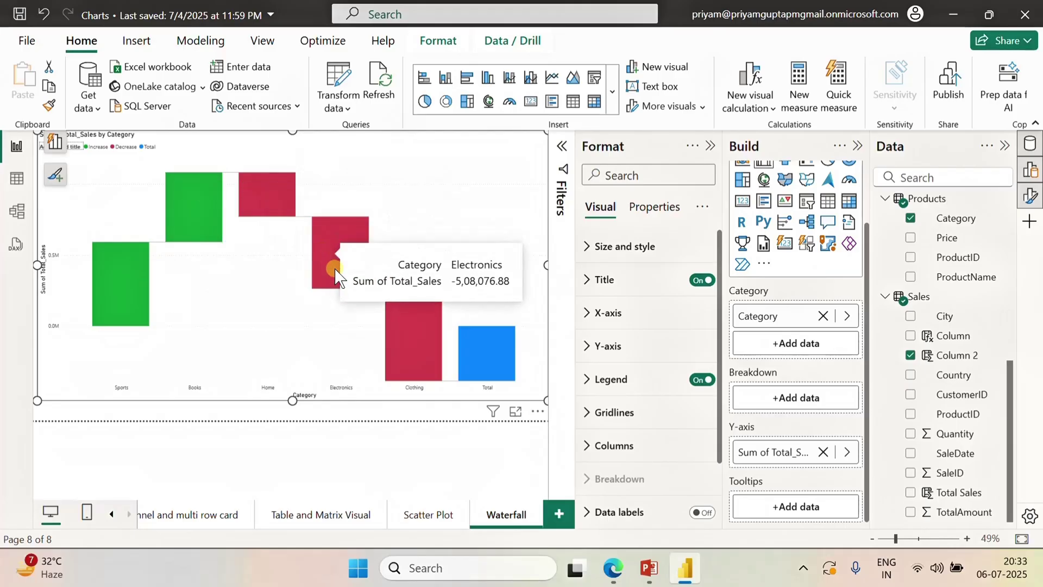
mouse_move(391, 373)
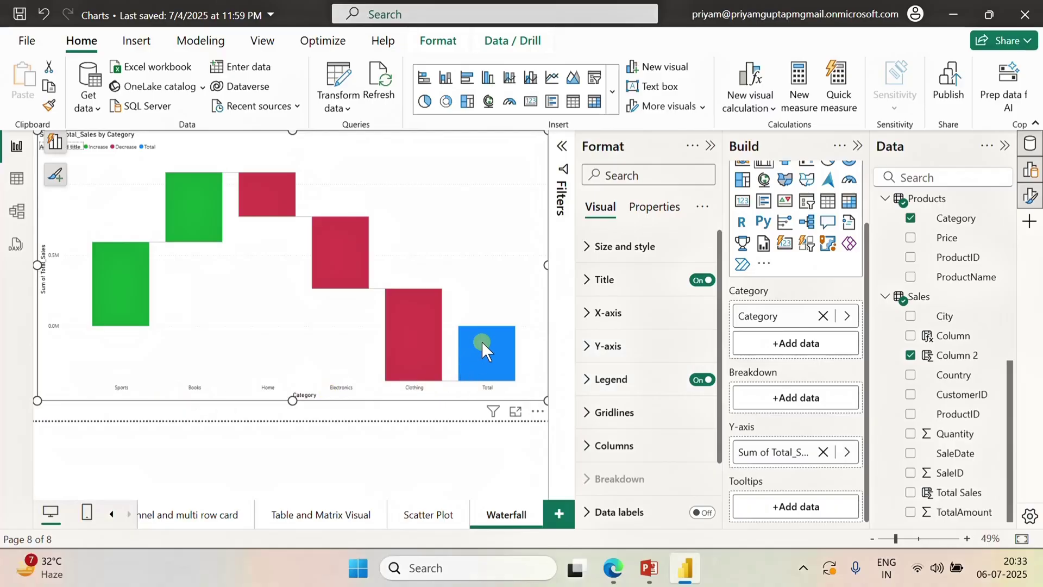
mouse_move(483, 342)
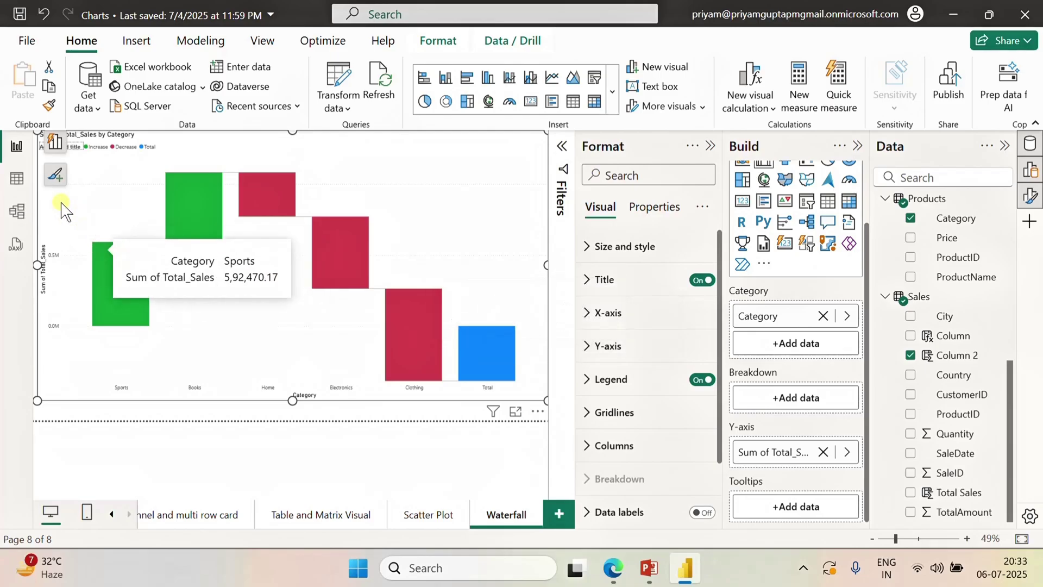
Inspect the formulas of the Total Sales and Column 2 calculated columns in the Sales table data.
click(17, 179)
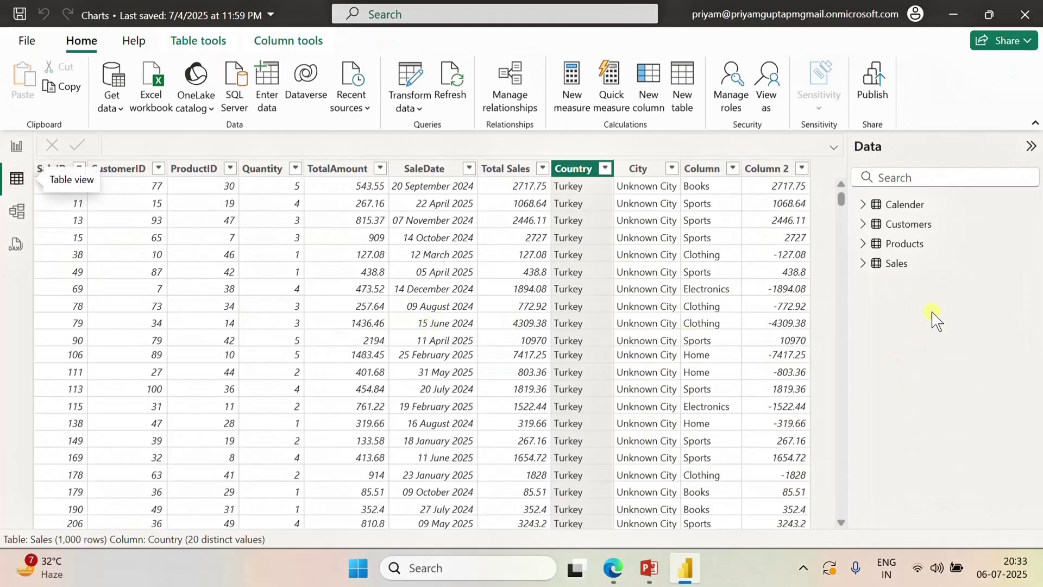
click(863, 263)
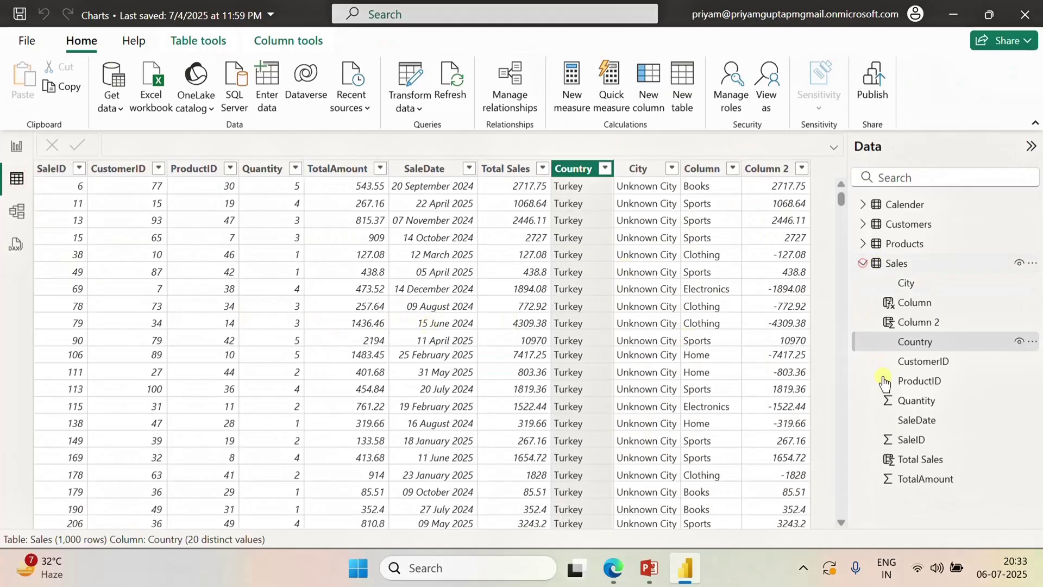
click(917, 462)
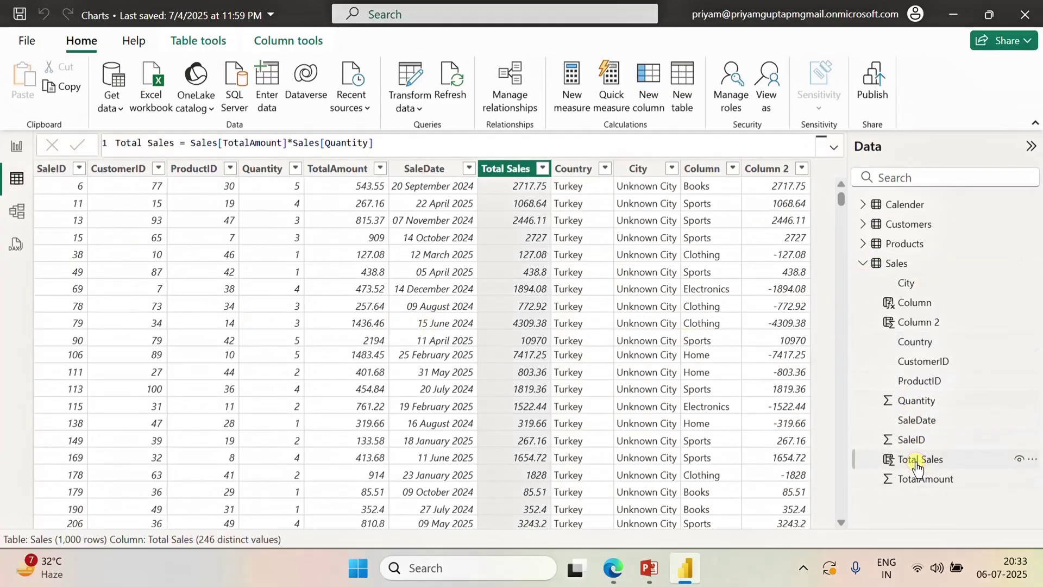
click(917, 322)
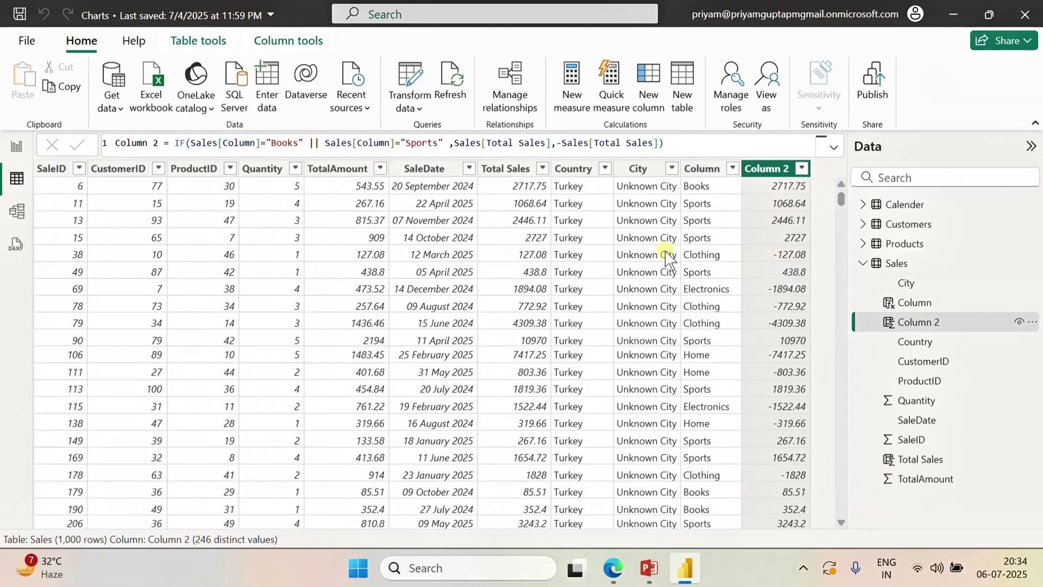
Return to the waterfall chart in the report and compare its Sports, Books, Home, Clothing and Total bars.
click(17, 146)
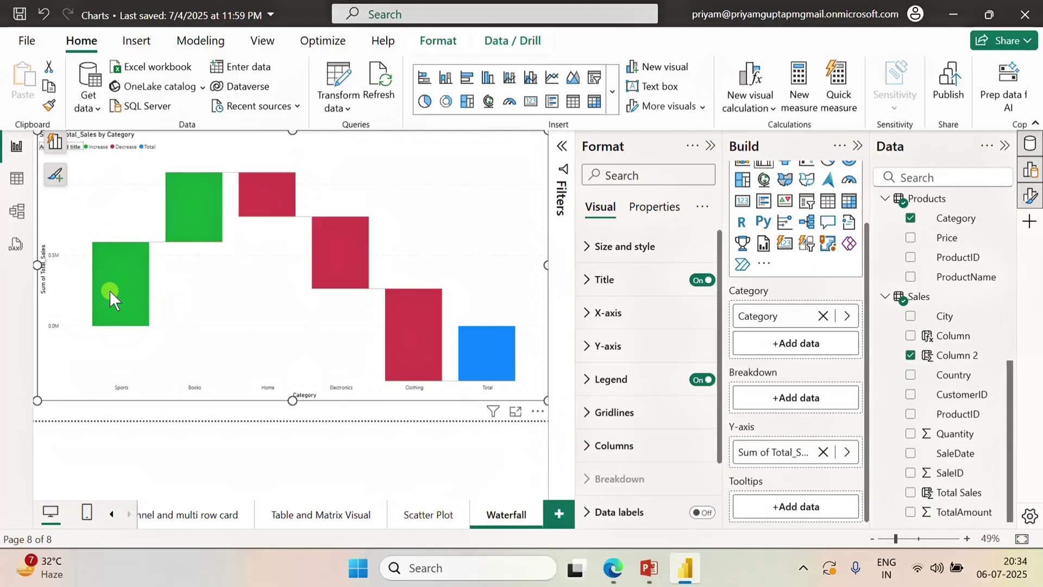
mouse_move(116, 291)
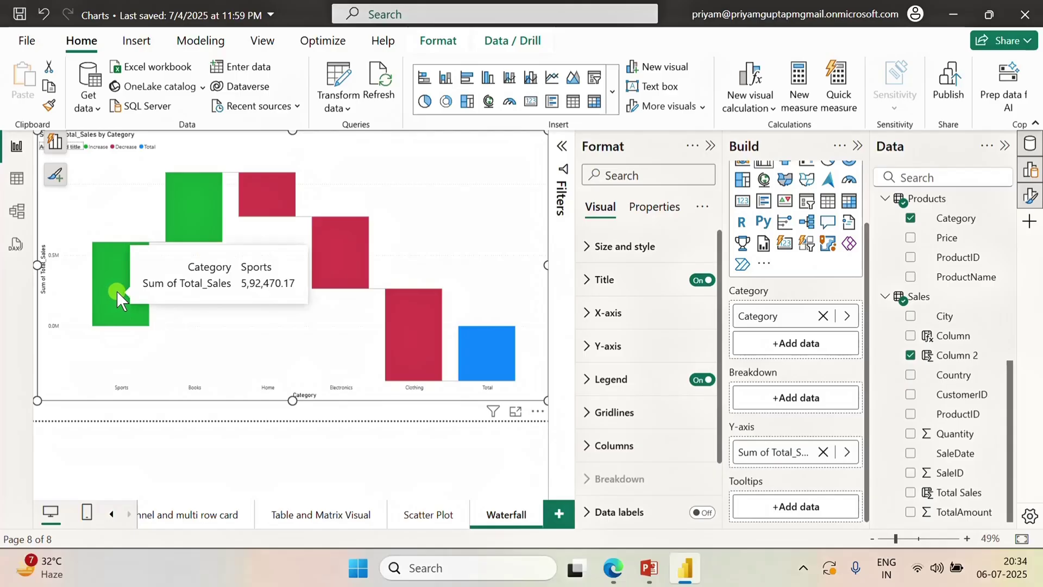
mouse_move(201, 214)
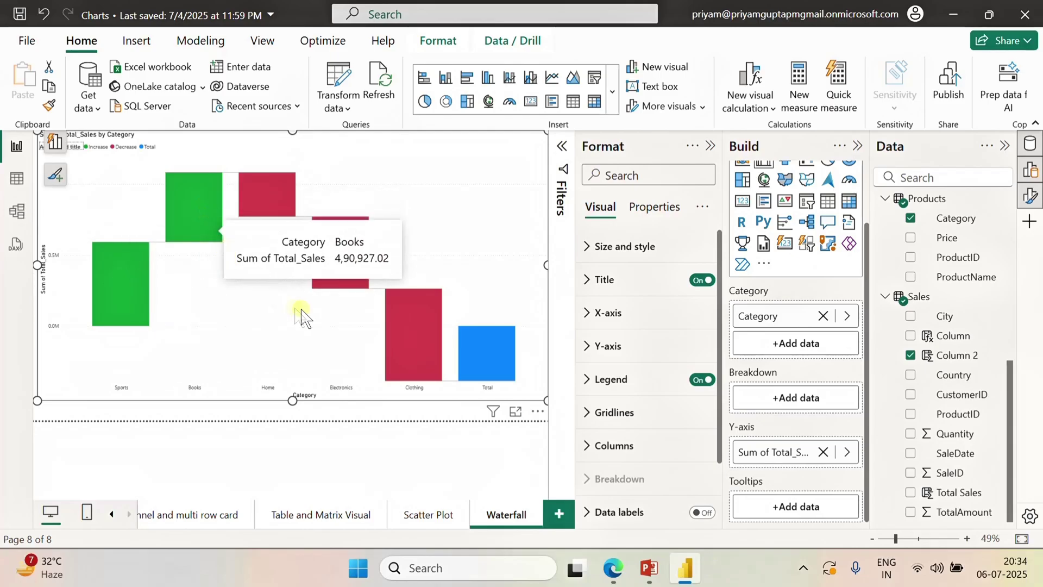
mouse_move(265, 200)
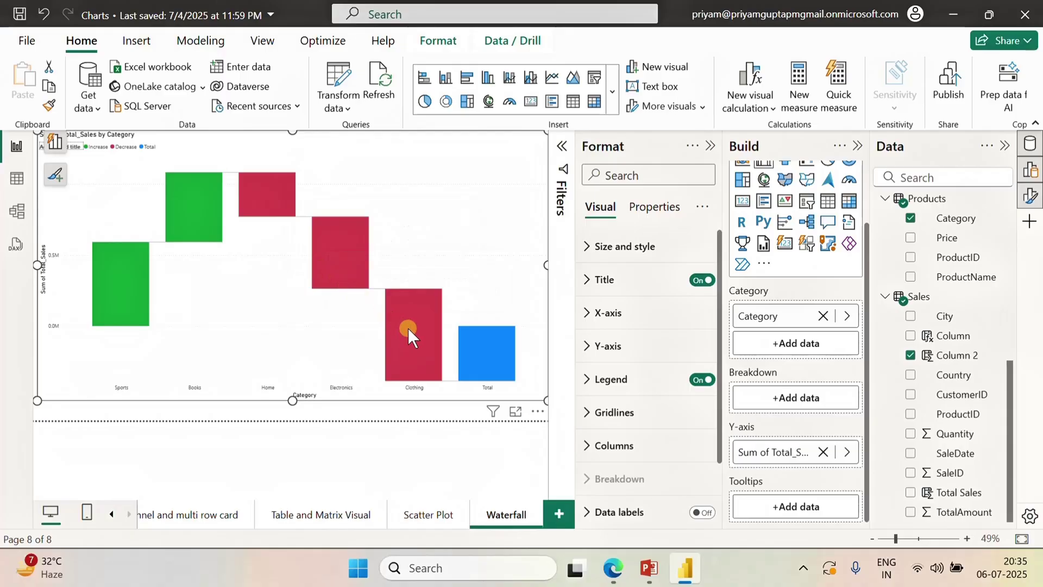
mouse_move(499, 349)
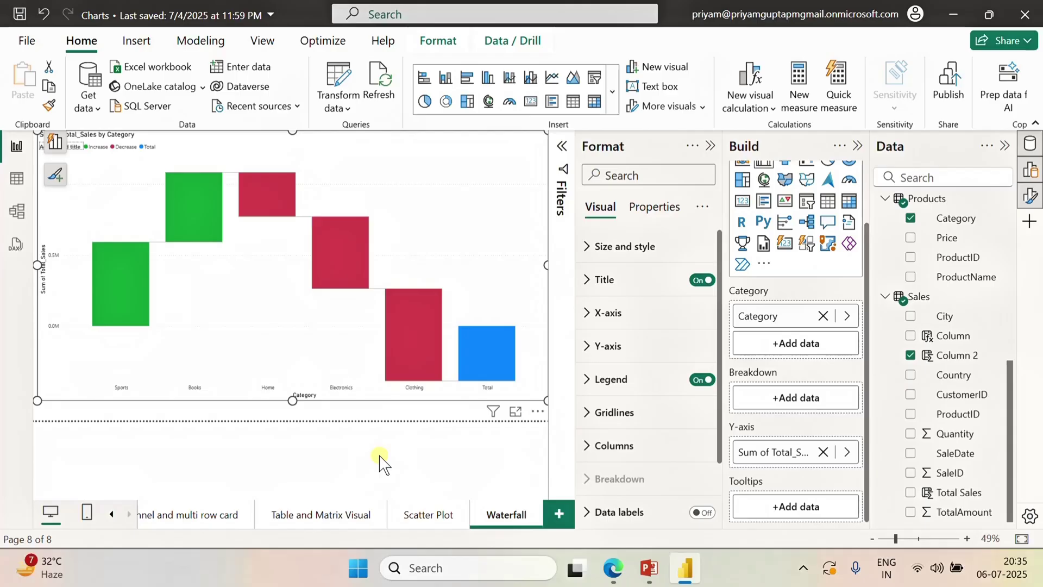
scroll(788, 296, up, 2)
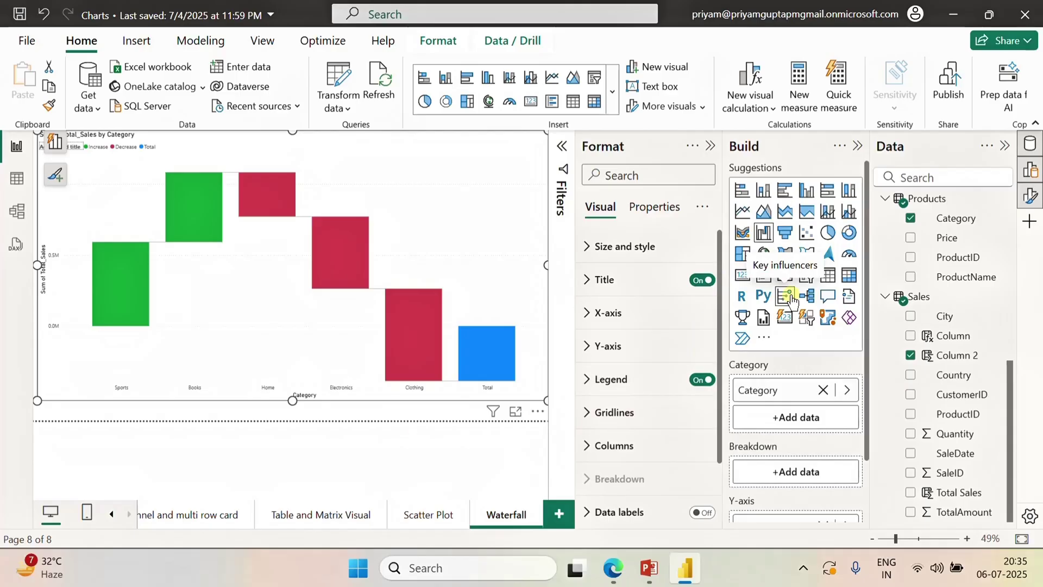